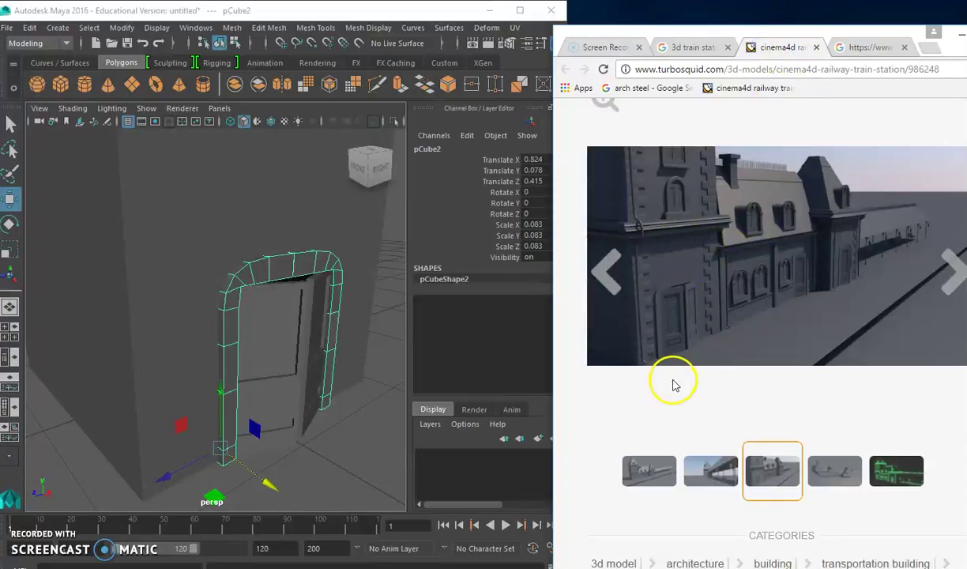
Step: Create a new polygon cube, pCube5, at the origin and zoom out to see the building
{"action": "left_click", "coordinate": [37, 84]}
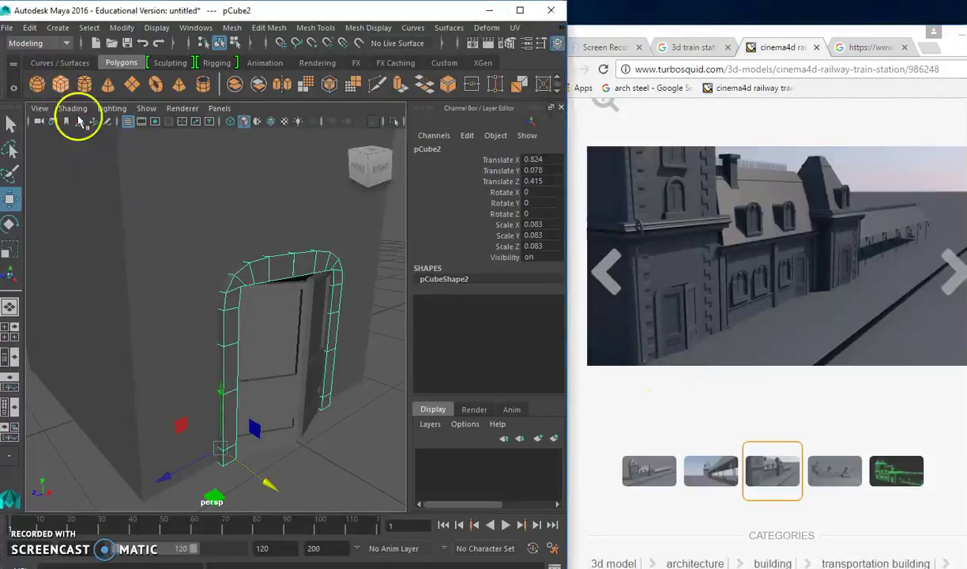
{"action": "scroll", "coordinate": [271, 379], "scroll_direction": "down", "scroll_amount": 3}
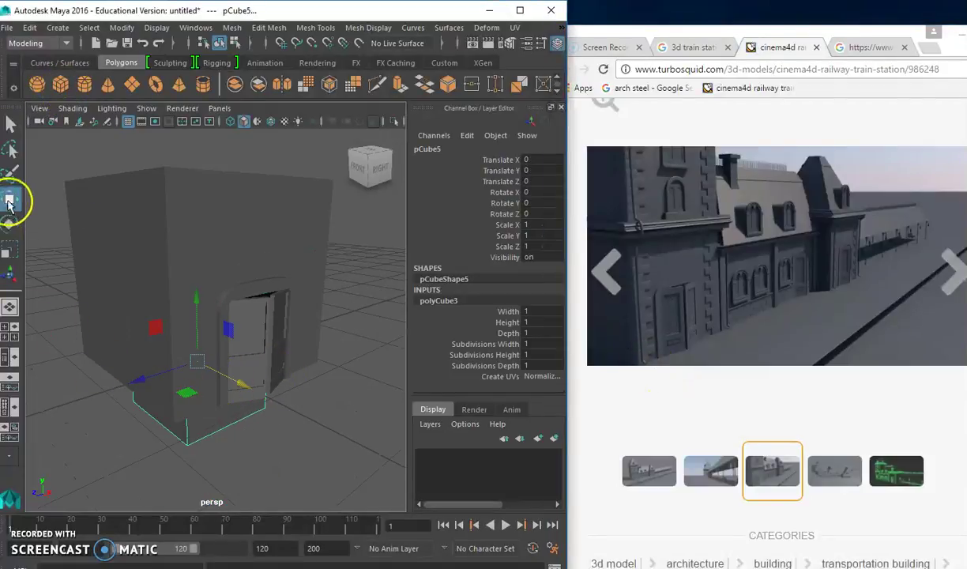
Step: Shrink pCube5 to about a third of its size and move it to the building's front corner
{"action": "left_click_drag", "start_coordinate": [242, 381], "coordinate": [308, 424]}
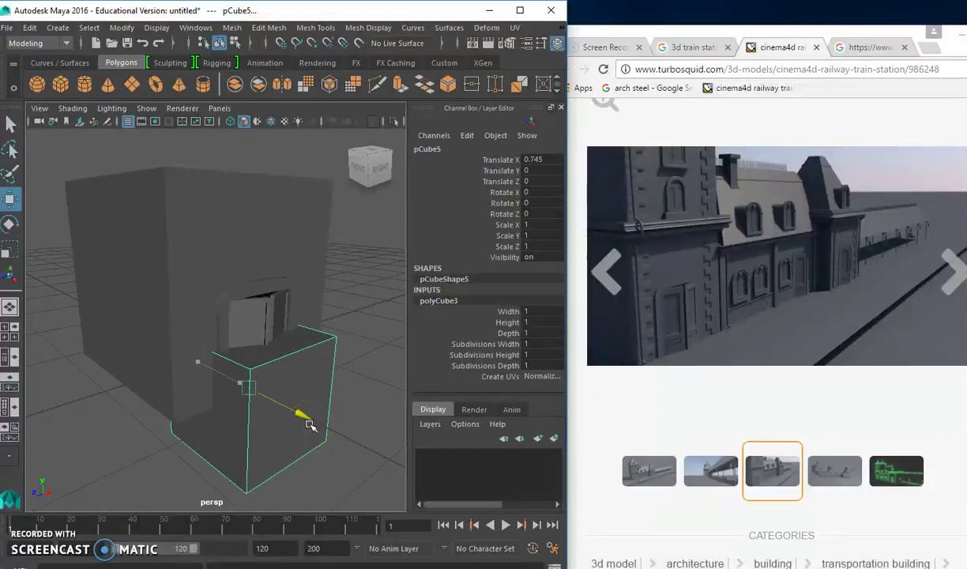
{"action": "left_click", "coordinate": [10, 250]}
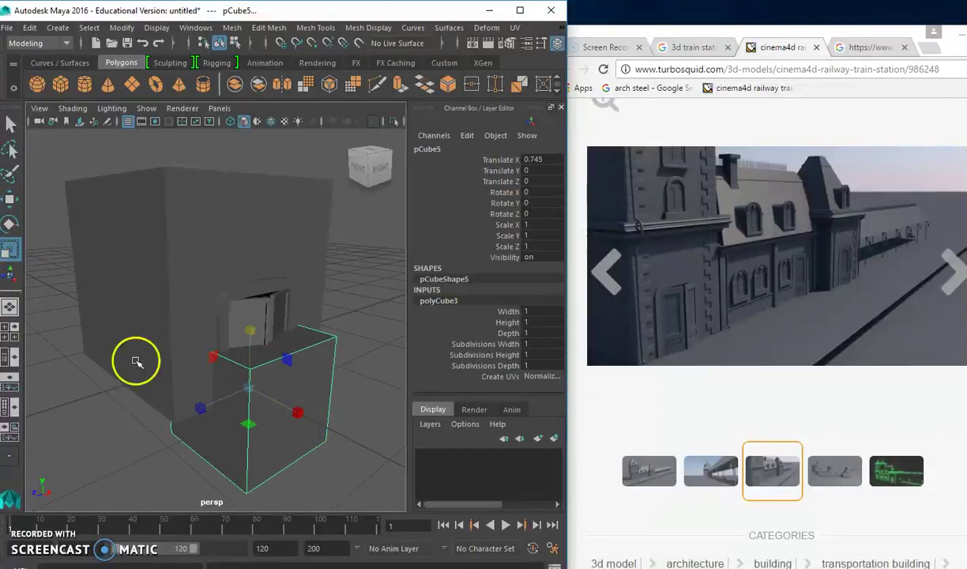
{"action": "mouse_move", "coordinate": [249, 389]}
{"action": "left_mouse_down"}
{"action": "mouse_move", "coordinate": [180, 361]}
{"action": "mouse_move", "coordinate": [201, 411]}
{"action": "mouse_move", "coordinate": [83, 445]}
{"action": "left_mouse_up"}
{"action": "key", "text": "w"}
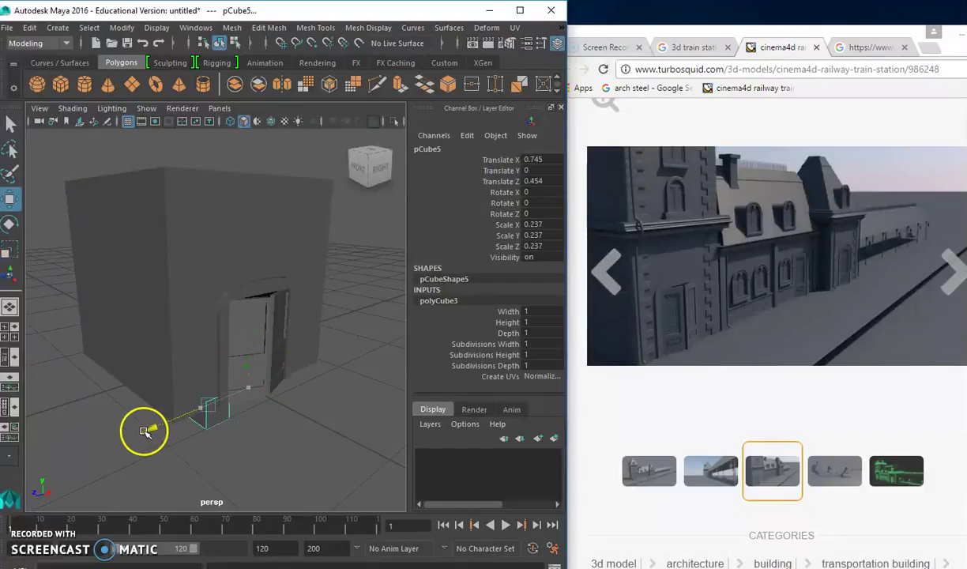
{"action": "mouse_move", "coordinate": [159, 460]}
{"action": "left_mouse_down"}
{"action": "mouse_move", "coordinate": [196, 458]}
{"action": "mouse_move", "coordinate": [229, 477]}
{"action": "mouse_move", "coordinate": [187, 455]}
{"action": "mouse_move", "coordinate": [142, 468]}
{"action": "mouse_move", "coordinate": [196, 398]}
{"action": "left_mouse_up"}
Step: Make the small block shorter vertically and split the workspace into four views
{"action": "left_click", "coordinate": [10, 252]}
{"action": "left_click_drag", "start_coordinate": [174, 365], "coordinate": [180, 393]}
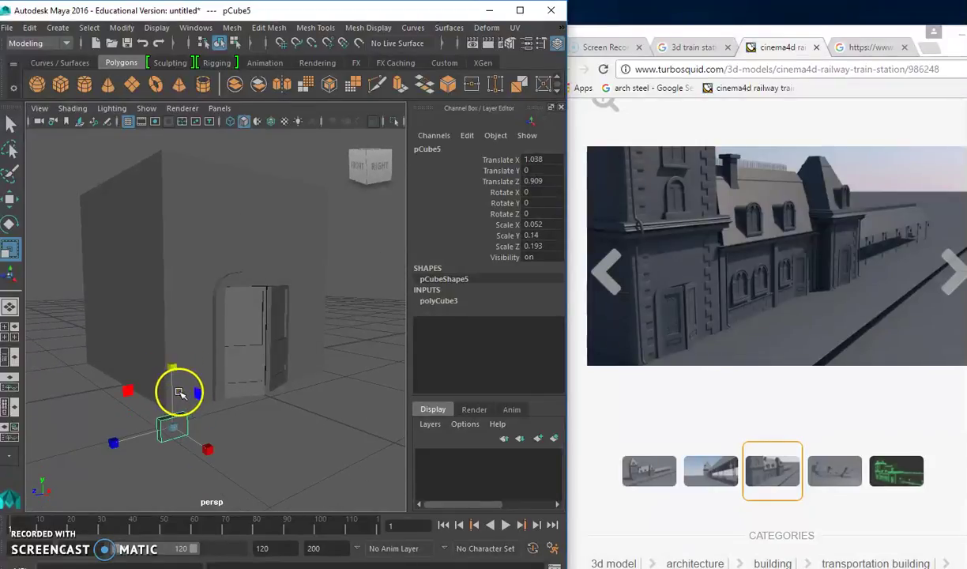
{"action": "key", "text": "w"}
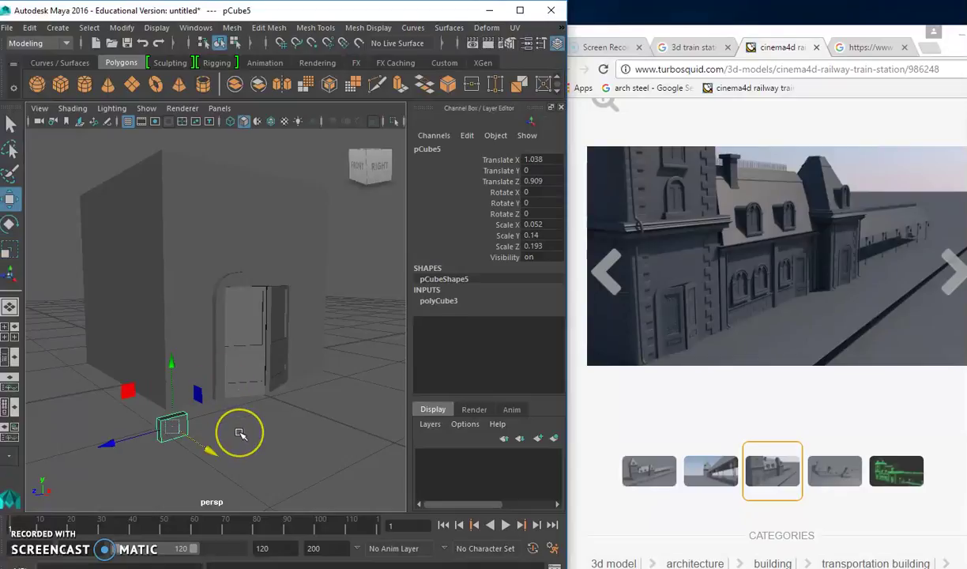
{"action": "key", "text": "space"}
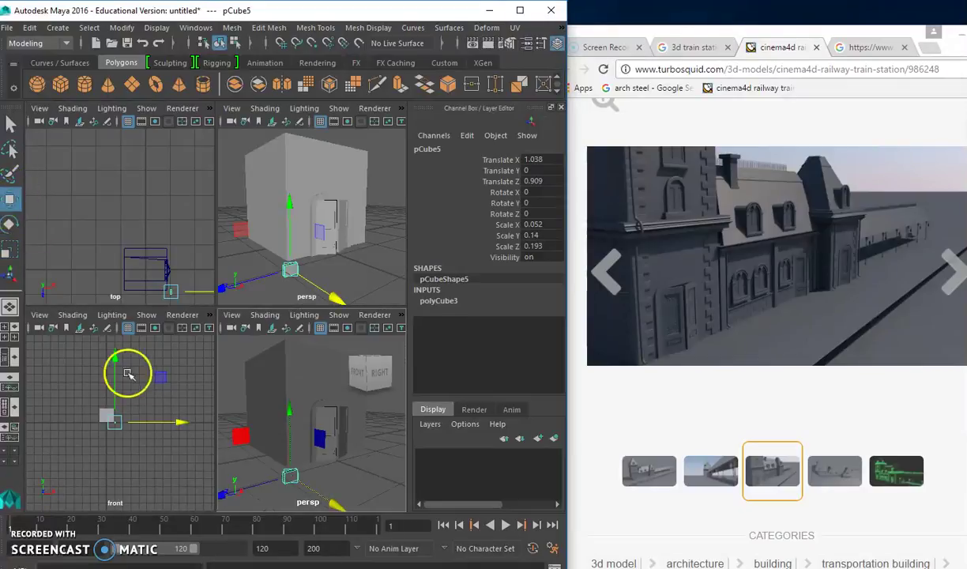
Step: Lift the block and pull it back along Z toward the wall in the front and perspective views
{"action": "scroll", "coordinate": [140, 426], "scroll_direction": "up", "scroll_amount": 2}
{"action": "scroll", "coordinate": [143, 426], "scroll_direction": "up", "scroll_amount": 3}
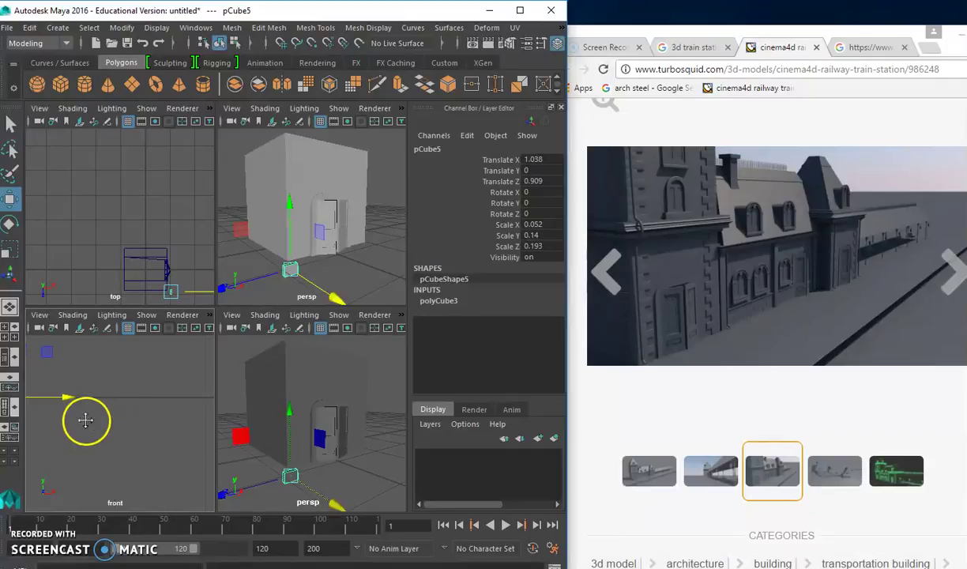
{"action": "middle_click_drag", "start_coordinate": [85, 419], "coordinate": [183, 449], "text": "alt"}
{"action": "left_click_drag", "start_coordinate": [146, 424], "coordinate": [118, 398]}
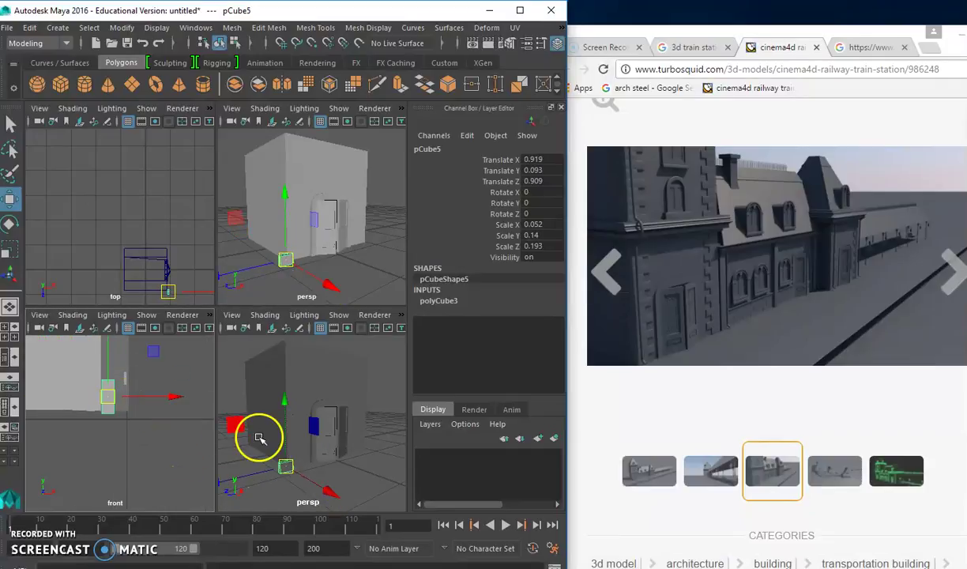
{"action": "scroll", "coordinate": [261, 443], "scroll_direction": "down", "scroll_amount": 3}
{"action": "scroll", "coordinate": [272, 455], "scroll_direction": "down", "scroll_amount": 2}
{"action": "scroll", "coordinate": [279, 458], "scroll_direction": "up", "scroll_amount": 3}
{"action": "scroll", "coordinate": [283, 458], "scroll_direction": "up", "scroll_amount": 2}
{"action": "mouse_move", "coordinate": [273, 446]}
{"action": "left_mouse_down"}
{"action": "mouse_move", "coordinate": [255, 442]}
{"action": "mouse_move", "coordinate": [269, 421]}
{"action": "left_mouse_up"}
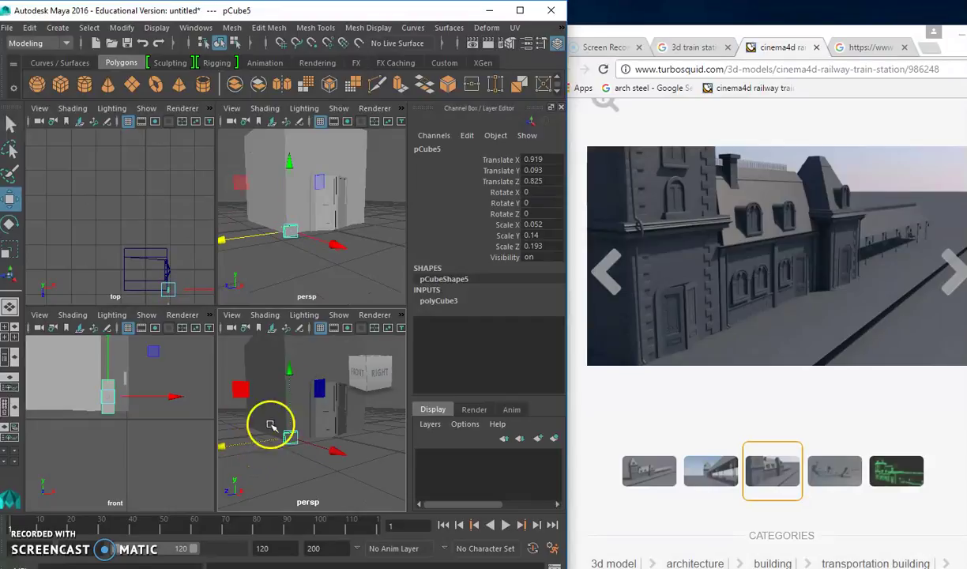
{"action": "scroll", "coordinate": [282, 291], "scroll_direction": "up", "scroll_amount": 5}
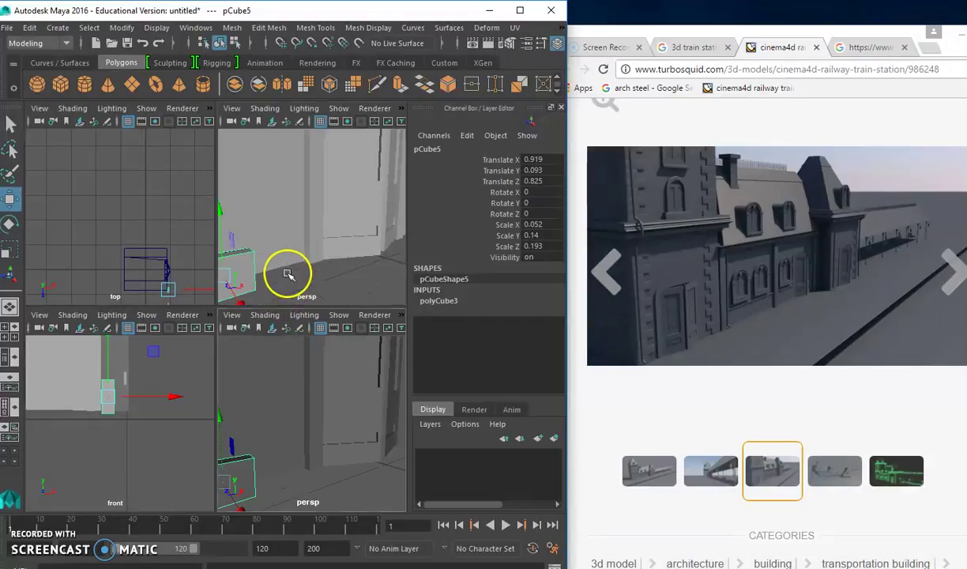
{"action": "scroll", "coordinate": [286, 274], "scroll_direction": "down", "scroll_amount": 5}
Step: Set the lower-right panel to the Front view, then to the Right side view
{"action": "left_click", "coordinate": [323, 271], "text": "shift"}
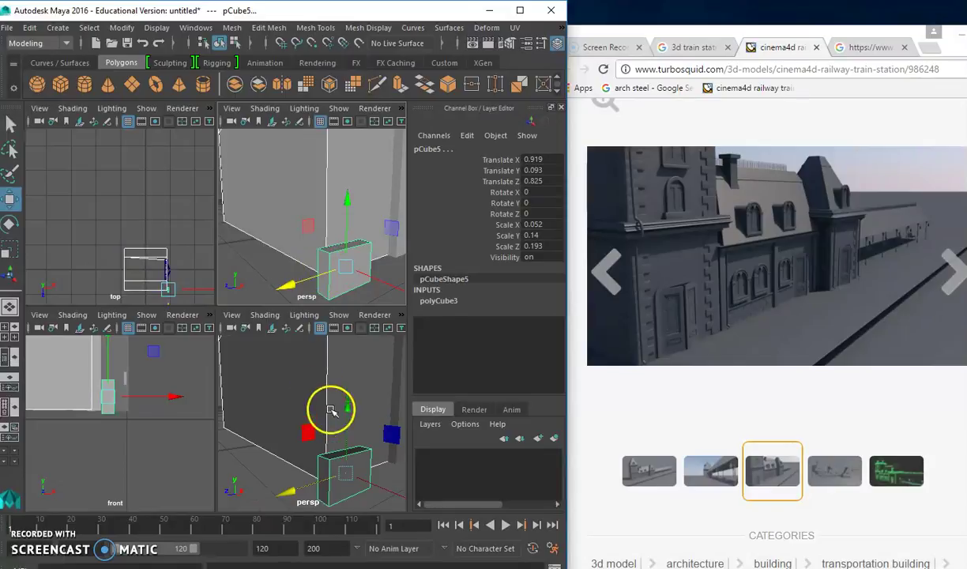
{"action": "left_click", "coordinate": [256, 481]}
{"action": "key", "text": "space"}
{"action": "left_click_drag", "start_coordinate": [255, 460], "coordinate": [254, 497]}
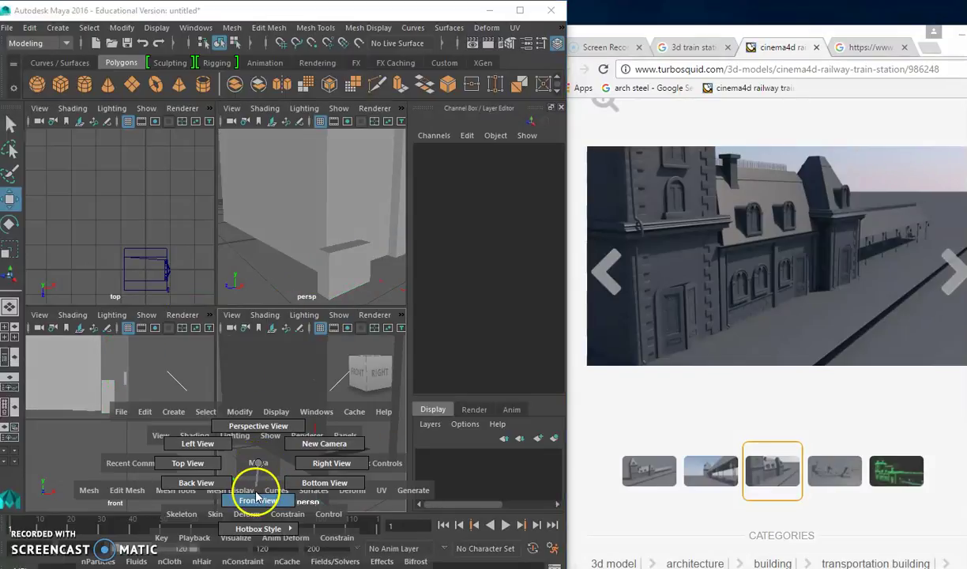
{"action": "key", "text": "space"}
{"action": "left_click_drag", "start_coordinate": [285, 404], "coordinate": [347, 409]}
Step: Slide pCube5 along Z into the wall corner and nudge it along X to 0.919, 0.093, 0.825
{"action": "scroll", "coordinate": [338, 418], "scroll_direction": "up", "scroll_amount": 2}
{"action": "left_click", "coordinate": [328, 287]}
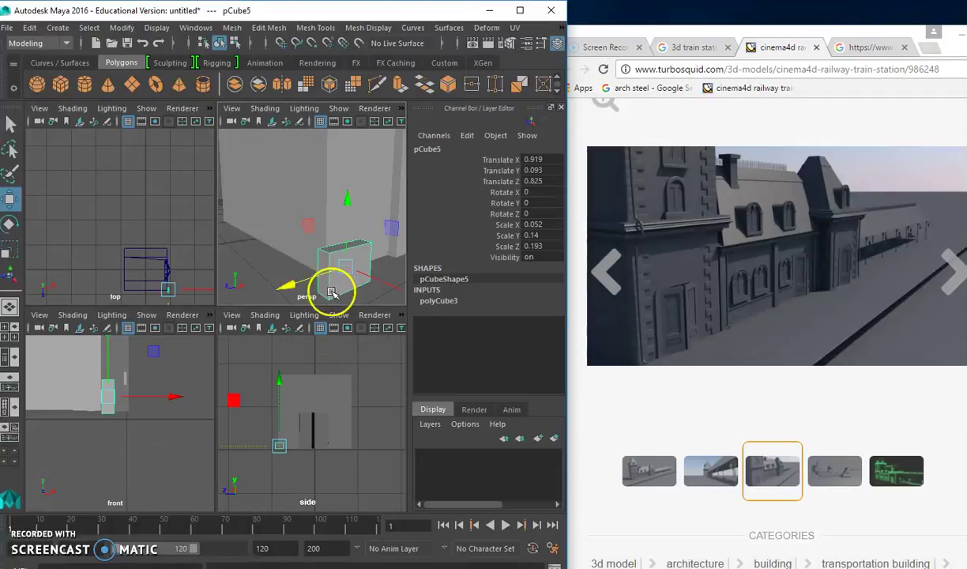
{"action": "scroll", "coordinate": [313, 460], "scroll_direction": "up", "scroll_amount": 2}
{"action": "scroll", "coordinate": [336, 445], "scroll_direction": "up", "scroll_amount": 2}
{"action": "left_click_drag", "start_coordinate": [263, 447], "coordinate": [267, 447]}
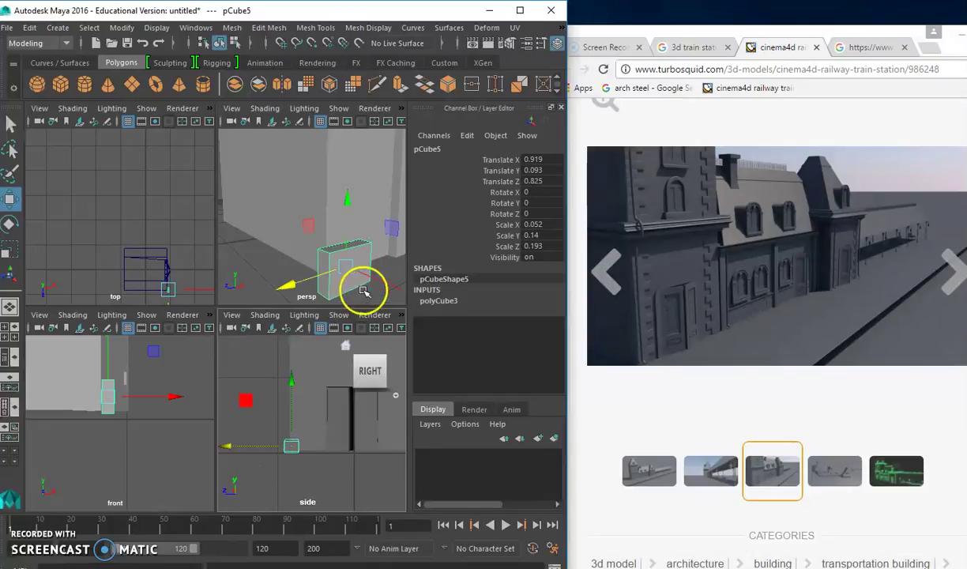
{"action": "scroll", "coordinate": [241, 259], "scroll_direction": "up", "scroll_amount": 5}
{"action": "scroll", "coordinate": [268, 253], "scroll_direction": "down", "scroll_amount": 5}
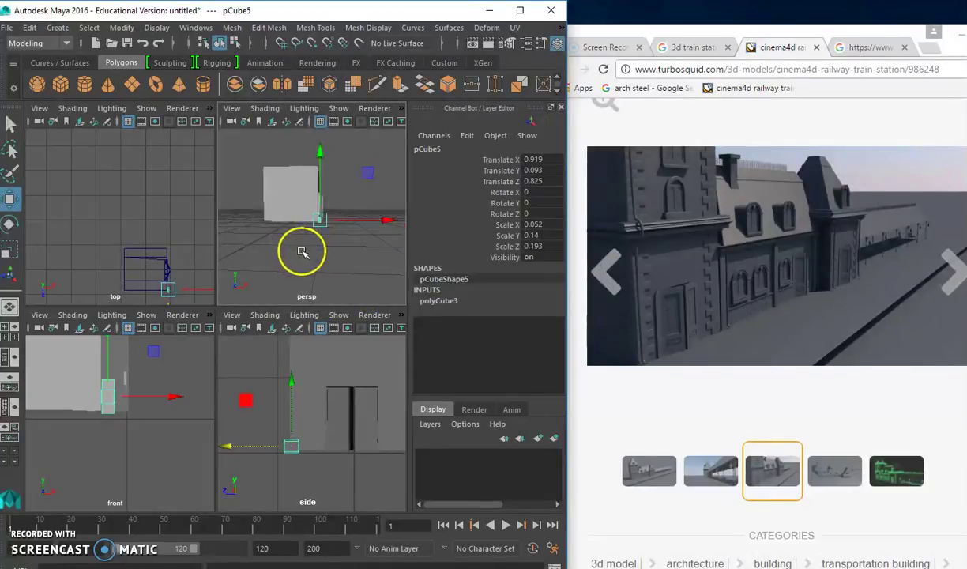
{"action": "scroll", "coordinate": [316, 253], "scroll_direction": "up", "scroll_amount": 2}
{"action": "scroll", "coordinate": [340, 261], "scroll_direction": "up", "scroll_amount": 1}
{"action": "middle_click_drag", "start_coordinate": [341, 261], "coordinate": [300, 261], "text": "alt"}
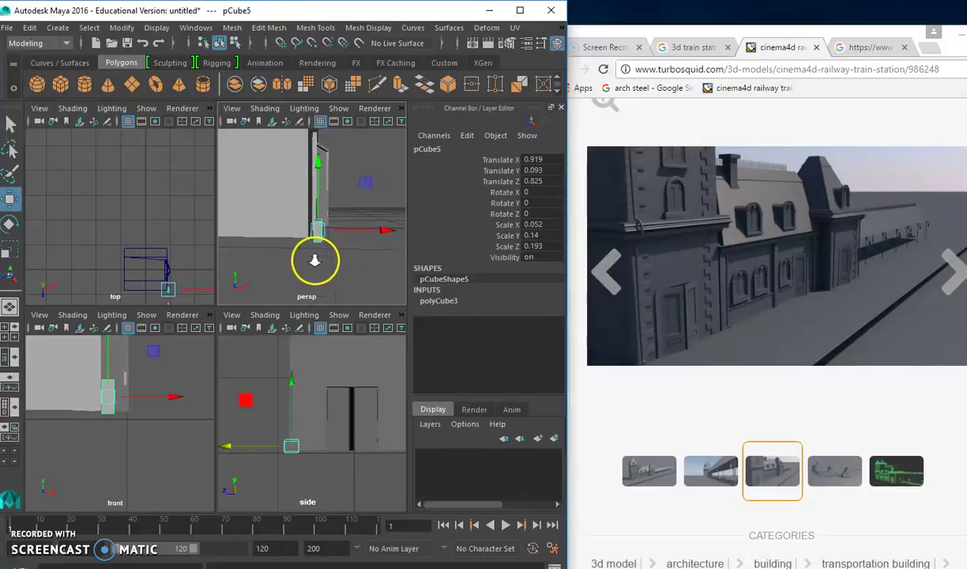
Step: Nudge the block closer to the wall corner and maximize the perspective view
{"action": "mouse_move", "coordinate": [388, 235]}
{"action": "left_mouse_down"}
{"action": "mouse_move", "coordinate": [287, 271]}
{"action": "mouse_move", "coordinate": [248, 272]}
{"action": "left_mouse_up"}
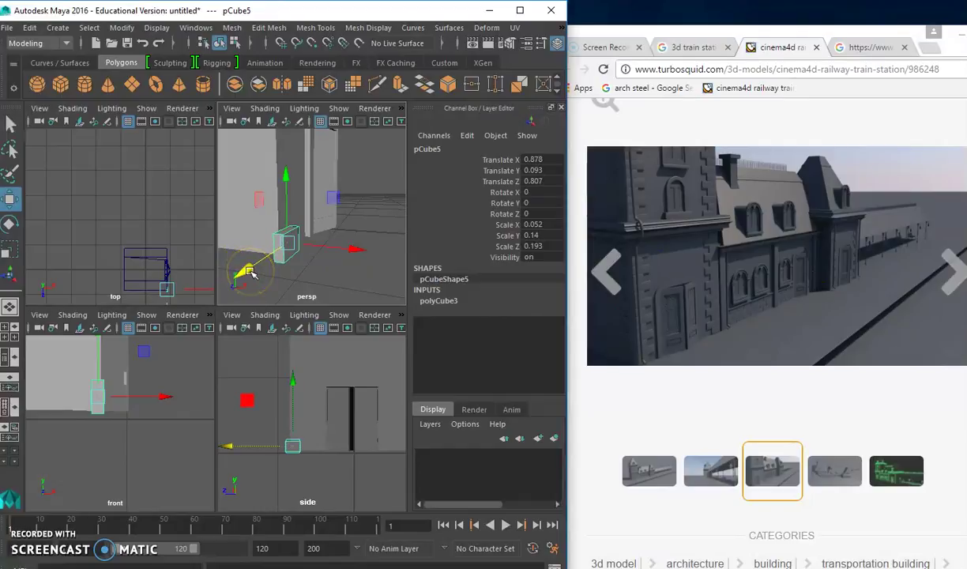
{"action": "key", "text": "space"}
{"action": "mouse_move", "coordinate": [254, 312]}
{"action": "left_mouse_down", "text": "alt"}
{"action": "mouse_move", "coordinate": [324, 320]}
{"action": "mouse_move", "coordinate": [340, 311]}
{"action": "mouse_move", "coordinate": [345, 276]}
{"action": "left_mouse_up", "text": "alt"}
Step: Thin pCube5 to 0.021 in X and slide it flush against the wall at 0.864, 0.107, 0.797
{"action": "left_click", "coordinate": [13, 249]}
{"action": "mouse_move", "coordinate": [305, 320]}
{"action": "left_mouse_down", "text": "alt"}
{"action": "mouse_move", "coordinate": [309, 345]}
{"action": "mouse_move", "coordinate": [334, 352]}
{"action": "mouse_move", "coordinate": [303, 349]}
{"action": "left_mouse_up", "text": "alt"}
{"action": "left_click", "coordinate": [9, 198]}
{"action": "left_click_drag", "start_coordinate": [231, 345], "coordinate": [229, 358], "text": "alt"}
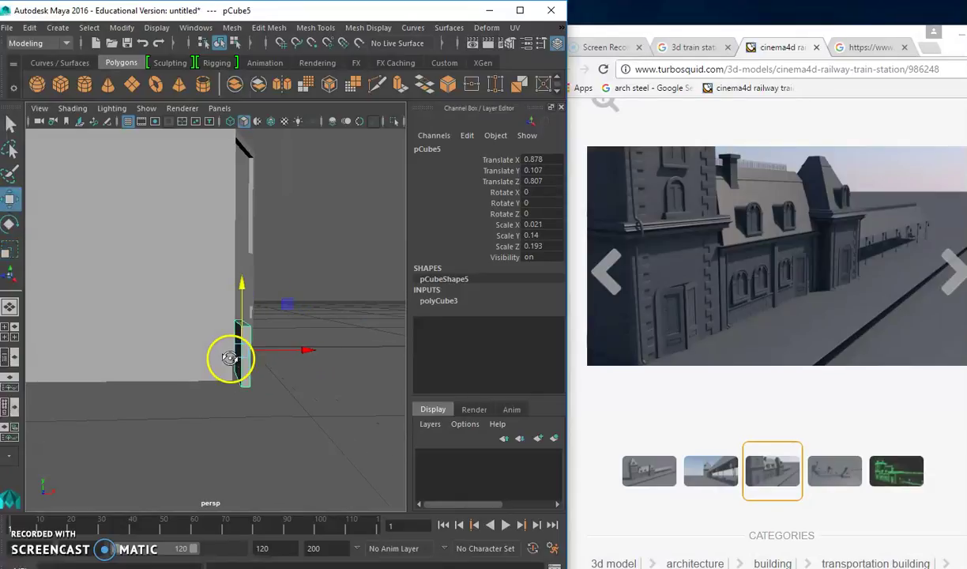
{"action": "left_click_drag", "start_coordinate": [300, 357], "coordinate": [286, 353]}
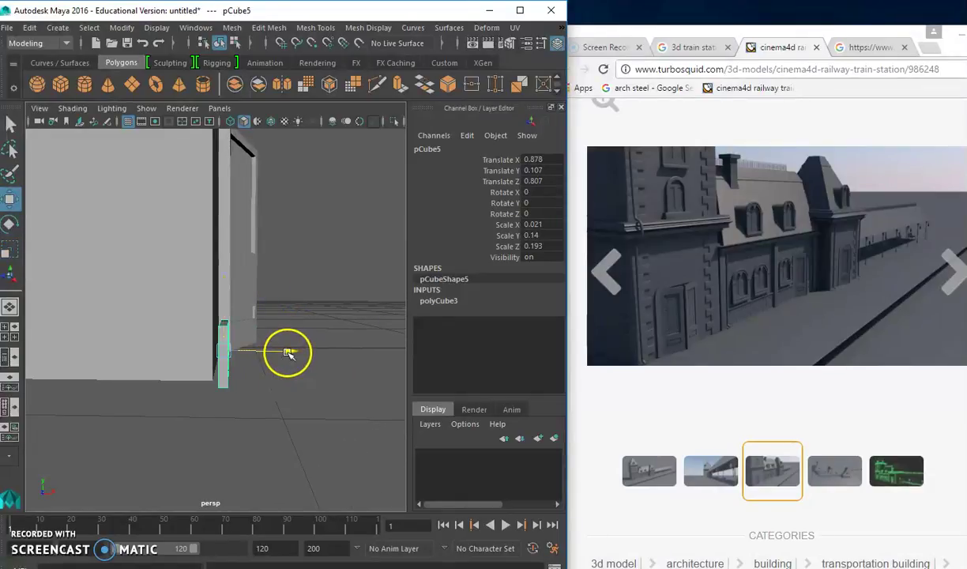
{"action": "mouse_move", "coordinate": [276, 357]}
{"action": "left_mouse_down", "text": "alt"}
{"action": "mouse_move", "coordinate": [188, 367]}
{"action": "mouse_move", "coordinate": [307, 350]}
{"action": "mouse_move", "coordinate": [357, 361]}
{"action": "mouse_move", "coordinate": [380, 350]}
{"action": "left_mouse_up", "text": "alt"}
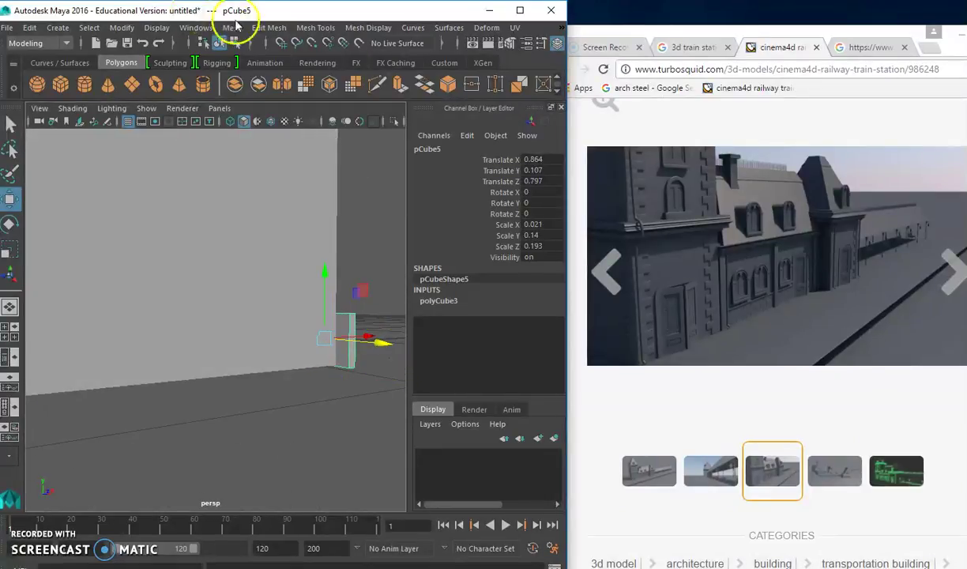
{"action": "left_click", "coordinate": [315, 28]}
Step: Insert an edge loop across the thin pCube5 block
{"action": "left_click", "coordinate": [360, 139]}
{"action": "mouse_move", "coordinate": [362, 139]}
{"action": "left_mouse_down", "text": "alt"}
{"action": "mouse_move", "coordinate": [384, 326]}
{"action": "mouse_move", "coordinate": [357, 313]}
{"action": "left_mouse_up", "text": "alt"}
{"action": "left_click", "coordinate": [370, 316]}
Step: Extrude the block's outer side face and pull it out so the piece wraps the corner in an L shape
{"action": "left_click", "coordinate": [9, 124]}
{"action": "right_click_drag", "start_coordinate": [375, 331], "coordinate": [367, 259]}
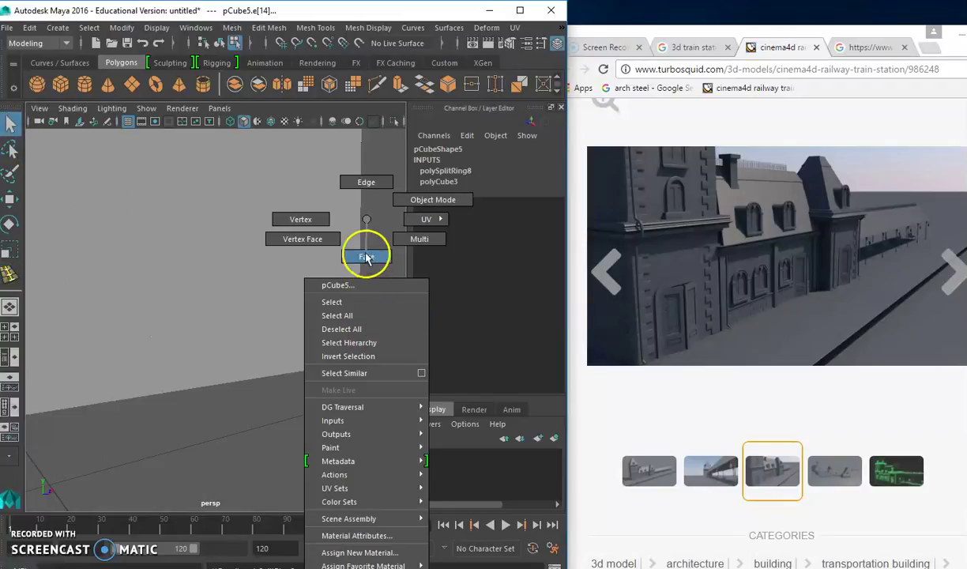
{"action": "left_click", "coordinate": [362, 344]}
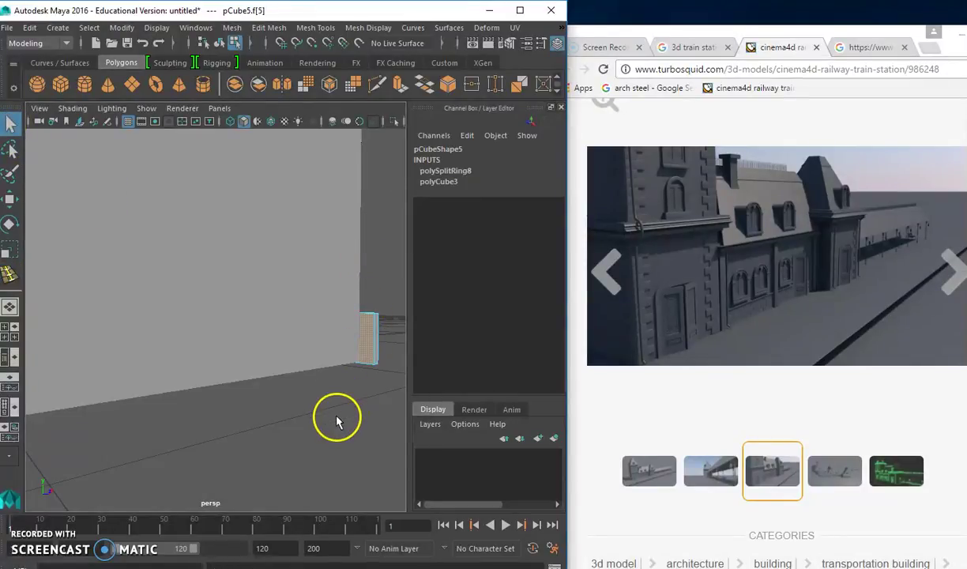
{"action": "key", "text": "ctrl+e"}
{"action": "key", "text": "w"}
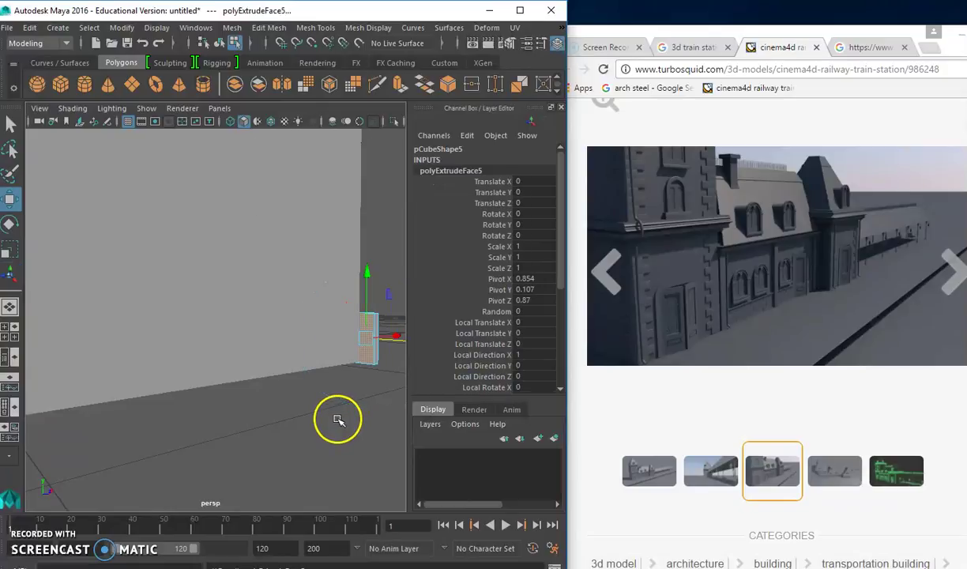
{"action": "left_click_drag", "start_coordinate": [339, 416], "coordinate": [293, 422], "text": "alt"}
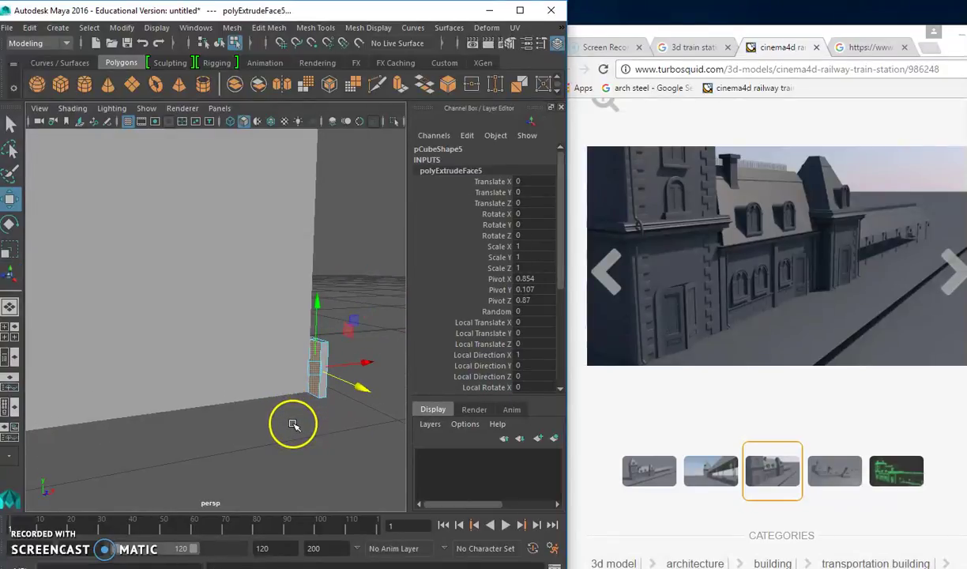
{"action": "mouse_move", "coordinate": [365, 364]}
{"action": "left_mouse_down"}
{"action": "mouse_move", "coordinate": [334, 362]}
{"action": "mouse_move", "coordinate": [259, 434]}
{"action": "mouse_move", "coordinate": [283, 384]}
{"action": "mouse_move", "coordinate": [207, 395]}
{"action": "mouse_move", "coordinate": [244, 366]}
{"action": "mouse_move", "coordinate": [199, 390]}
{"action": "mouse_move", "coordinate": [224, 351]}
{"action": "mouse_move", "coordinate": [198, 345]}
{"action": "left_mouse_up"}
{"action": "right_click_drag", "start_coordinate": [198, 345], "coordinate": [207, 184]}
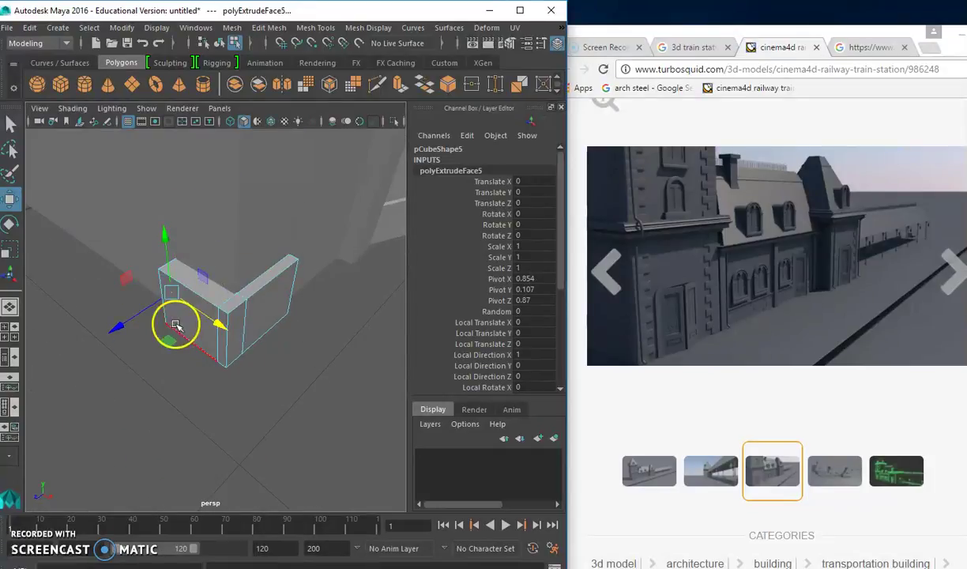
{"action": "left_click", "coordinate": [183, 330]}
{"action": "left_click", "coordinate": [12, 124]}
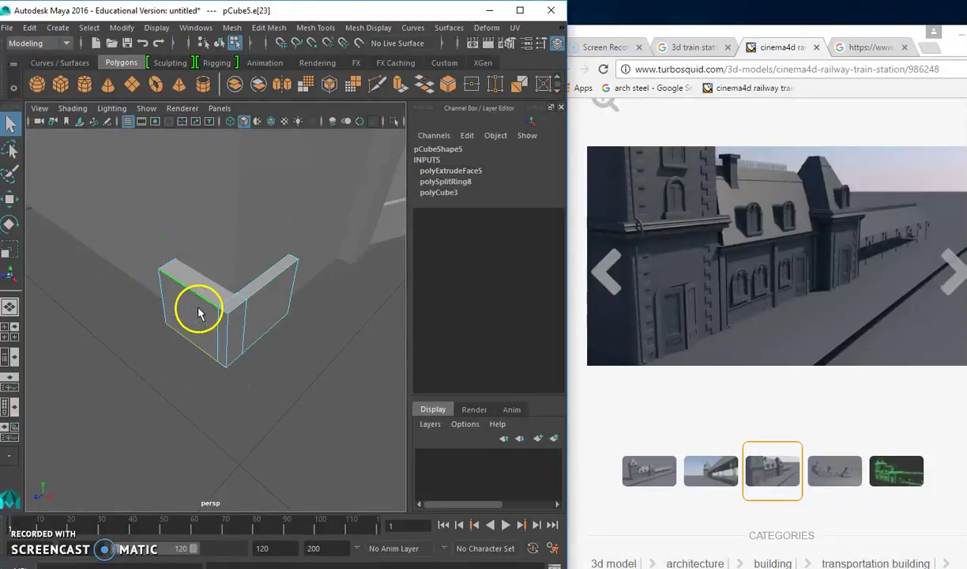
Step: Slide the L-block's front face outward to thicken that side
{"action": "right_click_drag", "start_coordinate": [198, 314], "coordinate": [207, 257]}
{"action": "left_click", "coordinate": [194, 324]}
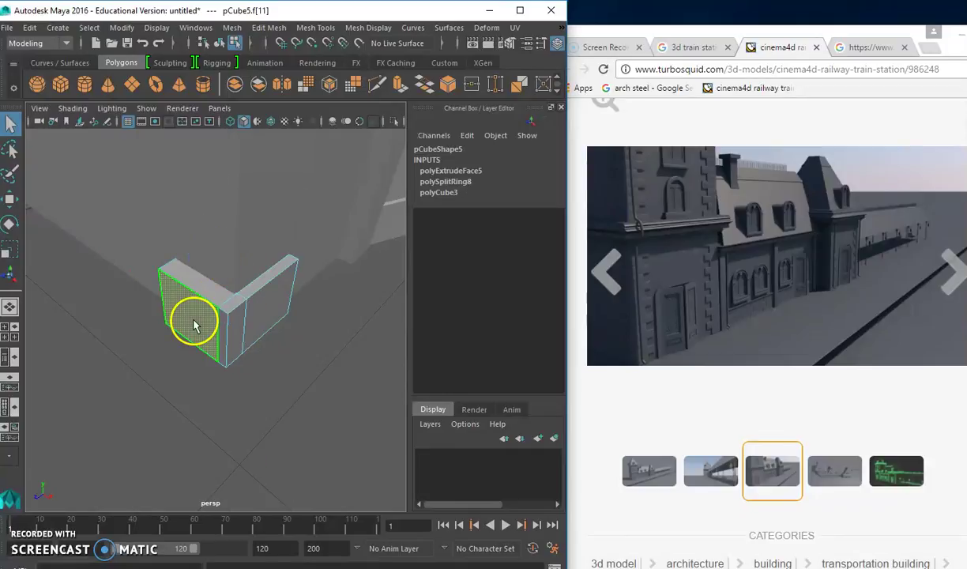
{"action": "left_click", "coordinate": [10, 200]}
{"action": "mouse_move", "coordinate": [148, 355]}
{"action": "left_mouse_down"}
{"action": "mouse_move", "coordinate": [159, 348]}
{"action": "mouse_move", "coordinate": [262, 387]}
{"action": "mouse_move", "coordinate": [237, 384]}
{"action": "mouse_move", "coordinate": [253, 346]}
{"action": "left_mouse_up"}
{"action": "left_click", "coordinate": [252, 388]}
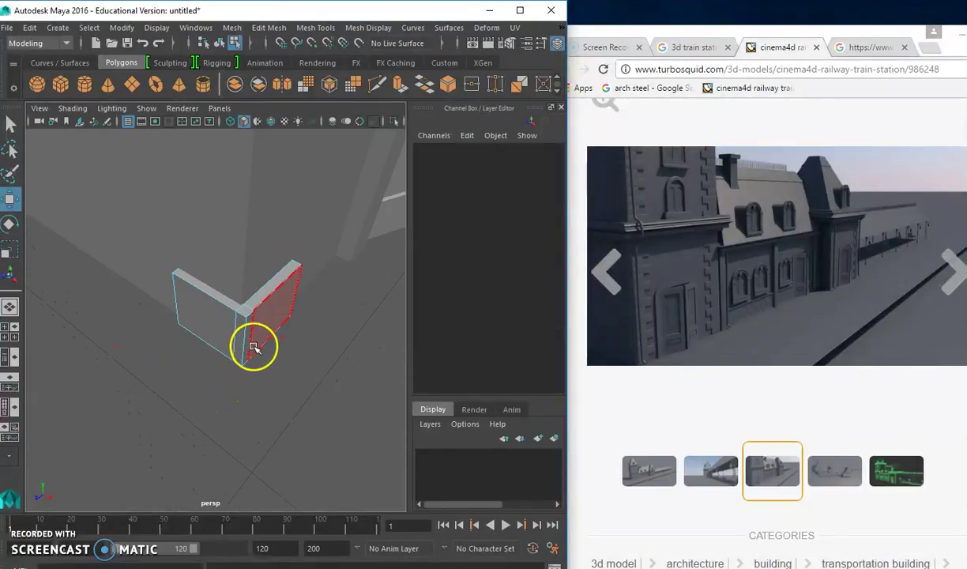
Step: Push an end face of the L-piece outward, then reselect the whole pCube5 in object mode
{"action": "left_click", "coordinate": [248, 339]}
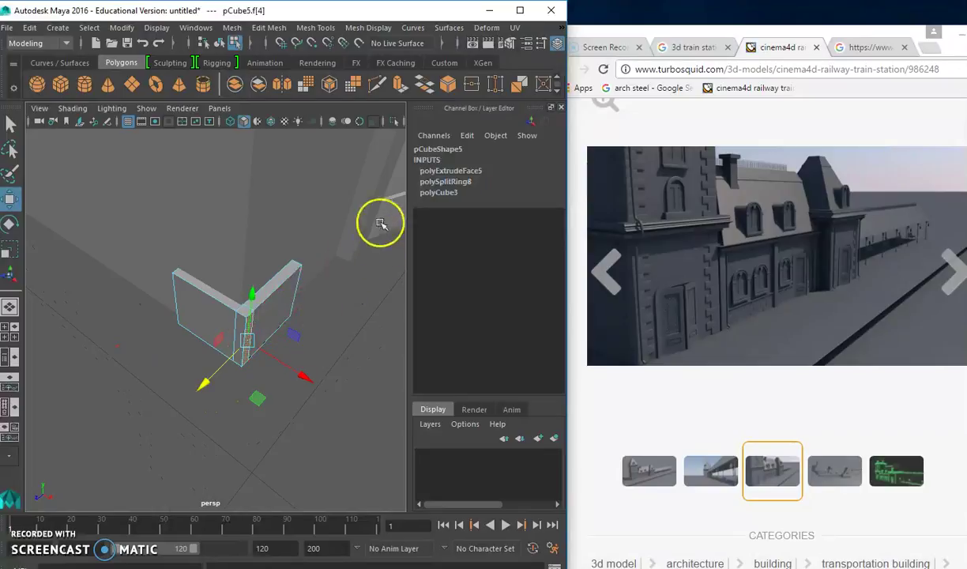
{"action": "middle_click_drag", "start_coordinate": [278, 307], "coordinate": [310, 373]}
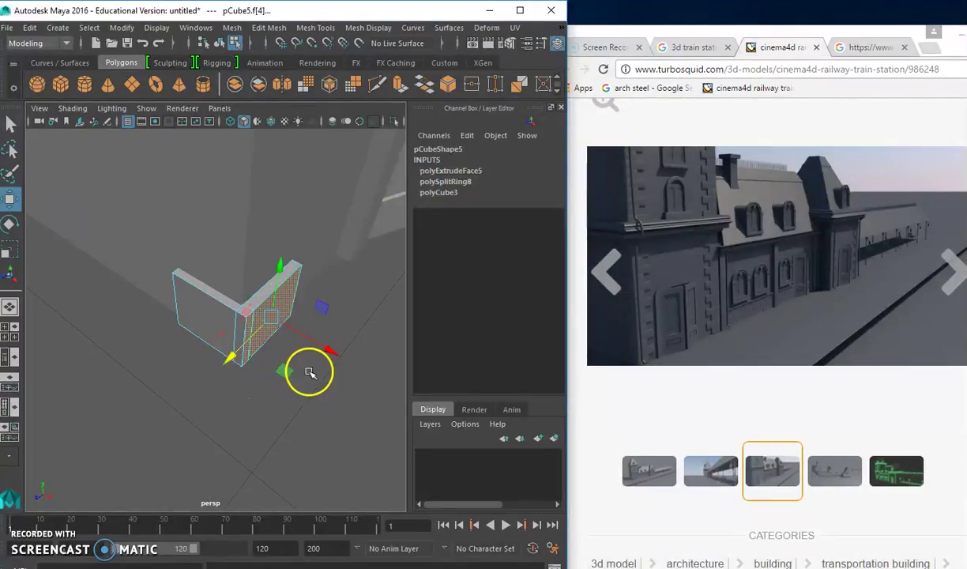
{"action": "left_click", "coordinate": [323, 349]}
{"action": "mouse_move", "coordinate": [324, 349]}
{"action": "left_mouse_down", "text": "alt"}
{"action": "mouse_move", "coordinate": [266, 362]}
{"action": "mouse_move", "coordinate": [246, 386]}
{"action": "left_mouse_up", "text": "alt"}
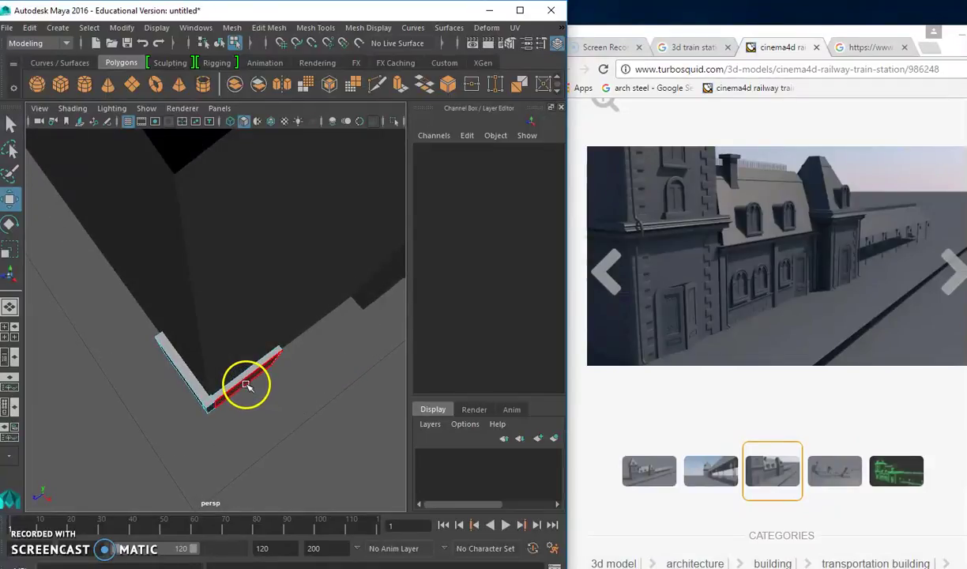
{"action": "right_click_drag", "start_coordinate": [247, 386], "coordinate": [287, 198]}
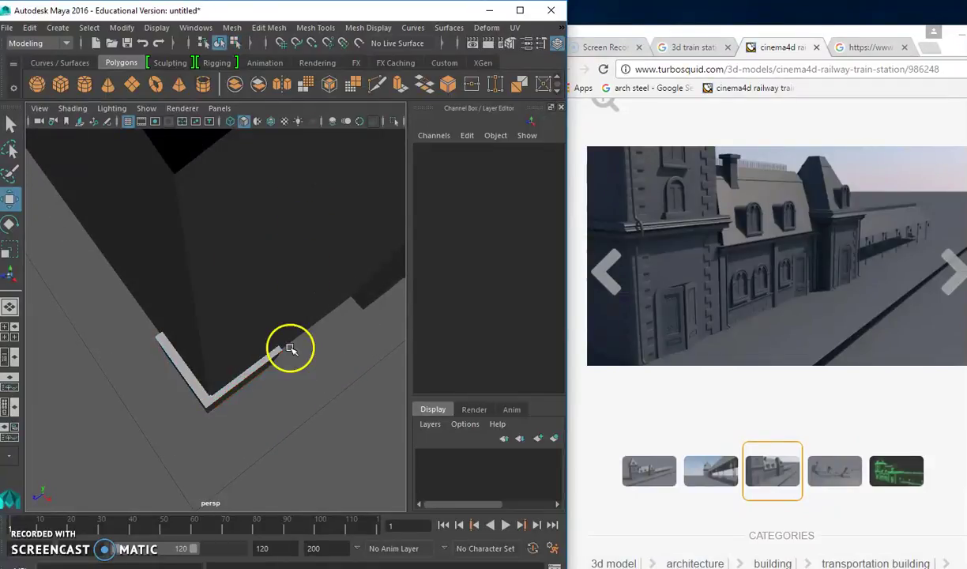
{"action": "left_click", "coordinate": [253, 371]}
{"action": "mouse_move", "coordinate": [252, 373]}
{"action": "left_mouse_down", "text": "alt"}
{"action": "mouse_move", "coordinate": [257, 402]}
{"action": "mouse_move", "coordinate": [167, 349]}
{"action": "mouse_move", "coordinate": [182, 346]}
{"action": "left_mouse_up", "text": "alt"}
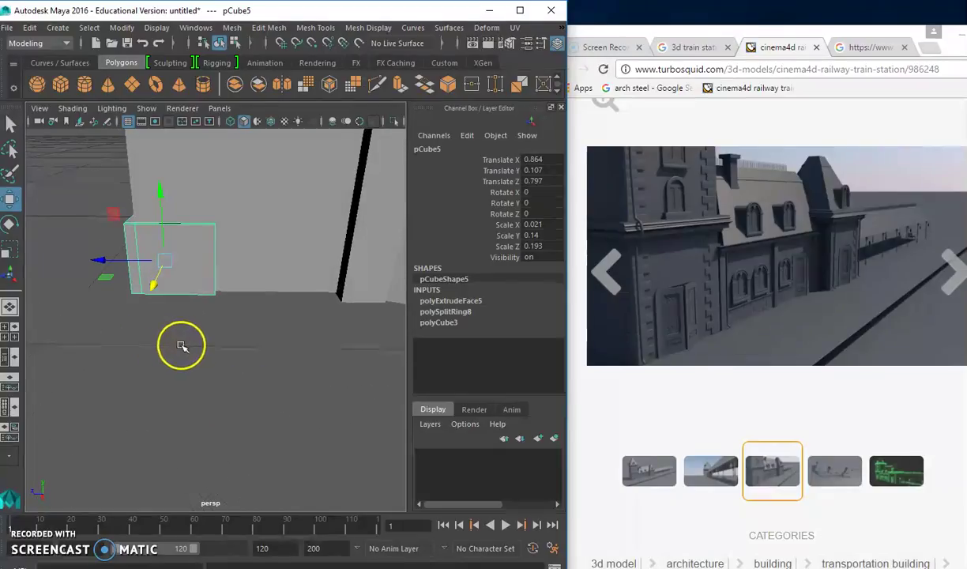
Step: Squash pCube5 to Scale Y 0.066 and lower it slightly toward the ground
{"action": "left_click", "coordinate": [13, 241]}
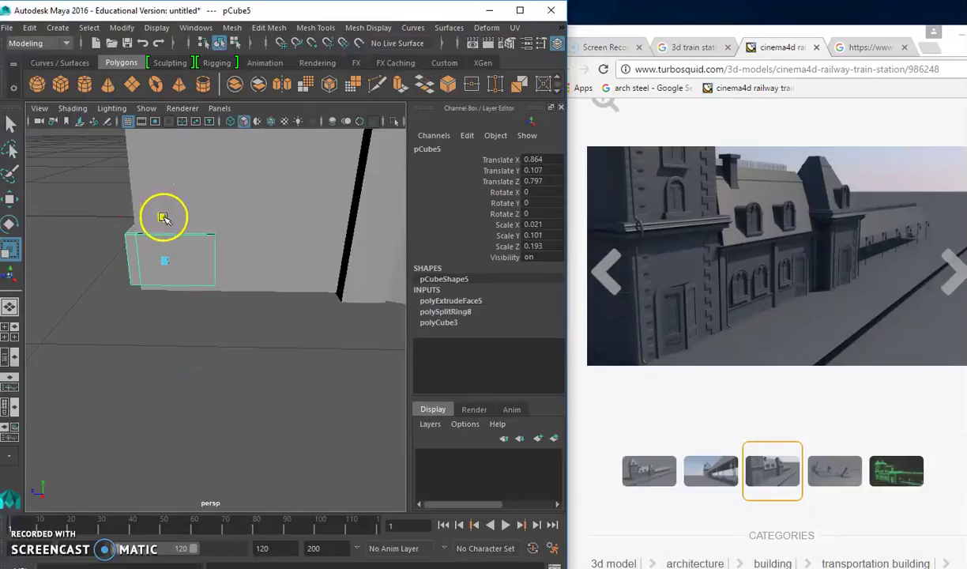
{"action": "left_click_drag", "start_coordinate": [163, 234], "coordinate": [174, 228], "text": "alt"}
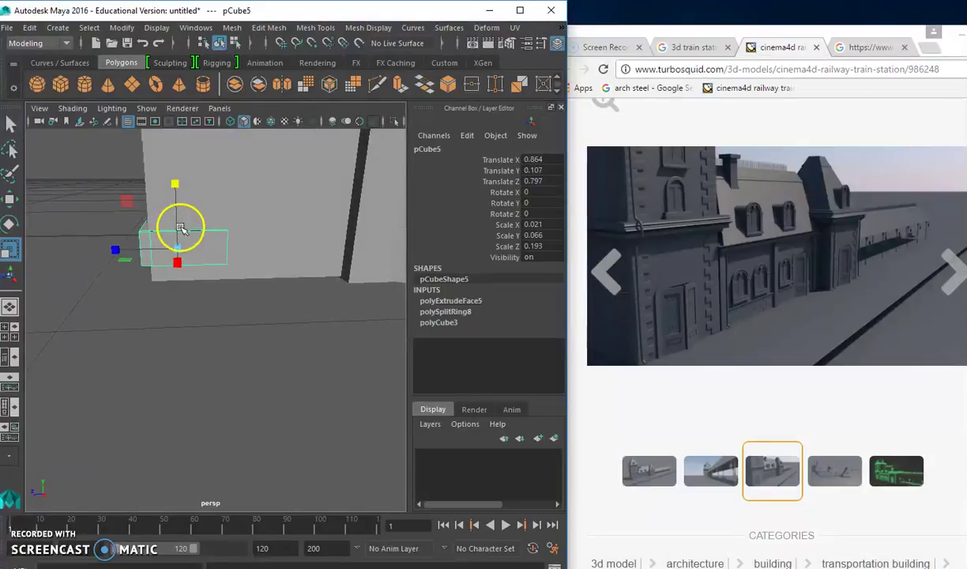
{"action": "key", "text": "w"}
{"action": "mouse_move", "coordinate": [173, 187]}
{"action": "left_mouse_down"}
{"action": "mouse_move", "coordinate": [198, 222]}
{"action": "mouse_move", "coordinate": [244, 218]}
{"action": "mouse_move", "coordinate": [175, 220]}
{"action": "left_mouse_up"}
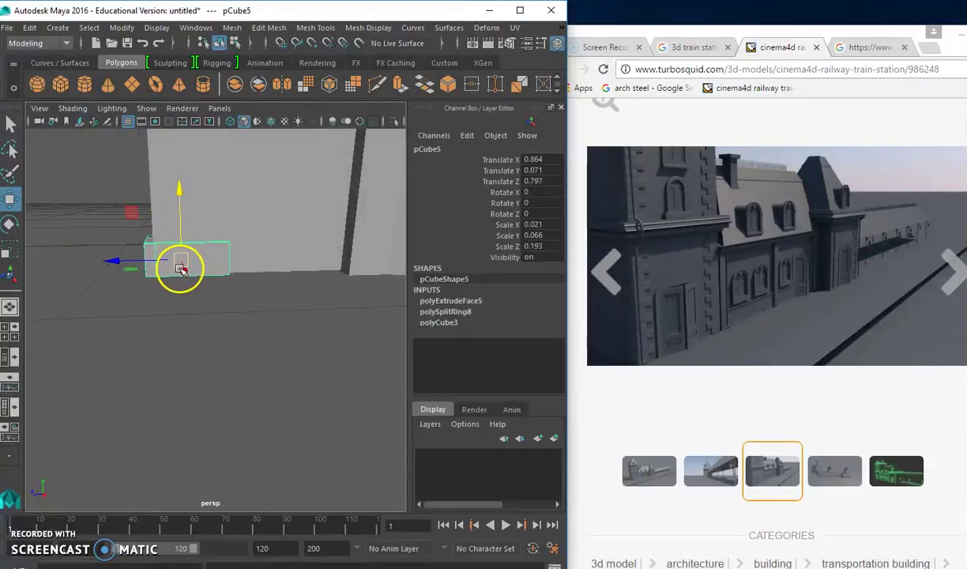
{"action": "mouse_move", "coordinate": [177, 270]}
{"action": "left_mouse_down", "text": "alt"}
{"action": "mouse_move", "coordinate": [151, 296]}
{"action": "mouse_move", "coordinate": [330, 276]}
{"action": "mouse_move", "coordinate": [244, 287]}
{"action": "mouse_move", "coordinate": [280, 300]}
{"action": "left_mouse_up", "text": "alt"}
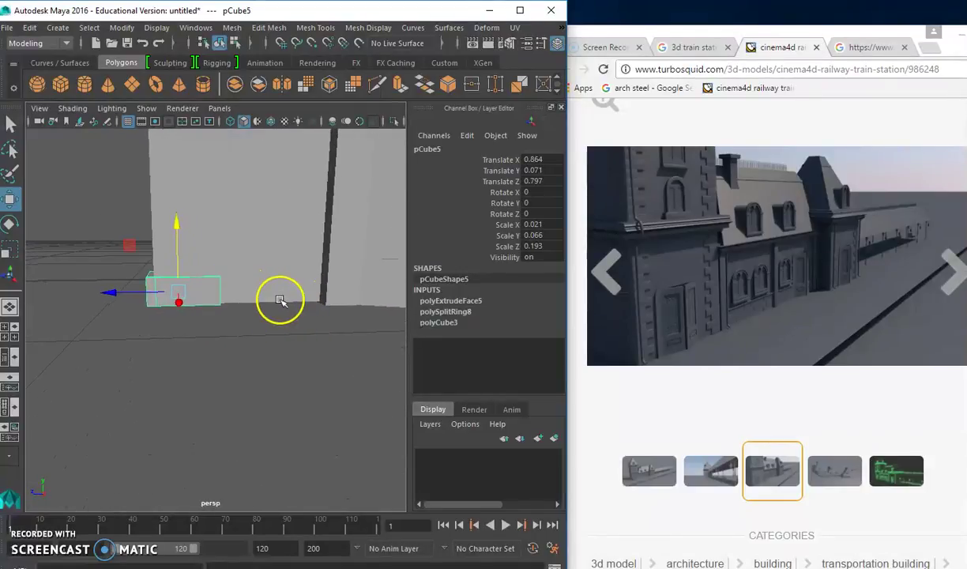
Step: Copy the piece with Ctrl+D, undo it, and duplicate it through Edit > Duplicate instead
{"action": "key", "text": "ctrl+d"}
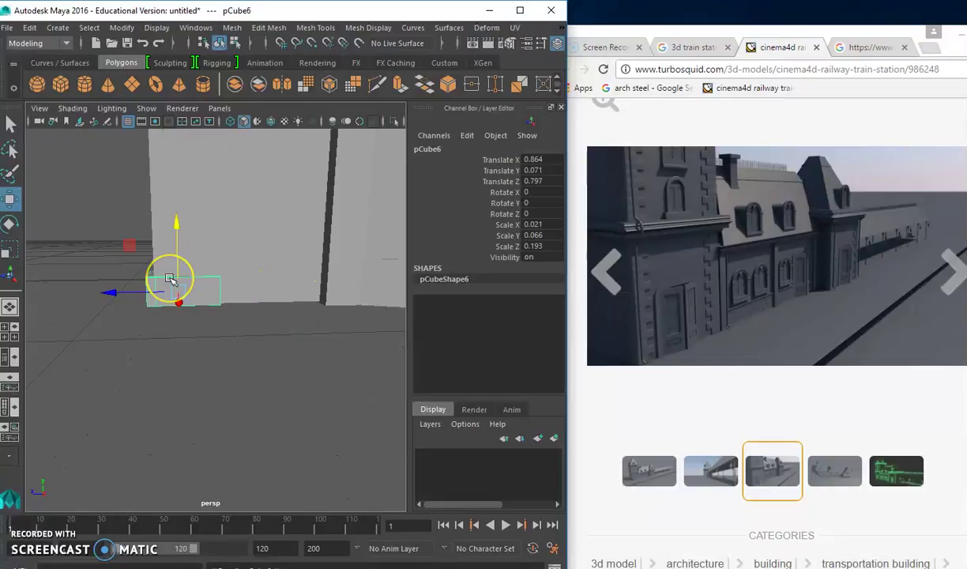
{"action": "key", "text": "ctrl+z"}
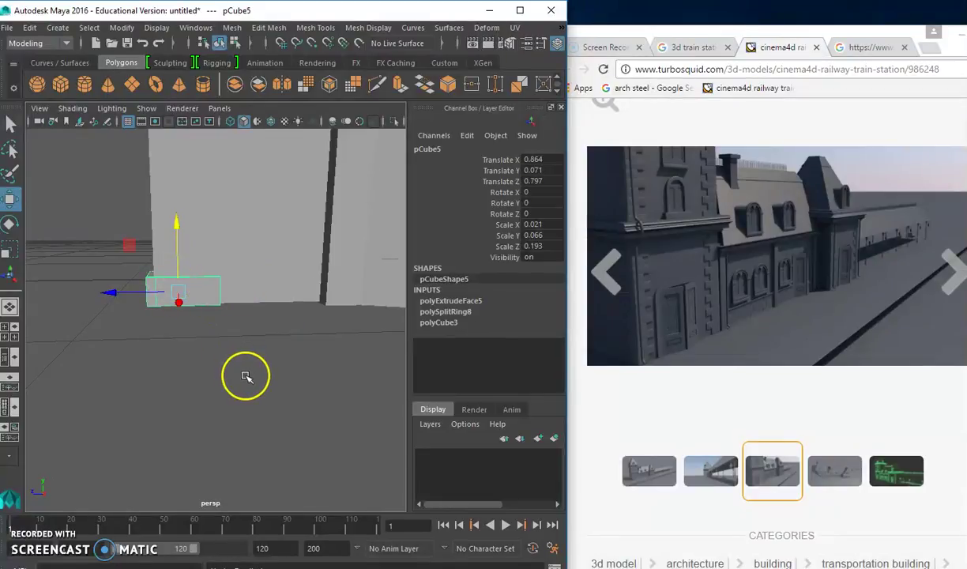
{"action": "left_click", "coordinate": [30, 27]}
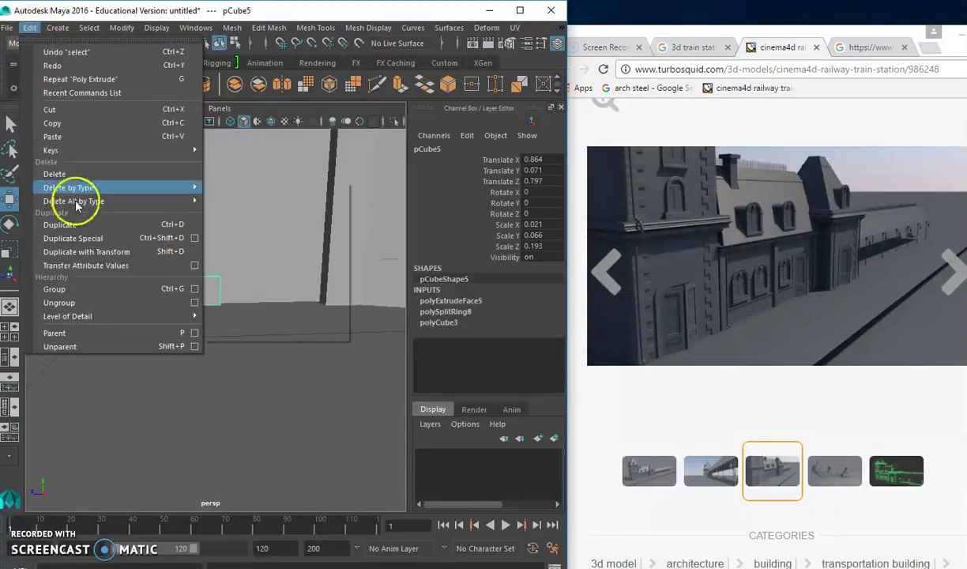
{"action": "left_click", "coordinate": [82, 220]}
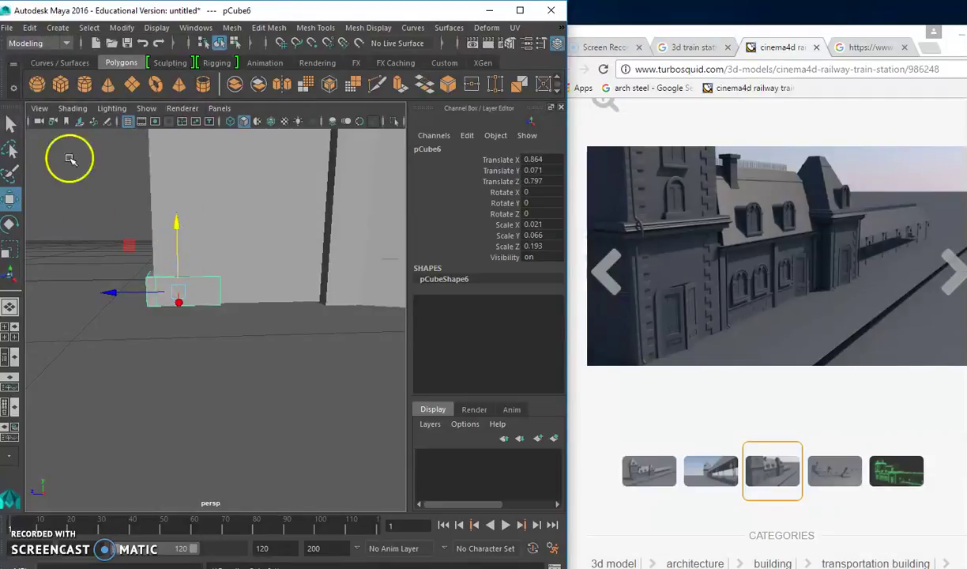
{"action": "left_click", "coordinate": [29, 27]}
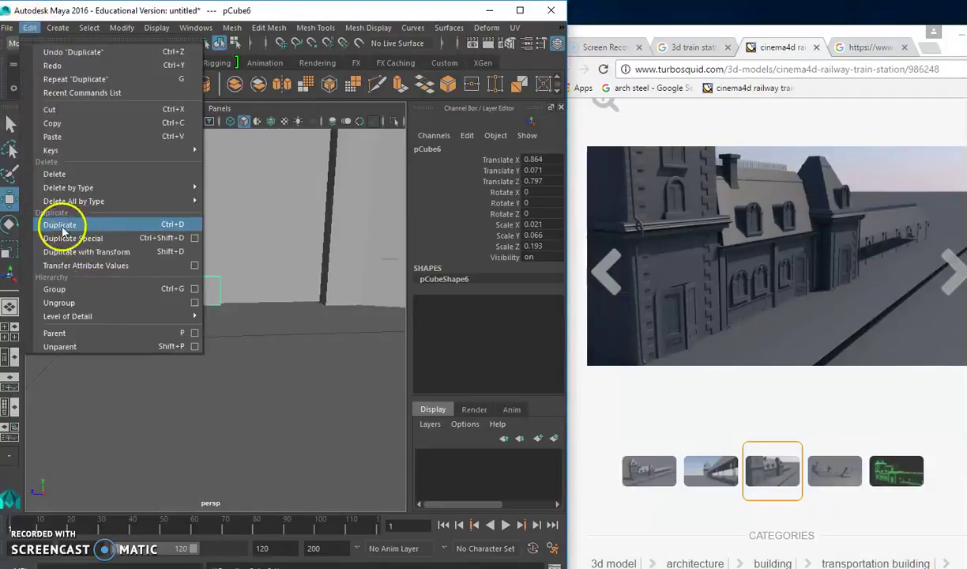
{"action": "left_click", "coordinate": [229, 336]}
Step: Reselect pCube5 and raise it slightly to Translate Y 0.138
{"action": "left_click", "coordinate": [192, 298]}
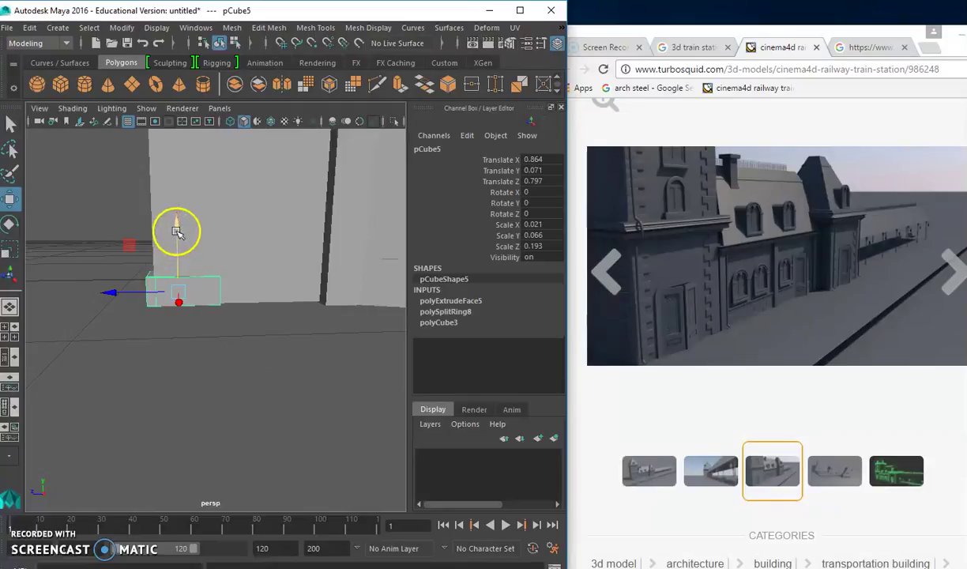
{"action": "left_click_drag", "start_coordinate": [180, 200], "coordinate": [182, 201]}
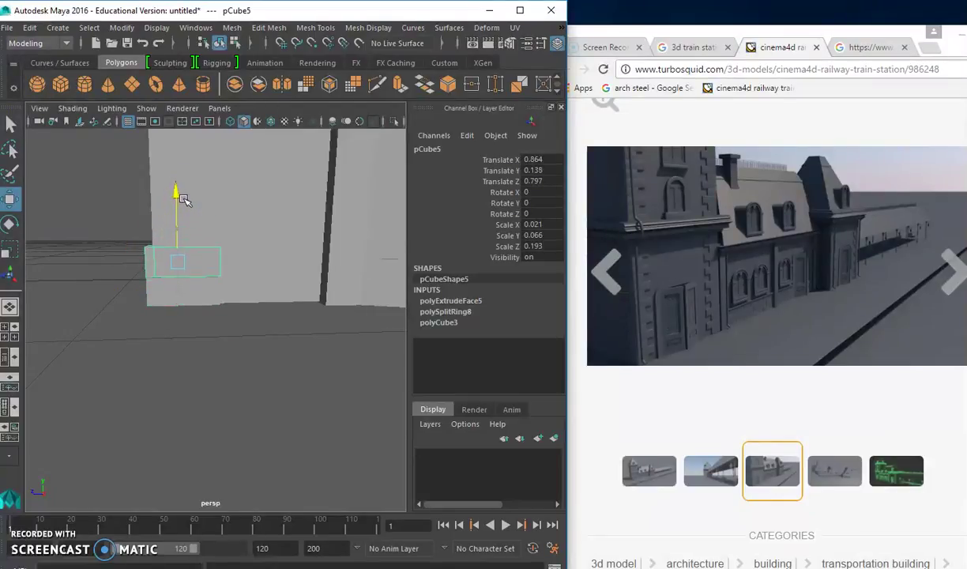
{"action": "left_click_drag", "start_coordinate": [181, 198], "coordinate": [157, 221], "text": "alt"}
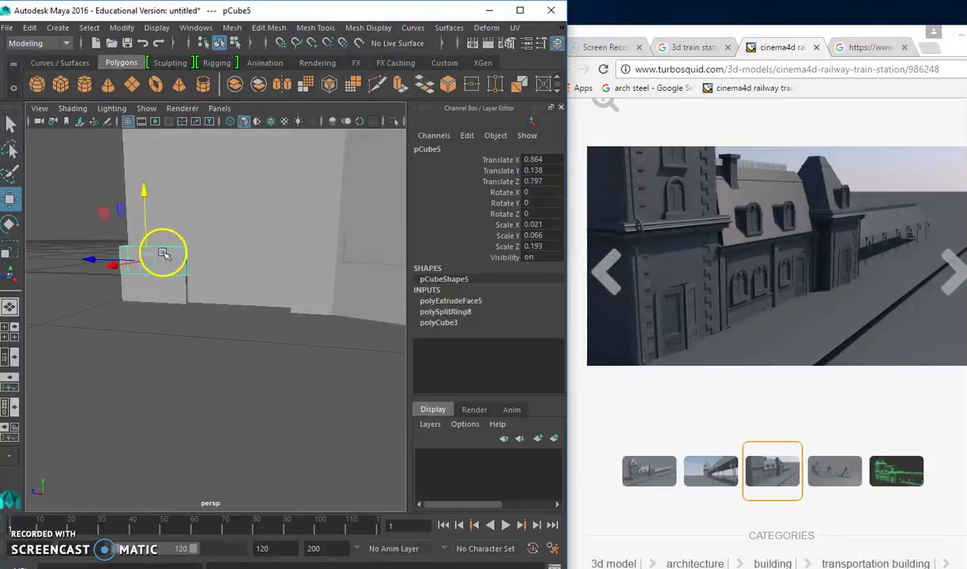
Step: Return to object mode, select the main station block pCube1 and frame it in view
{"action": "right_click", "coordinate": [158, 217]}
{"action": "right_click_drag", "start_coordinate": [158, 216], "coordinate": [159, 237]}
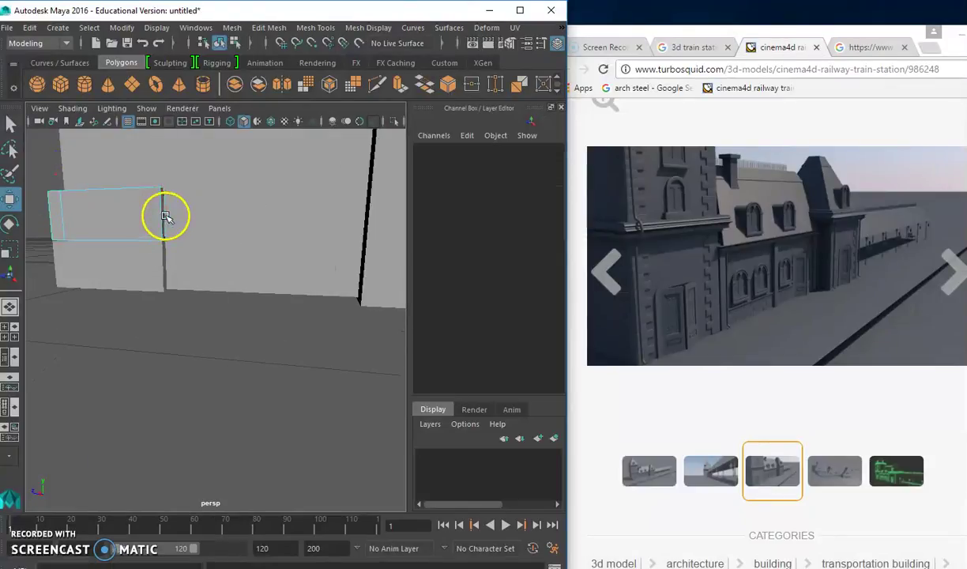
{"action": "mouse_move", "coordinate": [138, 222]}
{"action": "left_mouse_down", "text": "alt"}
{"action": "mouse_move", "coordinate": [144, 275]}
{"action": "mouse_move", "coordinate": [129, 274]}
{"action": "mouse_move", "coordinate": [201, 269]}
{"action": "mouse_move", "coordinate": [207, 293]}
{"action": "left_mouse_up", "text": "alt"}
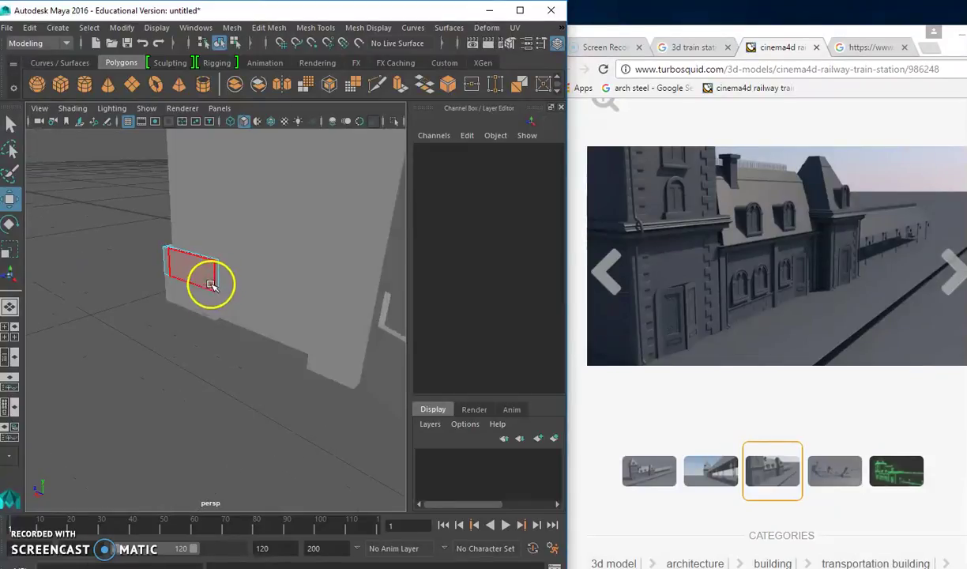
{"action": "scroll", "coordinate": [219, 271], "scroll_direction": "up", "scroll_amount": 3}
{"action": "scroll", "coordinate": [188, 319], "scroll_direction": "up", "scroll_amount": 3}
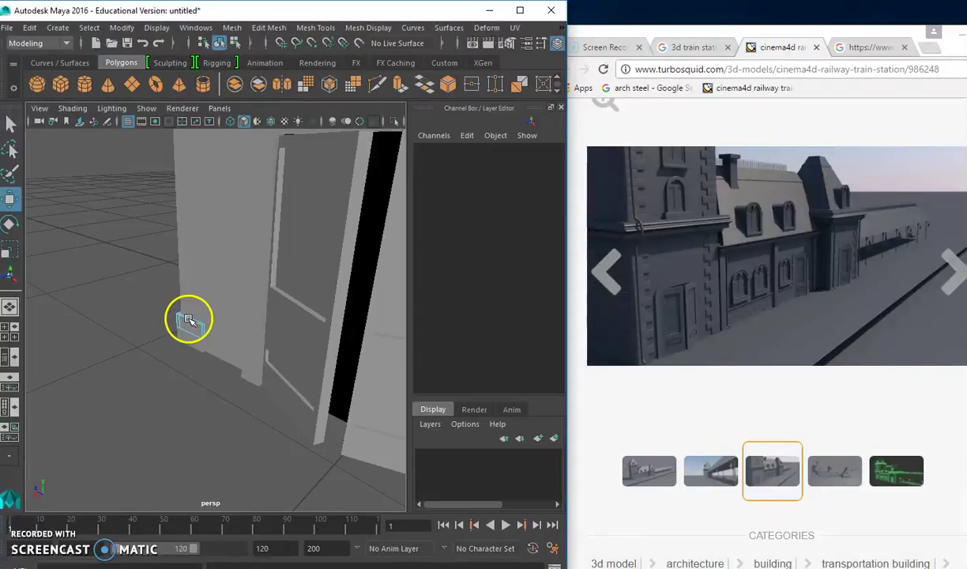
{"action": "right_click", "coordinate": [188, 319]}
{"action": "right_click_drag", "start_coordinate": [188, 319], "coordinate": [251, 200]}
{"action": "left_click", "coordinate": [197, 319]}
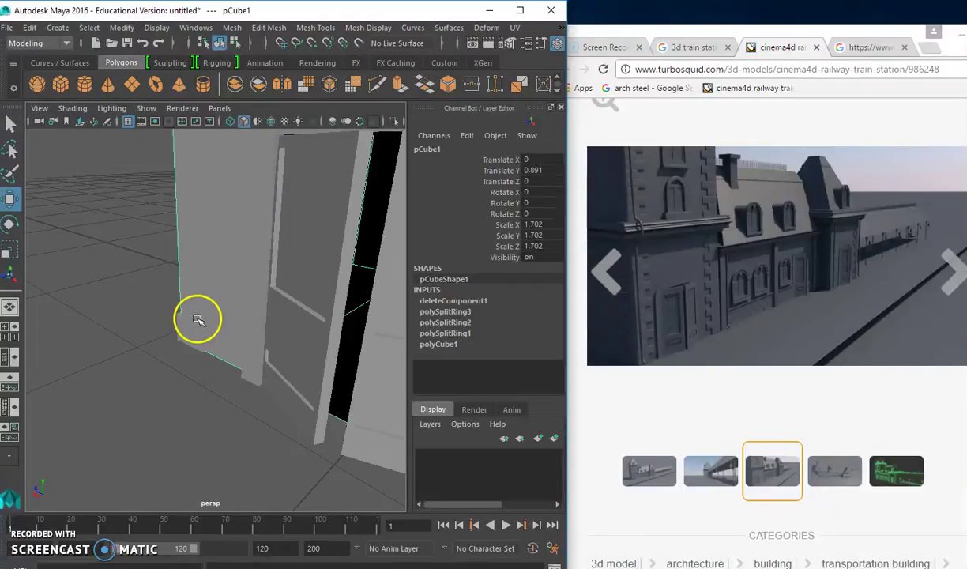
{"action": "key", "text": "f"}
{"action": "scroll", "coordinate": [146, 361], "scroll_direction": "up", "scroll_amount": 2}
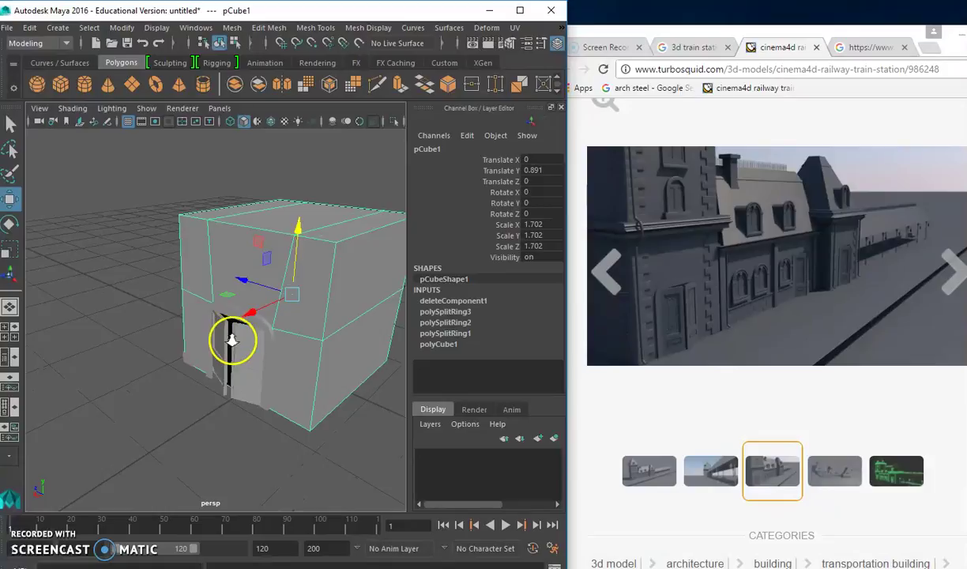
{"action": "scroll", "coordinate": [230, 345], "scroll_direction": "up", "scroll_amount": 3}
{"action": "scroll", "coordinate": [147, 387], "scroll_direction": "up", "scroll_amount": 3}
{"action": "scroll", "coordinate": [162, 361], "scroll_direction": "up", "scroll_amount": 2}
Step: Pull the thin band's end face along the wall past the corner to lengthen it
{"action": "left_click", "coordinate": [161, 361]}
{"action": "scroll", "coordinate": [162, 356], "scroll_direction": "down", "scroll_amount": 5}
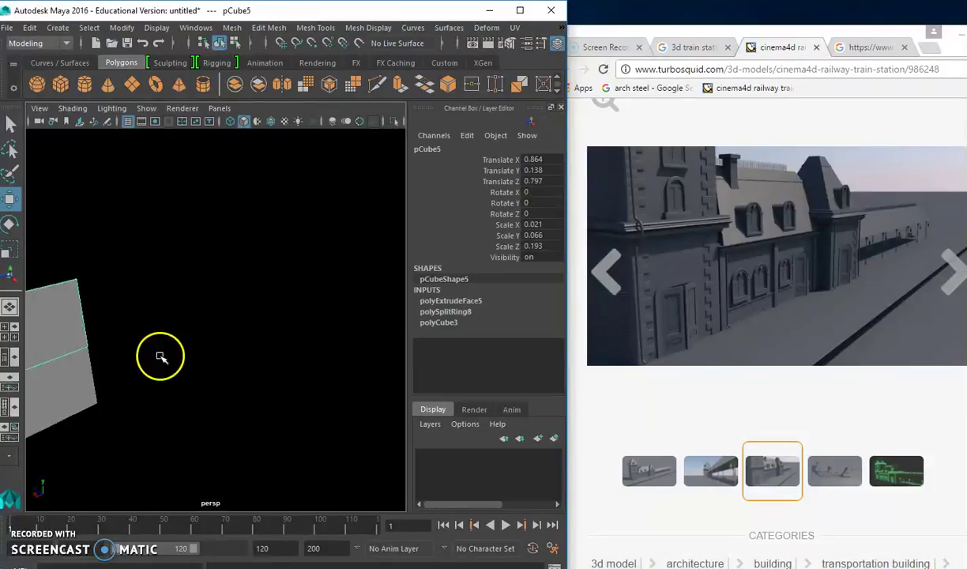
{"action": "mouse_move", "coordinate": [65, 345]}
{"action": "left_mouse_down", "text": "alt"}
{"action": "mouse_move", "coordinate": [26, 355]}
{"action": "mouse_move", "coordinate": [252, 316]}
{"action": "left_mouse_up", "text": "alt"}
{"action": "scroll", "coordinate": [308, 307], "scroll_direction": "up", "scroll_amount": 3}
{"action": "scroll", "coordinate": [248, 324], "scroll_direction": "up", "scroll_amount": 1}
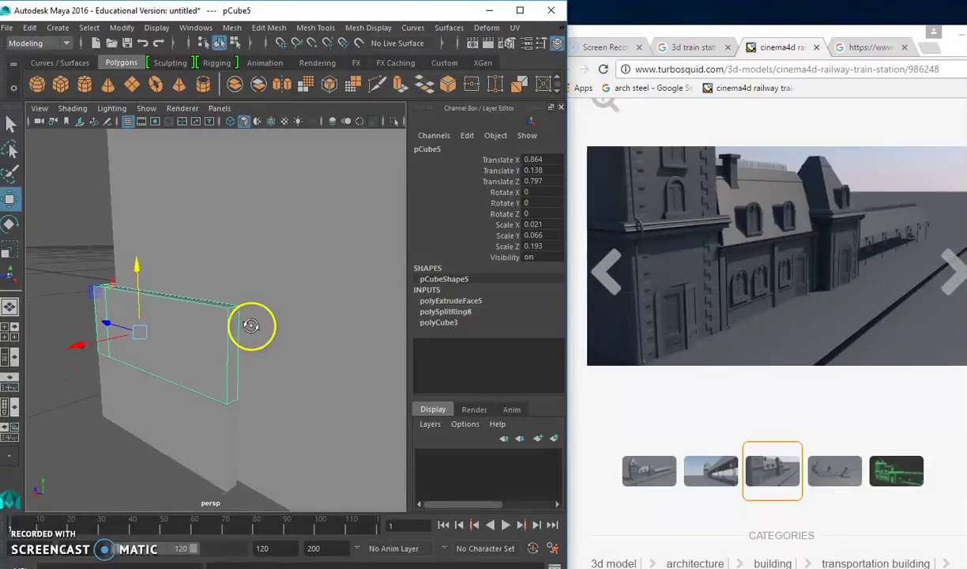
{"action": "right_click_drag", "start_coordinate": [222, 328], "coordinate": [241, 261]}
{"action": "left_click", "coordinate": [233, 332]}
{"action": "mouse_move", "coordinate": [233, 334]}
{"action": "left_mouse_down", "text": "alt"}
{"action": "mouse_move", "coordinate": [237, 351]}
{"action": "mouse_move", "coordinate": [258, 360]}
{"action": "left_mouse_up", "text": "alt"}
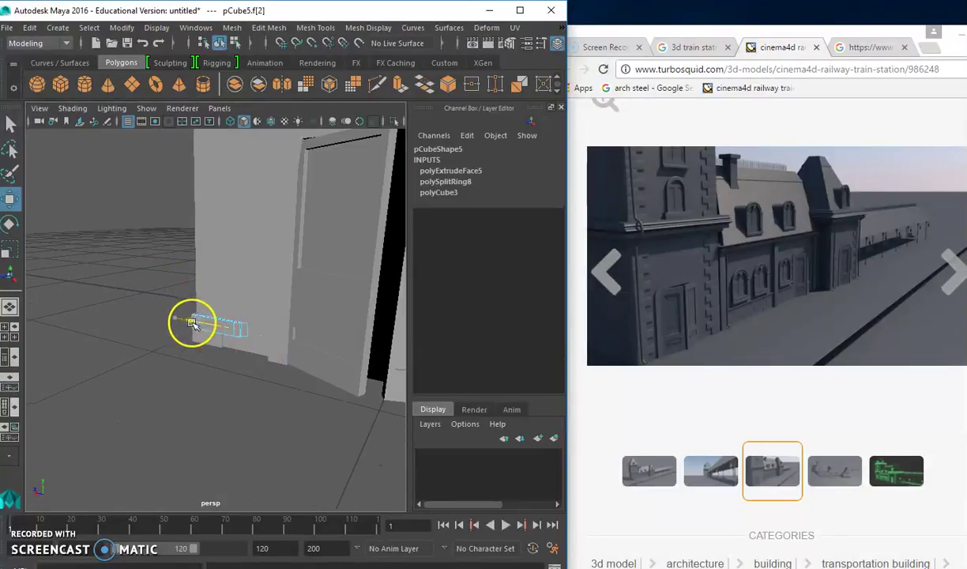
{"action": "mouse_move", "coordinate": [170, 332]}
{"action": "left_mouse_down", "text": "alt"}
{"action": "mouse_move", "coordinate": [345, 338]}
{"action": "mouse_move", "coordinate": [190, 359]}
{"action": "mouse_move", "coordinate": [222, 360]}
{"action": "left_mouse_up", "text": "alt"}
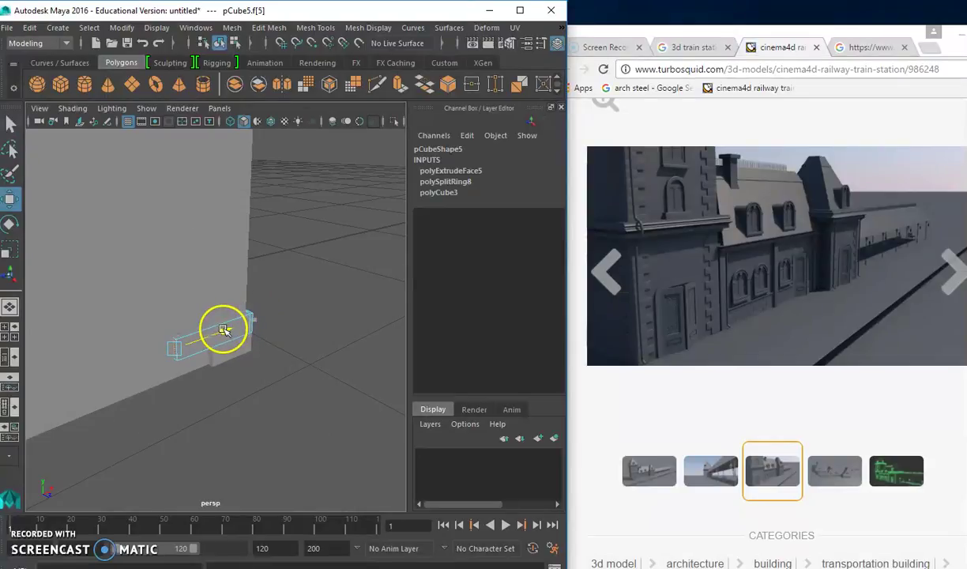
{"action": "mouse_move", "coordinate": [231, 330]}
{"action": "left_mouse_down", "text": "alt"}
{"action": "mouse_move", "coordinate": [141, 324]}
{"action": "mouse_move", "coordinate": [212, 384]}
{"action": "mouse_move", "coordinate": [201, 349]}
{"action": "mouse_move", "coordinate": [222, 352]}
{"action": "left_mouse_up", "text": "alt"}
{"action": "left_click", "coordinate": [244, 368]}
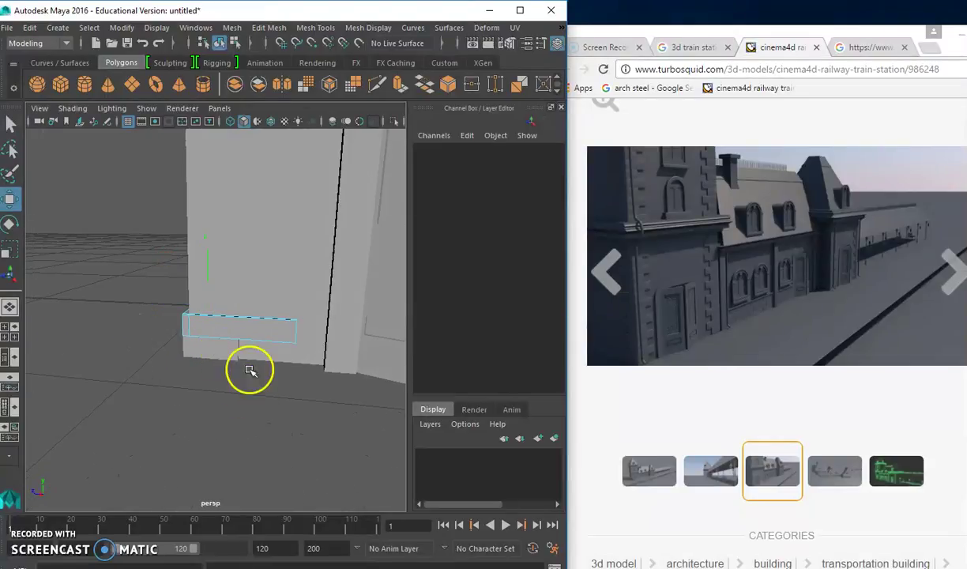
Step: Reselect pCube5 and lift it slightly to Translate Y 0.151
{"action": "right_click_drag", "start_coordinate": [259, 217], "coordinate": [317, 199]}
{"action": "mouse_move", "coordinate": [279, 312]}
{"action": "left_mouse_down", "text": "alt"}
{"action": "mouse_move", "coordinate": [272, 338]}
{"action": "mouse_move", "coordinate": [302, 349]}
{"action": "mouse_move", "coordinate": [234, 380]}
{"action": "left_mouse_up", "text": "alt"}
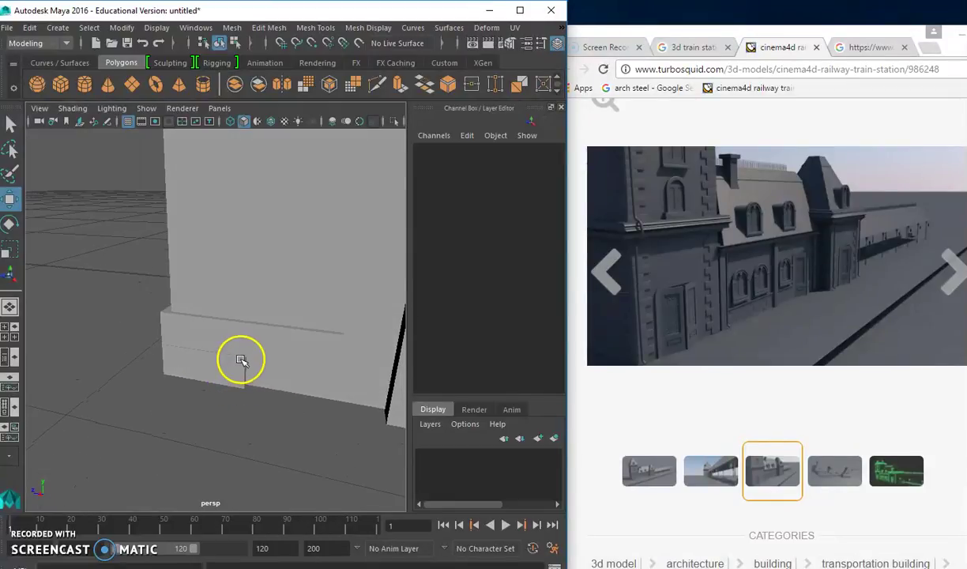
{"action": "left_click", "coordinate": [238, 351]}
{"action": "left_click_drag", "start_coordinate": [195, 275], "coordinate": [195, 265]}
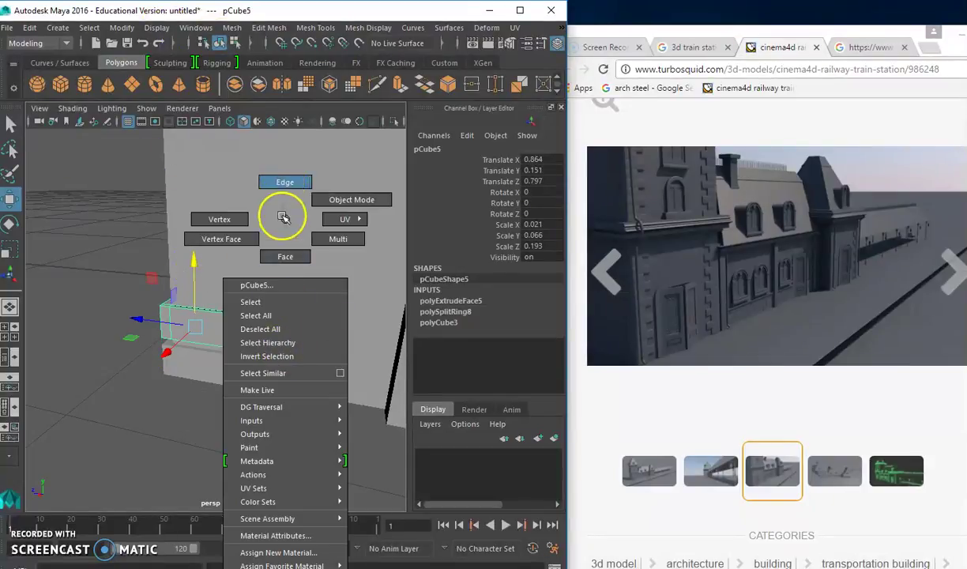
Step: Select the long front edge of the pCube5 ledge in edge mode, then open Edit Mesh
{"action": "right_click_drag", "start_coordinate": [286, 209], "coordinate": [287, 184]}
{"action": "left_click_drag", "start_coordinate": [274, 323], "coordinate": [291, 328], "text": "alt"}
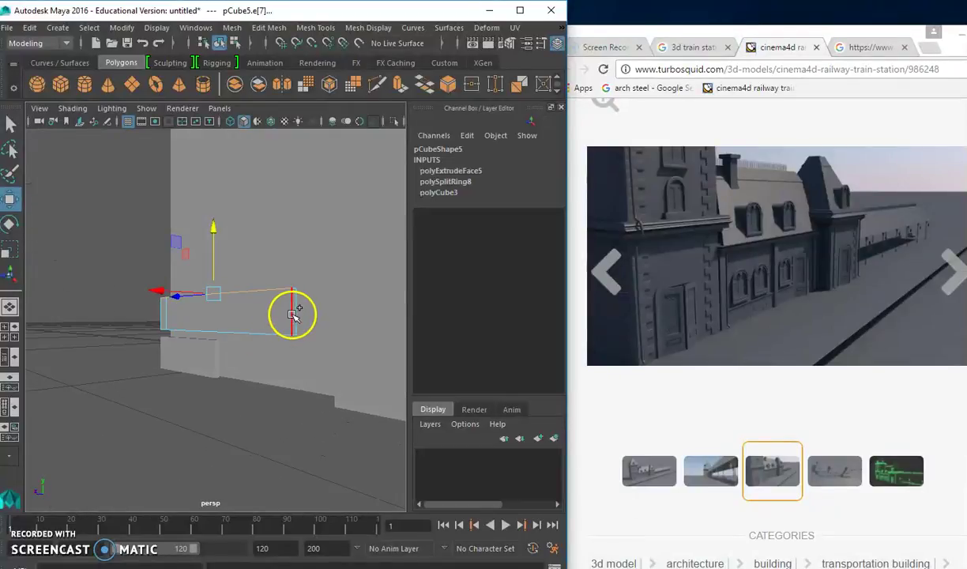
{"action": "left_click_drag", "start_coordinate": [278, 352], "coordinate": [290, 310], "text": "alt"}
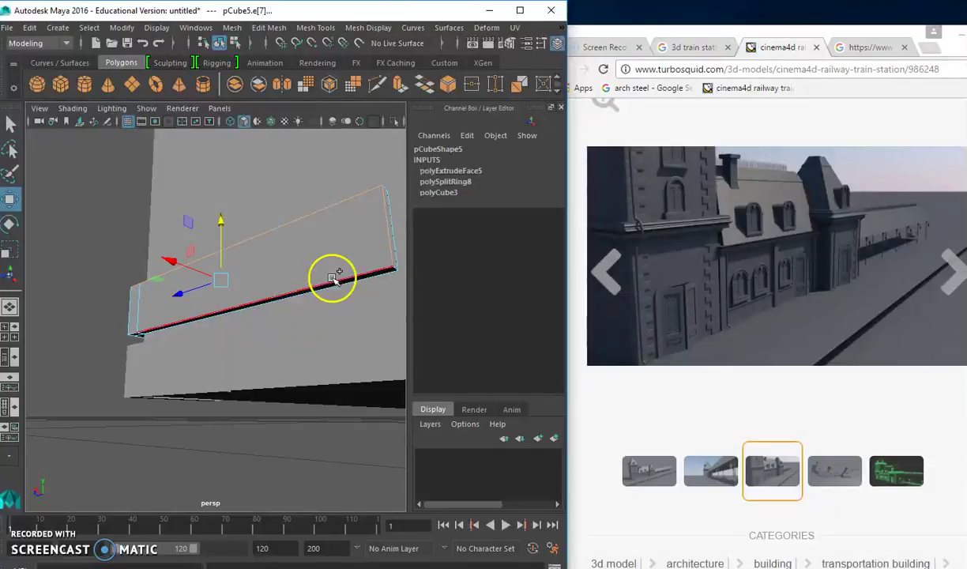
{"action": "mouse_move", "coordinate": [326, 321]}
{"action": "left_mouse_down", "text": "alt"}
{"action": "mouse_move", "coordinate": [304, 323]}
{"action": "mouse_move", "coordinate": [317, 331]}
{"action": "mouse_move", "coordinate": [382, 328]}
{"action": "mouse_move", "coordinate": [267, 258]}
{"action": "mouse_move", "coordinate": [339, 274]}
{"action": "mouse_move", "coordinate": [221, 233]}
{"action": "mouse_move", "coordinate": [235, 250]}
{"action": "mouse_move", "coordinate": [197, 285]}
{"action": "mouse_move", "coordinate": [313, 283]}
{"action": "mouse_move", "coordinate": [278, 309]}
{"action": "mouse_move", "coordinate": [286, 373]}
{"action": "left_mouse_up", "text": "alt"}
{"action": "left_click", "coordinate": [271, 337]}
{"action": "left_click_drag", "start_coordinate": [253, 328], "coordinate": [250, 287], "text": "alt"}
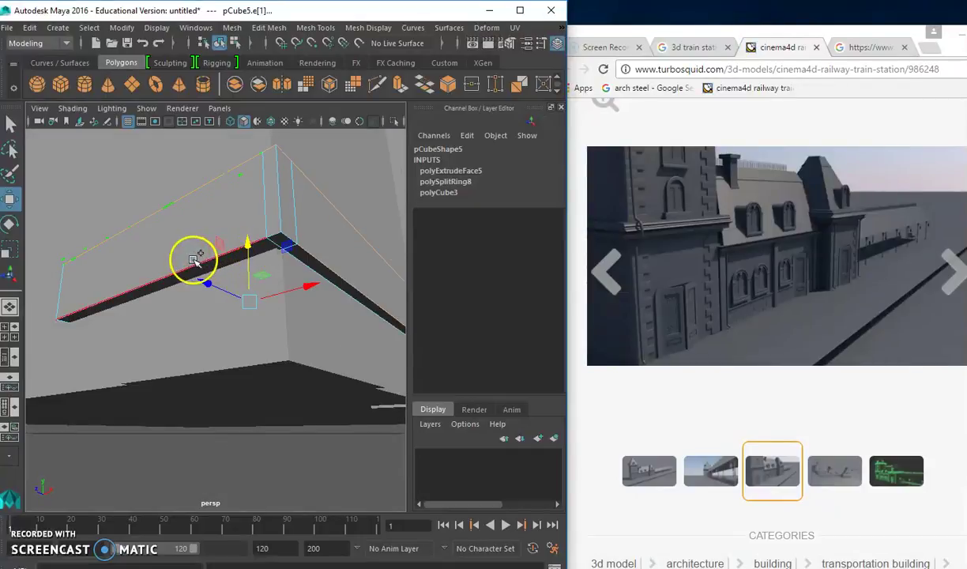
{"action": "mouse_move", "coordinate": [278, 234]}
{"action": "left_mouse_down", "text": "alt"}
{"action": "mouse_move", "coordinate": [254, 276]}
{"action": "mouse_move", "coordinate": [205, 325]}
{"action": "left_mouse_up", "text": "alt"}
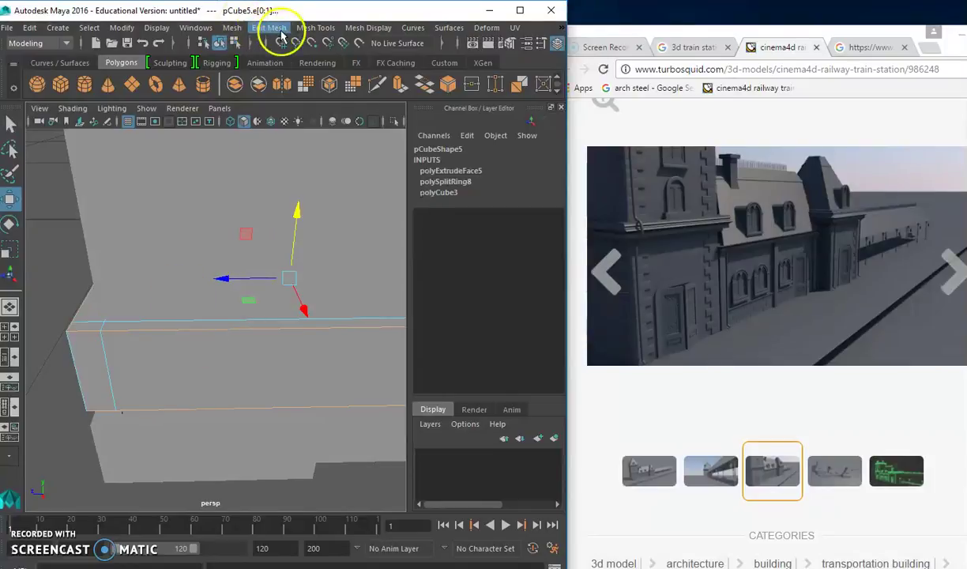
{"action": "left_click", "coordinate": [280, 32]}
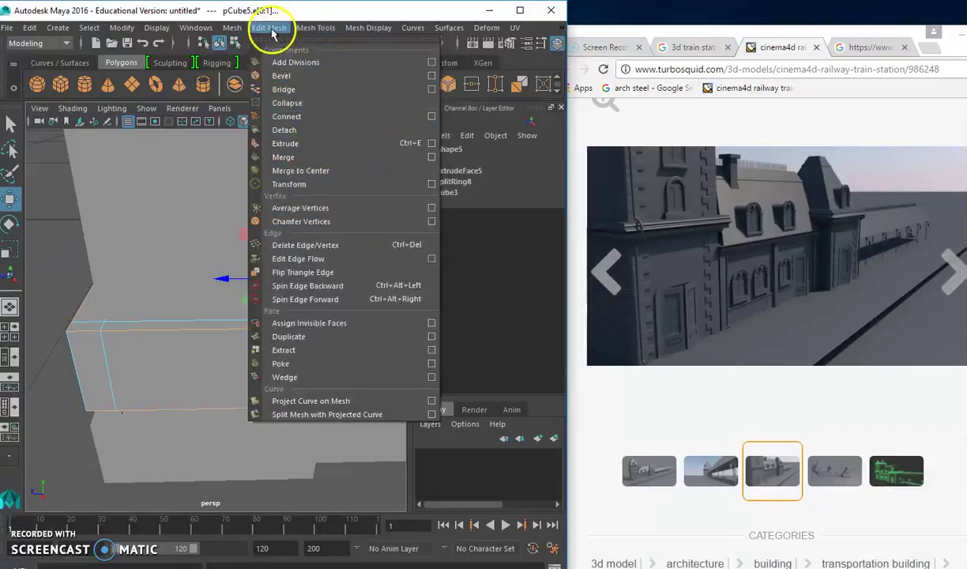
Step: Bevel the ledge's long edges with Fraction 0.5 and 3 segments
{"action": "left_click", "coordinate": [292, 79]}
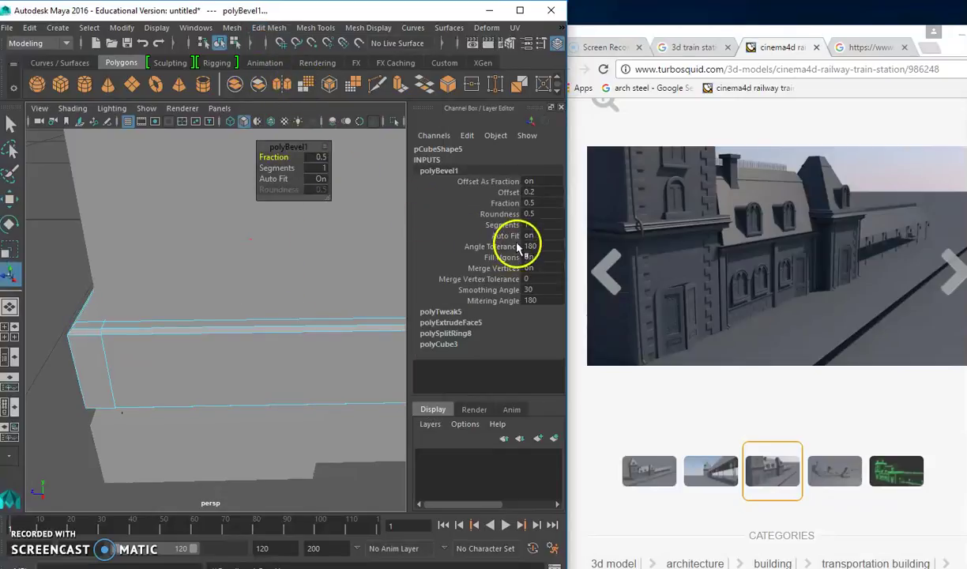
{"action": "left_click", "coordinate": [320, 168]}
{"action": "type", "text": "3"}
{"action": "key", "text": "Return"}
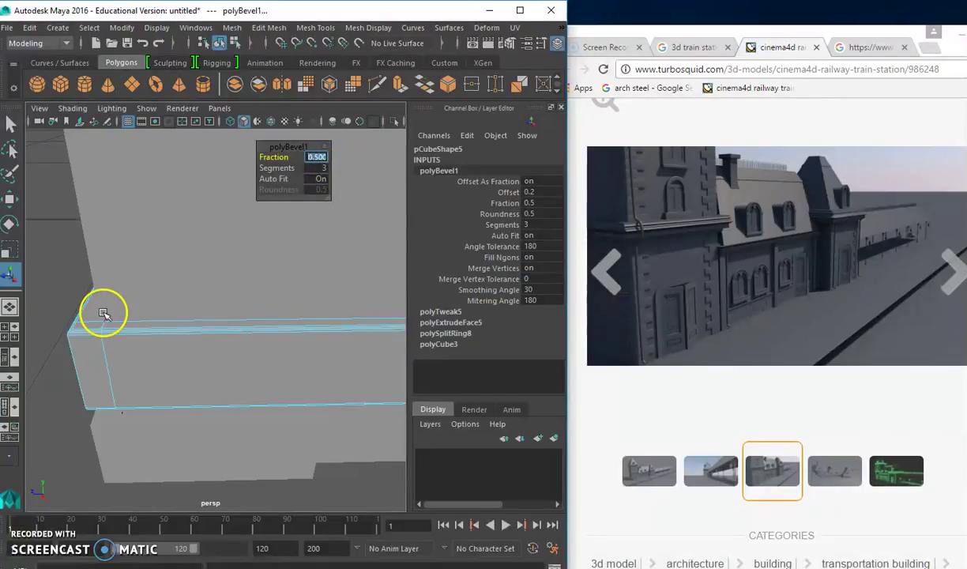
Step: Clear the selection and select the small base block pCube6 in object mode
{"action": "left_click", "coordinate": [60, 287]}
{"action": "mouse_move", "coordinate": [222, 382]}
{"action": "left_mouse_down", "text": "alt"}
{"action": "mouse_move", "coordinate": [246, 356]}
{"action": "mouse_move", "coordinate": [253, 289]}
{"action": "left_mouse_up", "text": "alt"}
{"action": "right_click_drag", "start_coordinate": [252, 218], "coordinate": [318, 190]}
{"action": "mouse_move", "coordinate": [281, 389]}
{"action": "left_mouse_down", "text": "alt"}
{"action": "mouse_move", "coordinate": [296, 443]}
{"action": "mouse_move", "coordinate": [298, 412]}
{"action": "mouse_move", "coordinate": [286, 393]}
{"action": "mouse_move", "coordinate": [287, 416]}
{"action": "mouse_move", "coordinate": [257, 389]}
{"action": "left_mouse_up", "text": "alt"}
{"action": "left_click", "coordinate": [258, 389]}
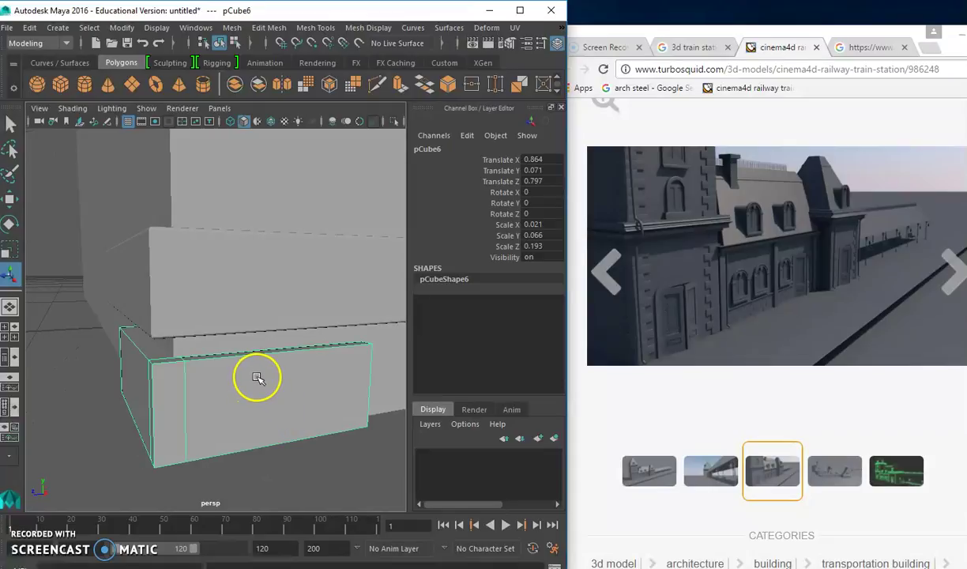
Step: Bevel two edges of the small base block pCube6 (Fraction 0.5, 1 segment)
{"action": "scroll", "coordinate": [257, 377], "scroll_direction": "down", "scroll_amount": 5}
{"action": "scroll", "coordinate": [259, 377], "scroll_direction": "up", "scroll_amount": 2}
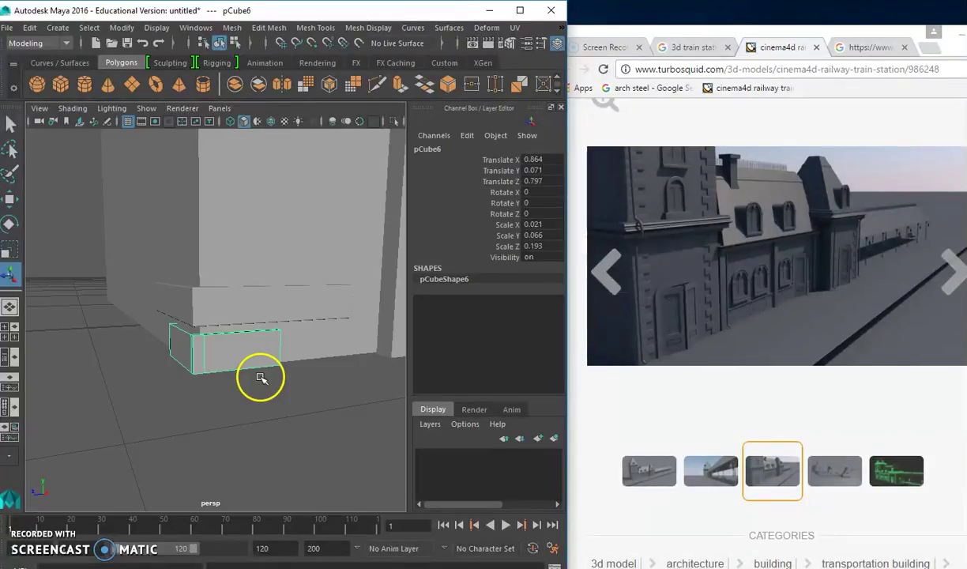
{"action": "scroll", "coordinate": [251, 351], "scroll_direction": "up", "scroll_amount": 3}
{"action": "scroll", "coordinate": [276, 351], "scroll_direction": "up", "scroll_amount": 3}
{"action": "right_click_drag", "start_coordinate": [270, 219], "coordinate": [280, 187]}
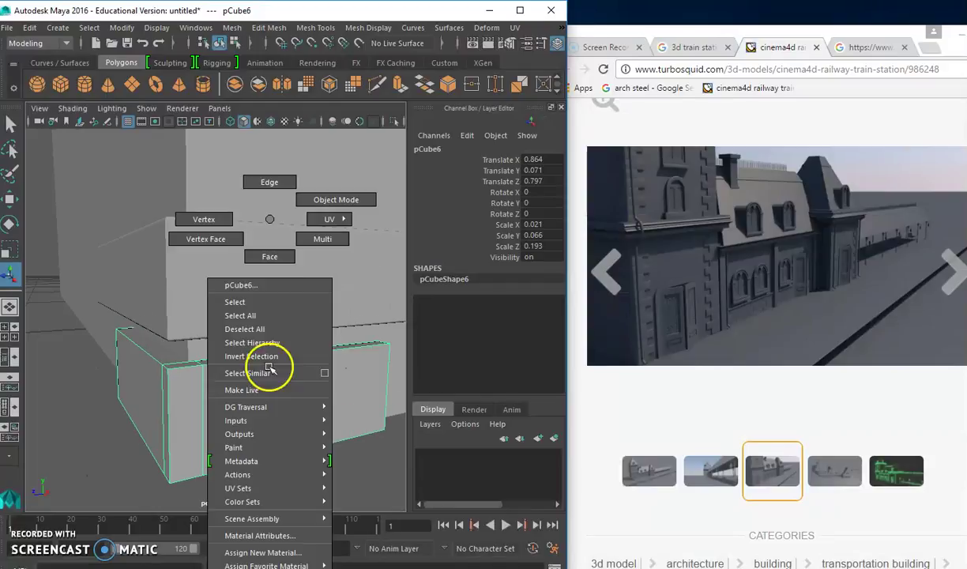
{"action": "left_click", "coordinate": [281, 356]}
{"action": "mouse_move", "coordinate": [281, 356]}
{"action": "left_mouse_down", "text": "alt"}
{"action": "mouse_move", "coordinate": [212, 382]}
{"action": "mouse_move", "coordinate": [216, 358]}
{"action": "mouse_move", "coordinate": [266, 350]}
{"action": "left_mouse_up", "text": "alt"}
{"action": "left_click", "coordinate": [184, 306]}
{"action": "left_click", "coordinate": [150, 296]}
{"action": "mouse_move", "coordinate": [192, 298]}
{"action": "left_mouse_down", "text": "alt"}
{"action": "mouse_move", "coordinate": [270, 291]}
{"action": "mouse_move", "coordinate": [328, 306]}
{"action": "mouse_move", "coordinate": [183, 380]}
{"action": "left_mouse_up", "text": "alt"}
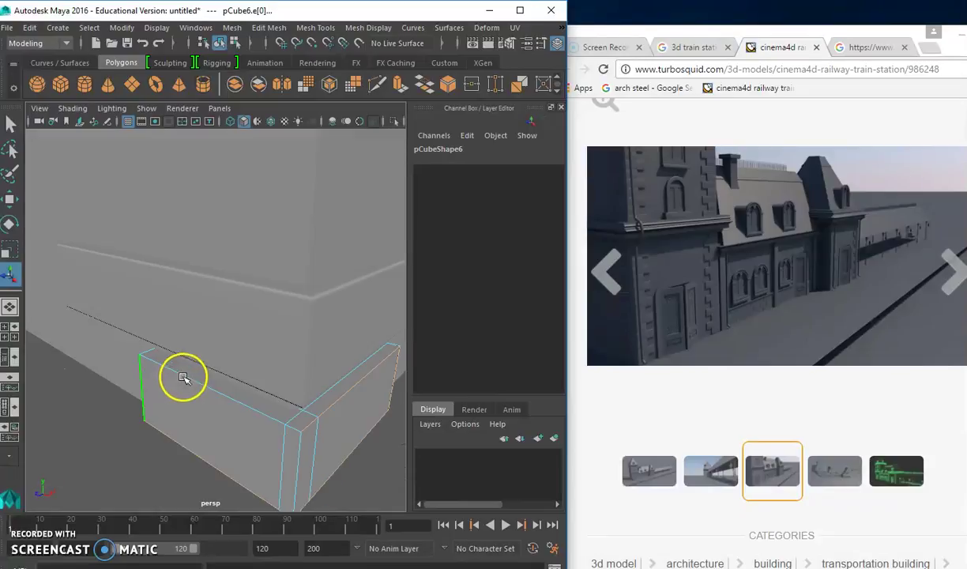
{"action": "left_click", "coordinate": [289, 432], "text": "shift"}
{"action": "mouse_move", "coordinate": [286, 442]}
{"action": "left_mouse_down", "text": "alt"}
{"action": "mouse_move", "coordinate": [266, 404]}
{"action": "mouse_move", "coordinate": [191, 413]}
{"action": "mouse_move", "coordinate": [181, 438]}
{"action": "mouse_move", "coordinate": [218, 445]}
{"action": "mouse_move", "coordinate": [229, 402]}
{"action": "mouse_move", "coordinate": [231, 437]}
{"action": "left_mouse_up", "text": "alt"}
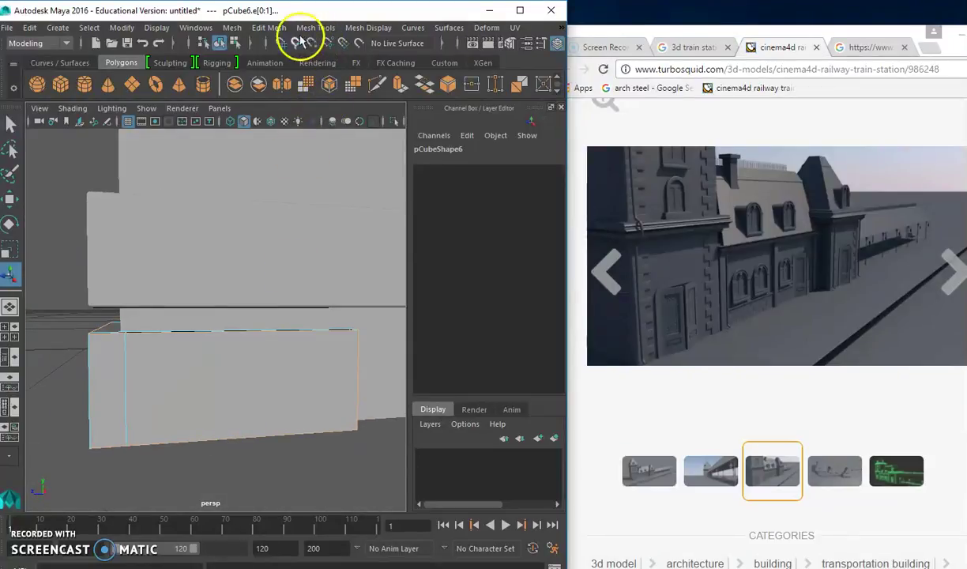
{"action": "left_click", "coordinate": [280, 32]}
{"action": "left_click", "coordinate": [283, 76]}
{"action": "mouse_move", "coordinate": [292, 329]}
{"action": "left_mouse_down", "text": "alt"}
{"action": "mouse_move", "coordinate": [314, 351]}
{"action": "mouse_move", "coordinate": [298, 282]}
{"action": "mouse_move", "coordinate": [298, 338]}
{"action": "left_mouse_up", "text": "alt"}
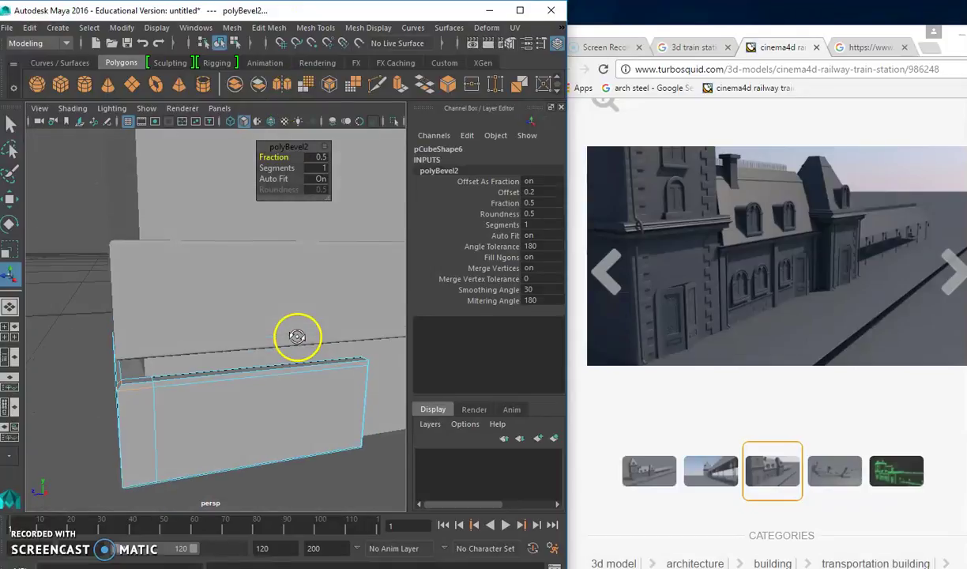
Step: Clear the selection and, back in object mode, select the long ledge block pCube5
{"action": "left_click", "coordinate": [52, 406]}
{"action": "left_click_drag", "start_coordinate": [77, 397], "coordinate": [77, 382], "text": "alt"}
{"action": "mouse_move", "coordinate": [185, 218]}
{"action": "right_mouse_down"}
{"action": "mouse_move", "coordinate": [216, 328]}
{"action": "mouse_move", "coordinate": [236, 222]}
{"action": "mouse_move", "coordinate": [286, 222]}
{"action": "mouse_move", "coordinate": [238, 350]}
{"action": "mouse_move", "coordinate": [303, 198]}
{"action": "right_mouse_up"}
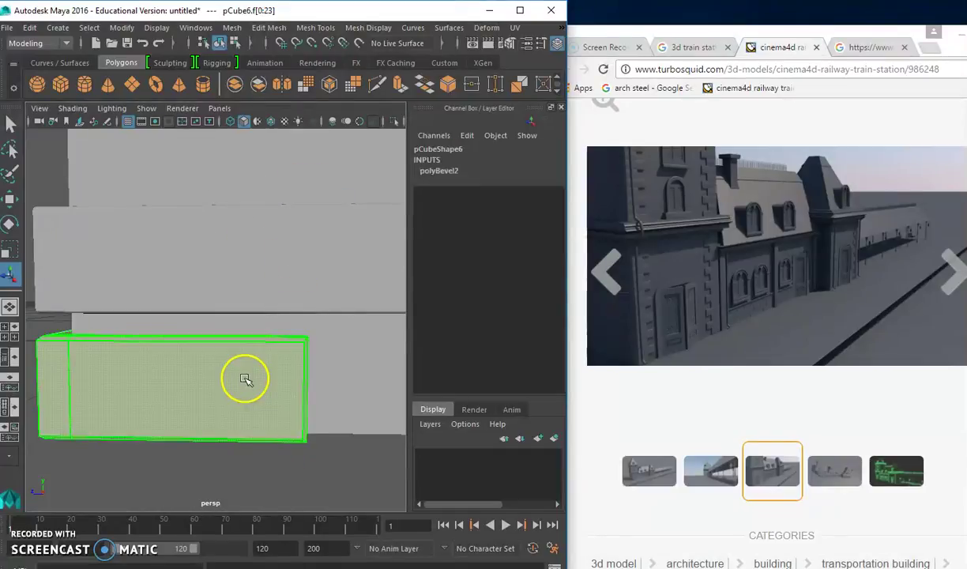
{"action": "left_click_drag", "start_coordinate": [245, 379], "coordinate": [263, 298], "text": "alt"}
{"action": "left_click", "coordinate": [244, 308]}
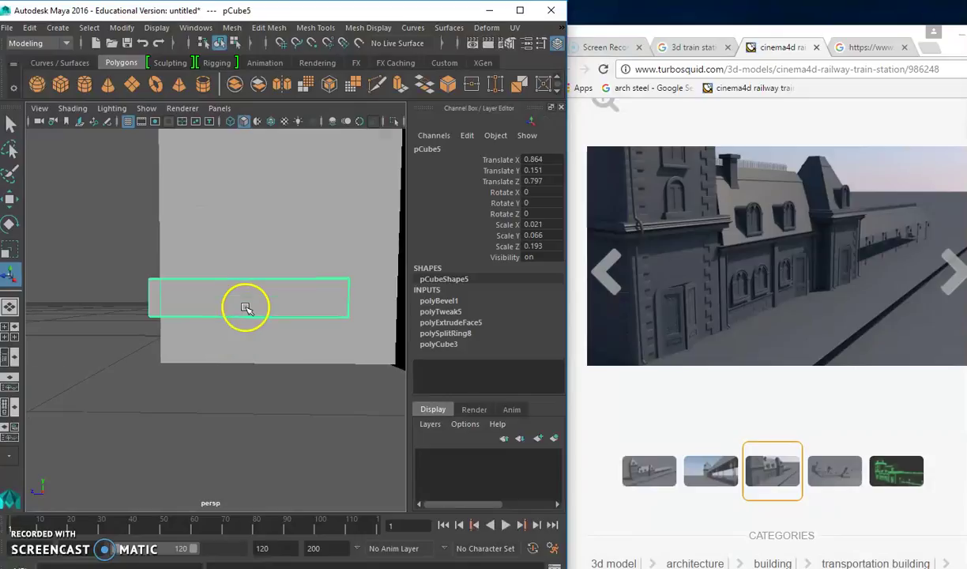
Step: Duplicate the ledge into pCube7, lower it, and pull its end vertices in to form a short brick
{"action": "left_click", "coordinate": [29, 28]}
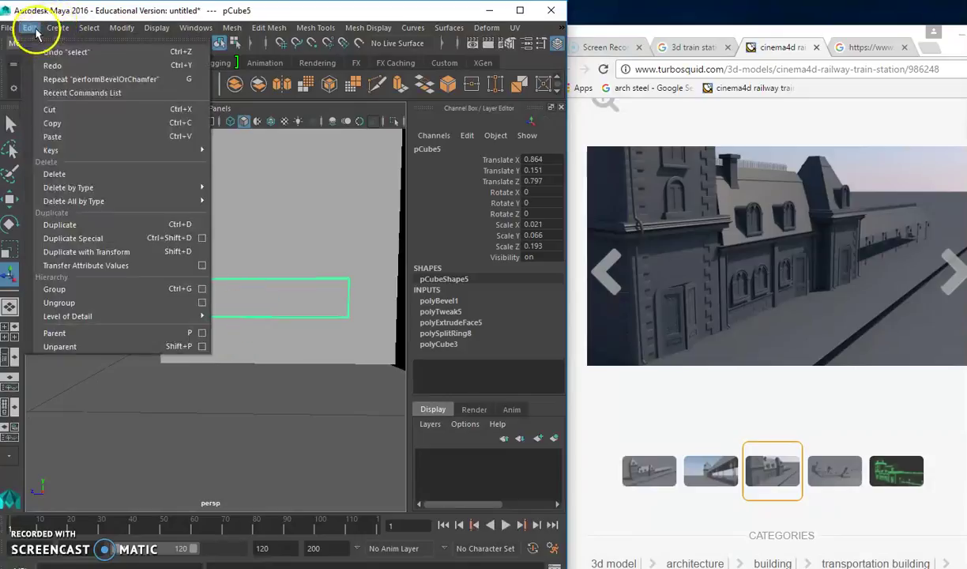
{"action": "left_click", "coordinate": [96, 234]}
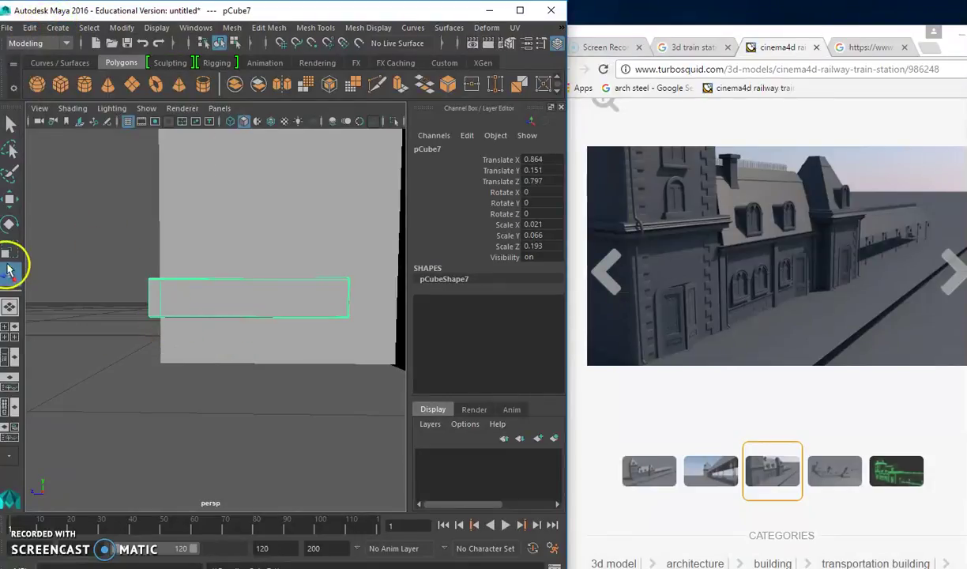
{"action": "left_click", "coordinate": [14, 202]}
{"action": "mouse_move", "coordinate": [192, 233]}
{"action": "left_mouse_down"}
{"action": "mouse_move", "coordinate": [194, 280]}
{"action": "mouse_move", "coordinate": [235, 339]}
{"action": "left_mouse_up"}
{"action": "right_click_drag", "start_coordinate": [234, 339], "coordinate": [188, 230]}
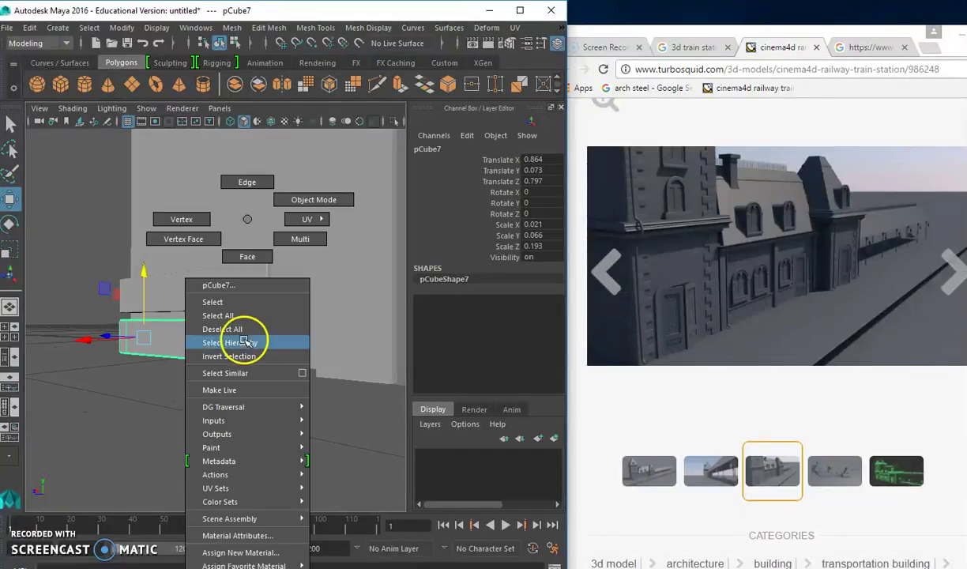
{"action": "left_click_drag", "start_coordinate": [190, 231], "coordinate": [314, 318], "text": "alt"}
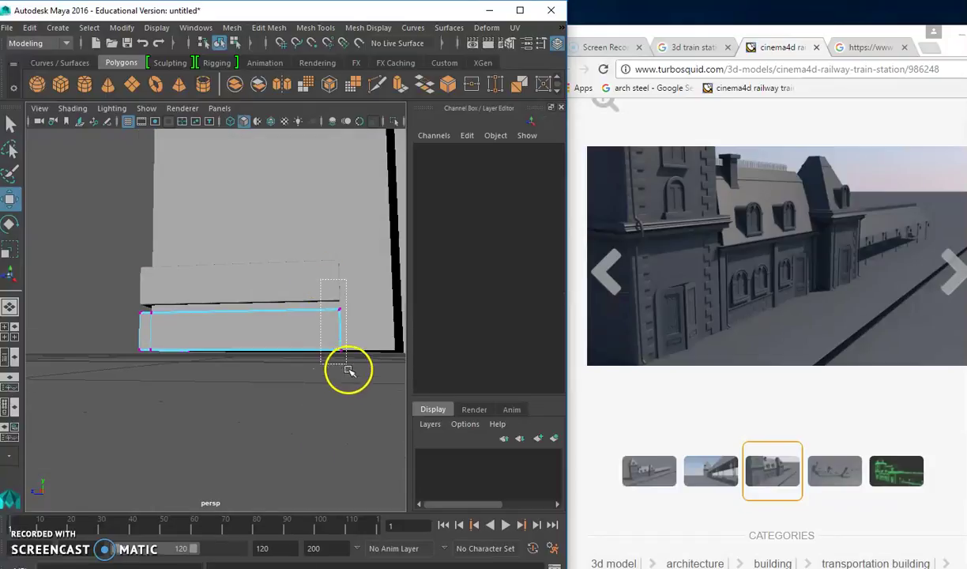
{"action": "left_click_drag", "start_coordinate": [348, 370], "coordinate": [345, 384]}
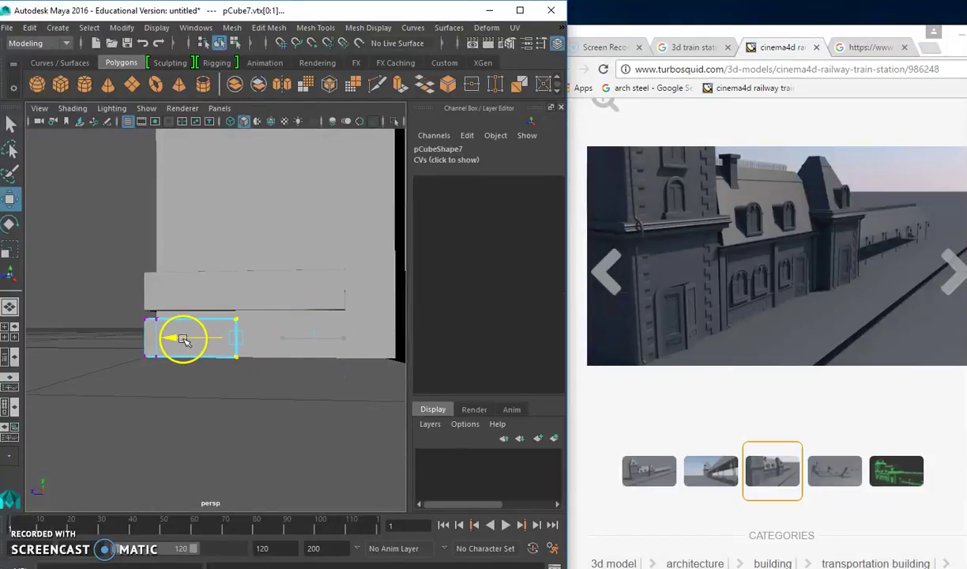
{"action": "mouse_move", "coordinate": [157, 342]}
{"action": "left_mouse_down", "text": "alt"}
{"action": "mouse_move", "coordinate": [197, 362]}
{"action": "mouse_move", "coordinate": [291, 354]}
{"action": "left_mouse_up", "text": "alt"}
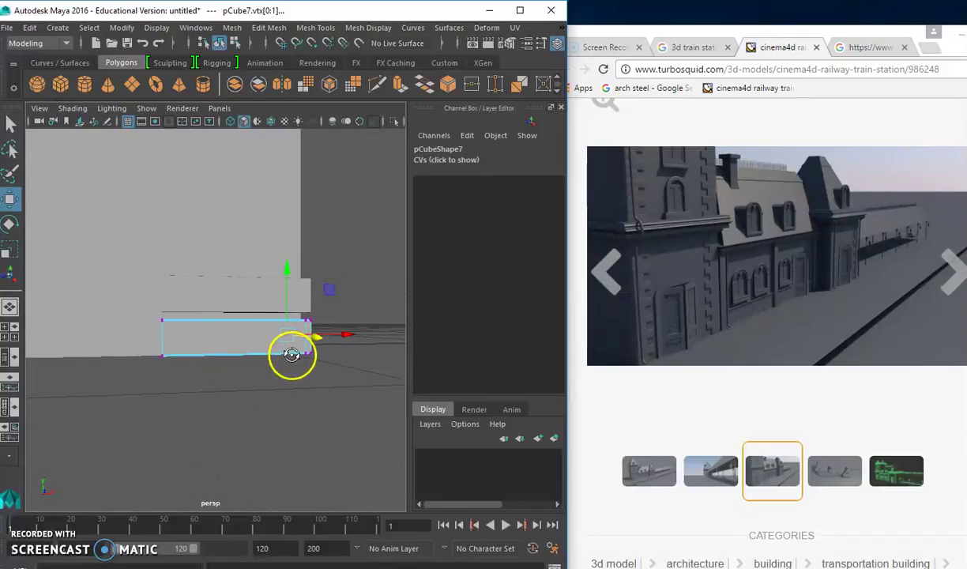
{"action": "mouse_move", "coordinate": [143, 307]}
{"action": "left_mouse_down"}
{"action": "mouse_move", "coordinate": [183, 404]}
{"action": "mouse_move", "coordinate": [181, 357]}
{"action": "left_mouse_up"}
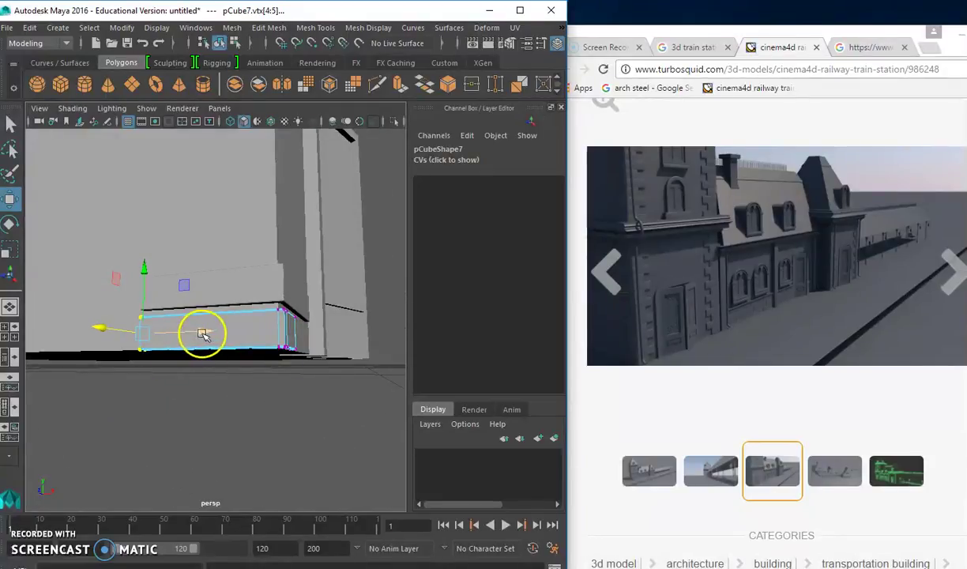
{"action": "mouse_move", "coordinate": [299, 336]}
{"action": "left_mouse_down", "text": "alt"}
{"action": "mouse_move", "coordinate": [181, 363]}
{"action": "mouse_move", "coordinate": [192, 362]}
{"action": "left_mouse_up", "text": "alt"}
Step: Lower the original ledge band slightly and shorten it by moving its right-end vertices left
{"action": "right_click_drag", "start_coordinate": [227, 342], "coordinate": [252, 259]}
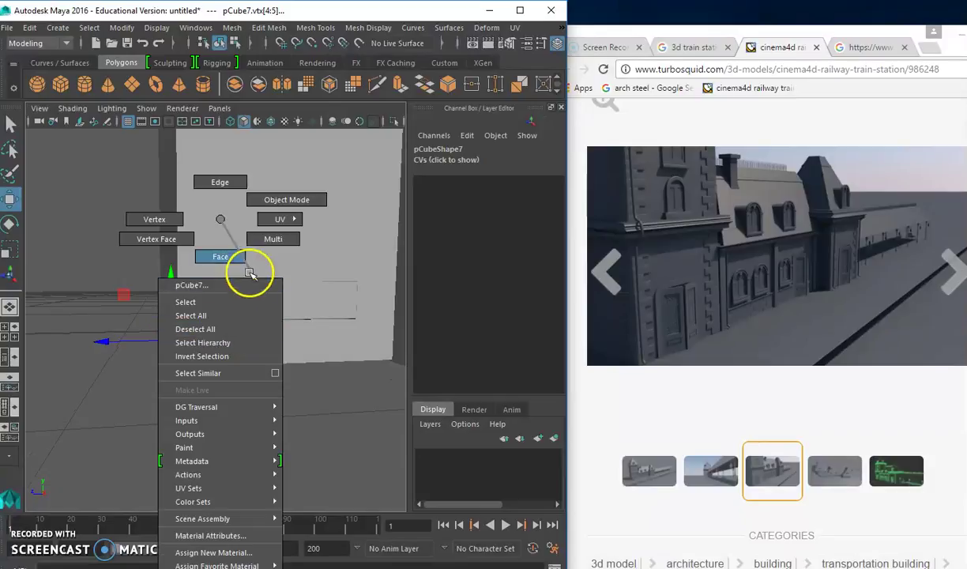
{"action": "left_click", "coordinate": [237, 301]}
{"action": "left_click_drag", "start_coordinate": [217, 252], "coordinate": [214, 244]}
{"action": "left_click", "coordinate": [250, 408]}
{"action": "mouse_move", "coordinate": [249, 408]}
{"action": "left_mouse_down", "text": "alt"}
{"action": "mouse_move", "coordinate": [218, 389]}
{"action": "mouse_move", "coordinate": [331, 317]}
{"action": "left_mouse_up", "text": "alt"}
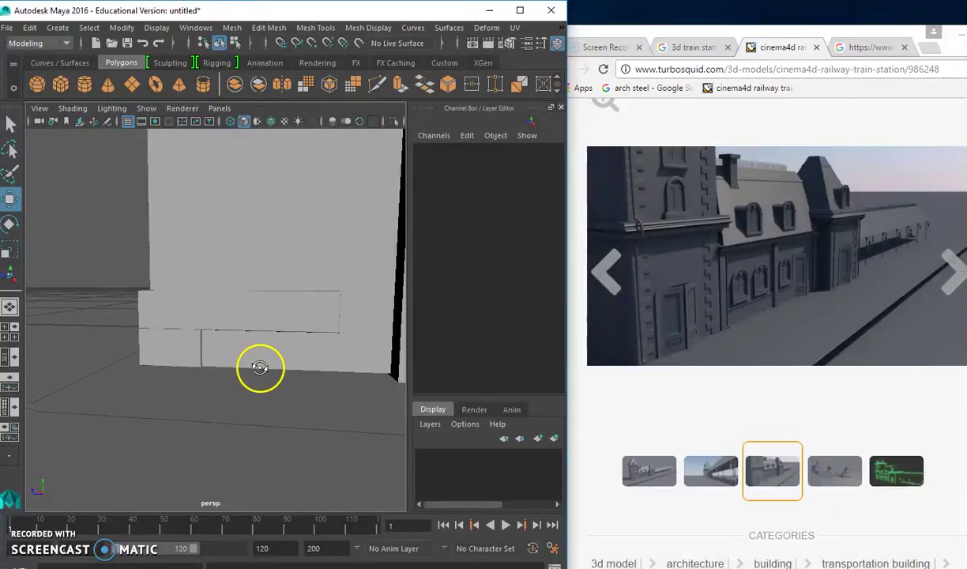
{"action": "left_click", "coordinate": [330, 317]}
{"action": "right_click_drag", "start_coordinate": [330, 317], "coordinate": [276, 221]}
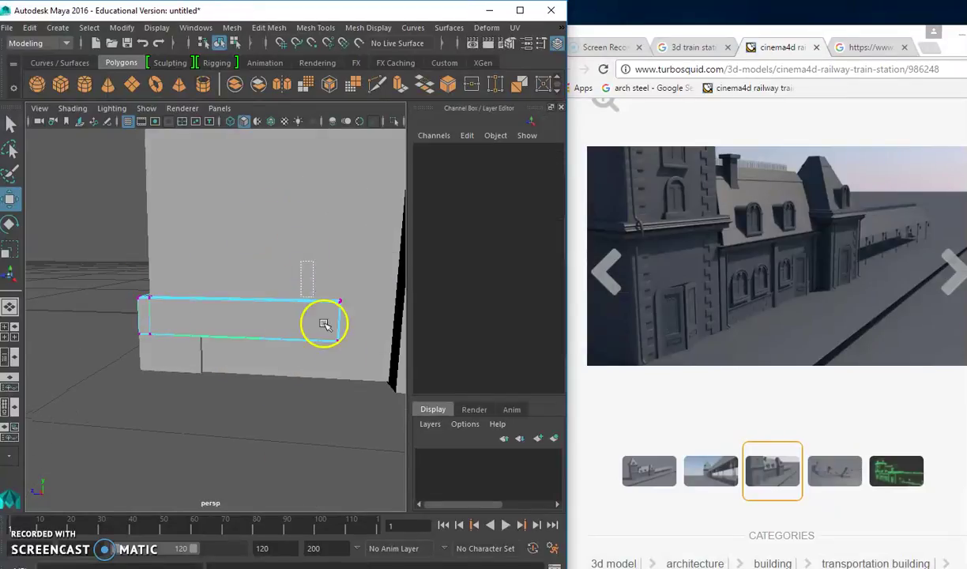
{"action": "left_click_drag", "start_coordinate": [324, 288], "coordinate": [382, 351]}
{"action": "mouse_move", "coordinate": [293, 320]}
{"action": "left_mouse_down"}
{"action": "mouse_move", "coordinate": [199, 328]}
{"action": "mouse_move", "coordinate": [191, 340]}
{"action": "left_mouse_up"}
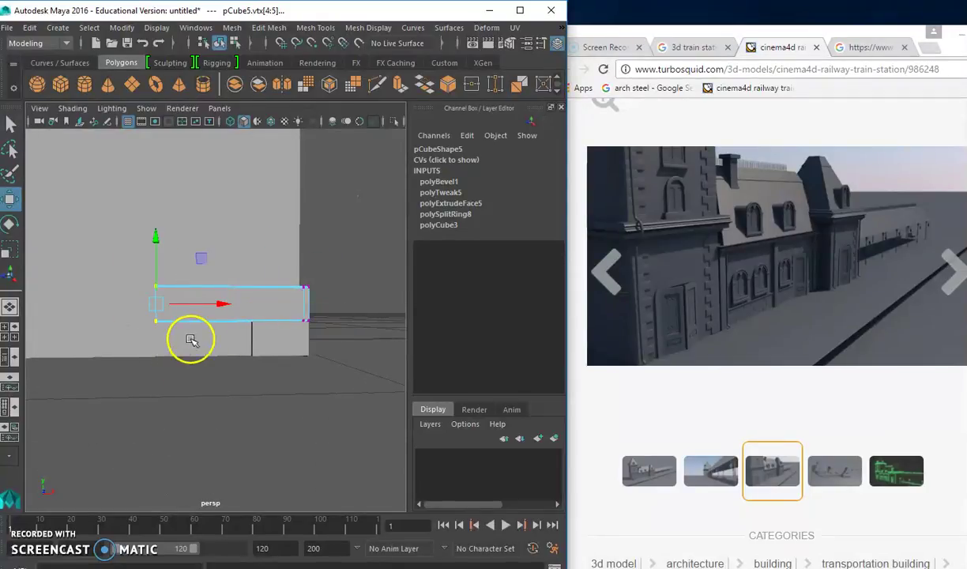
{"action": "mouse_move", "coordinate": [237, 305]}
{"action": "left_mouse_down", "text": "alt"}
{"action": "mouse_move", "coordinate": [237, 339]}
{"action": "mouse_move", "coordinate": [233, 328]}
{"action": "left_mouse_up", "text": "alt"}
{"action": "right_click_drag", "start_coordinate": [254, 223], "coordinate": [319, 202]}
{"action": "left_click_drag", "start_coordinate": [277, 269], "coordinate": [237, 297], "text": "alt"}
Step: Raise a brick copy above the first and stack a duplicated long block above the bricks
{"action": "left_click", "coordinate": [183, 350]}
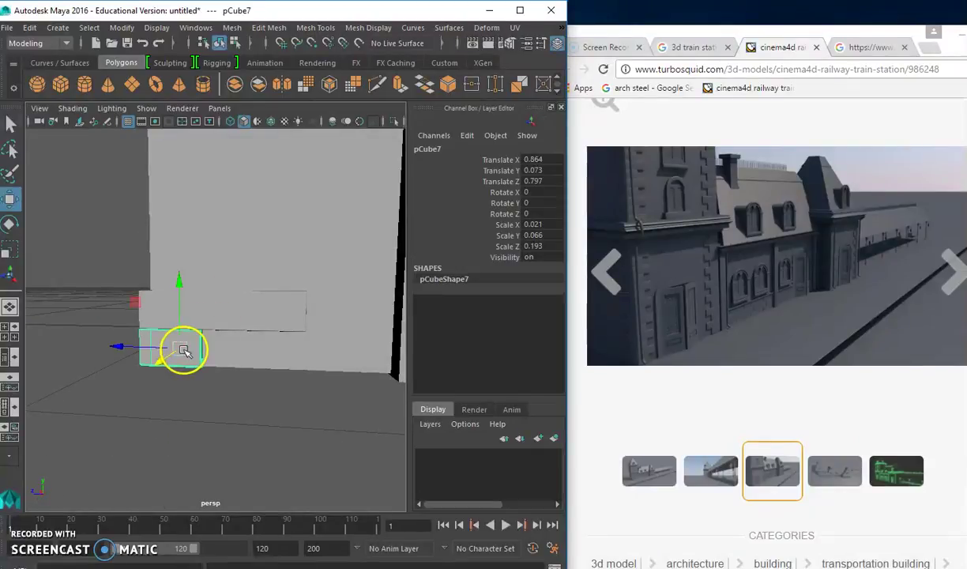
{"action": "left_click_drag", "start_coordinate": [181, 281], "coordinate": [180, 201]}
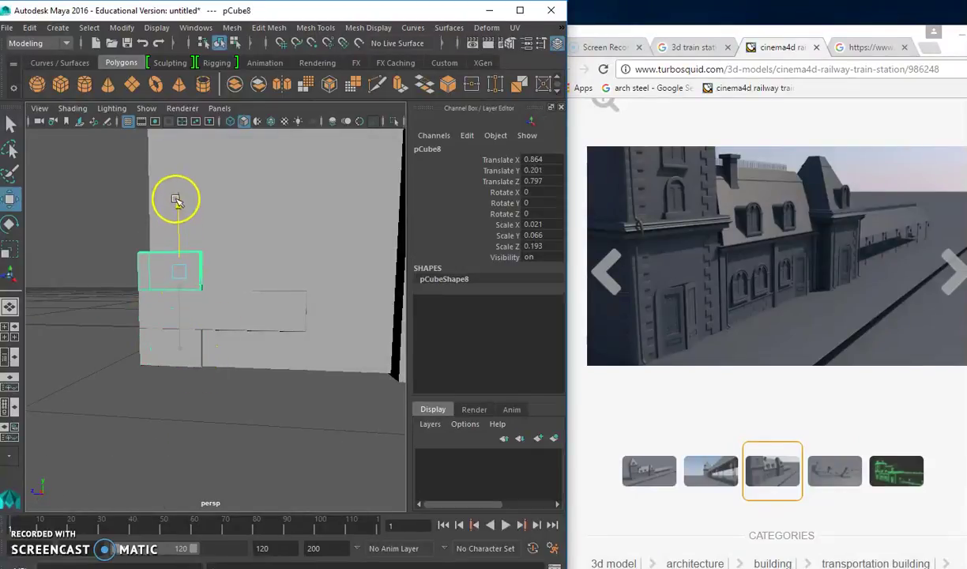
{"action": "left_click", "coordinate": [93, 312]}
{"action": "mouse_move", "coordinate": [93, 312]}
{"action": "left_mouse_down", "text": "alt"}
{"action": "mouse_move", "coordinate": [194, 349]}
{"action": "mouse_move", "coordinate": [287, 351]}
{"action": "mouse_move", "coordinate": [232, 341]}
{"action": "mouse_move", "coordinate": [196, 354]}
{"action": "left_mouse_up", "text": "alt"}
{"action": "left_click", "coordinate": [232, 341]}
{"action": "key", "text": "ctrl+d"}
{"action": "left_click_drag", "start_coordinate": [209, 259], "coordinate": [215, 199]}
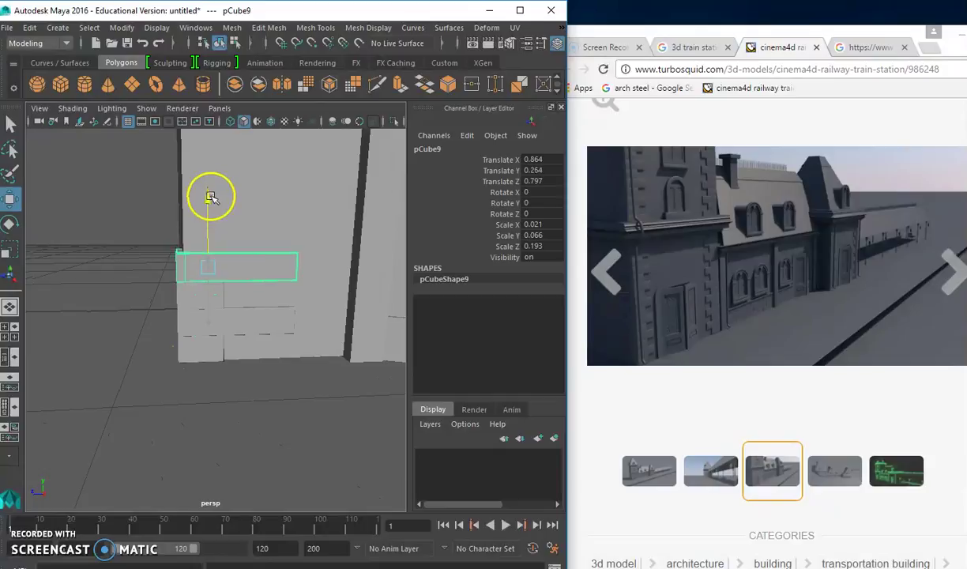
Step: Duplicate the selected bricks twice more, lifting each copy higher up the corner, up to pCube33 at Translate Y 1.301
{"action": "left_click", "coordinate": [210, 324], "text": "shift"}
{"action": "left_click", "coordinate": [195, 359], "text": "shift"}
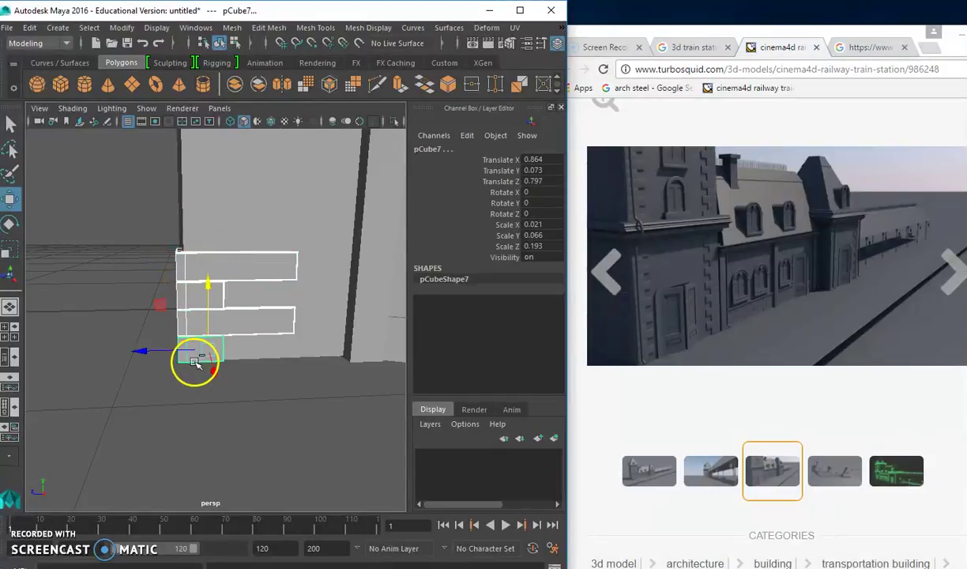
{"action": "left_click", "coordinate": [30, 27]}
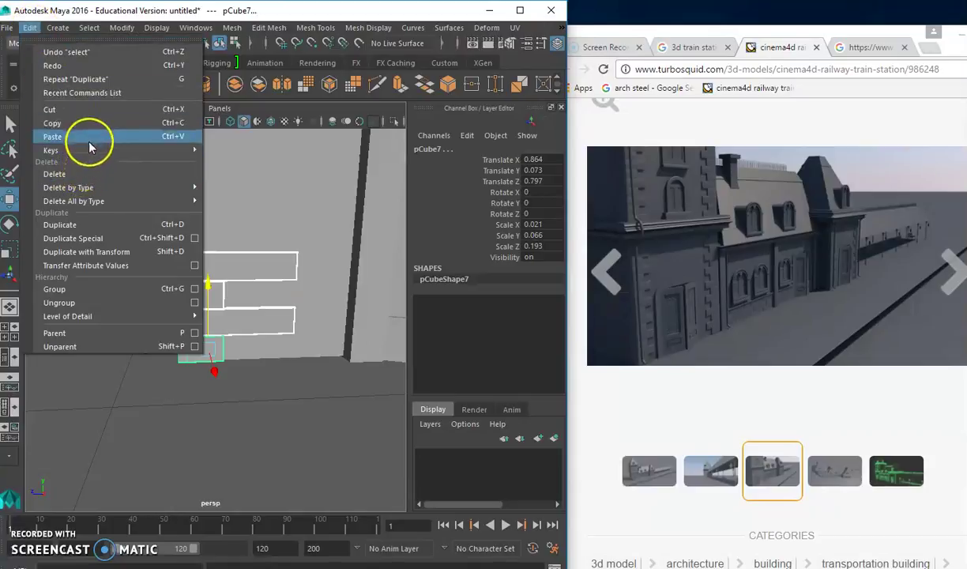
{"action": "left_click", "coordinate": [102, 253]}
{"action": "mouse_move", "coordinate": [103, 222]}
{"action": "left_mouse_down", "text": "alt"}
{"action": "mouse_move", "coordinate": [196, 319]}
{"action": "mouse_move", "coordinate": [189, 205]}
{"action": "left_mouse_up", "text": "alt"}
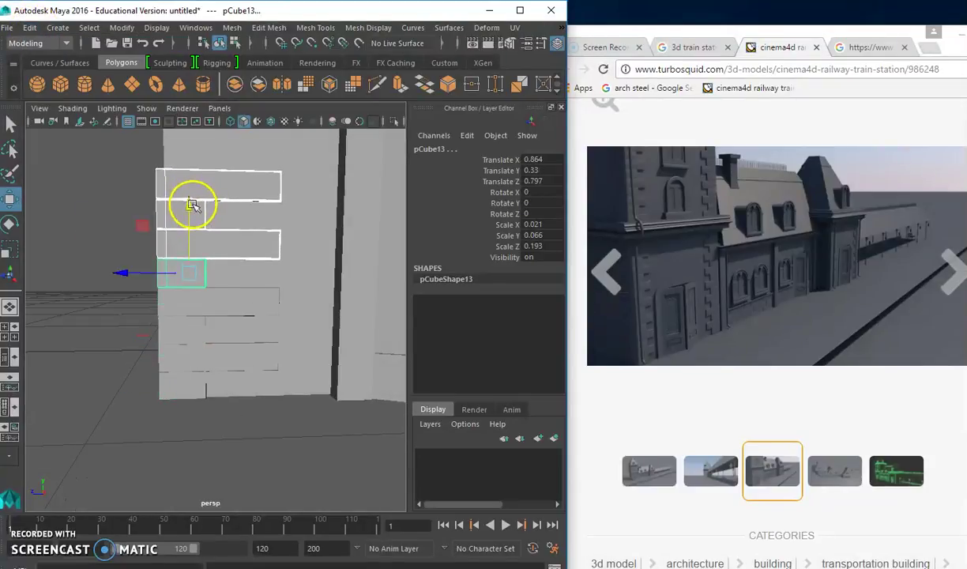
{"action": "scroll", "coordinate": [203, 239], "scroll_direction": "down", "scroll_amount": 3}
{"action": "mouse_move", "coordinate": [203, 239]}
{"action": "left_mouse_down", "text": "alt"}
{"action": "mouse_move", "coordinate": [205, 287]}
{"action": "mouse_move", "coordinate": [225, 296]}
{"action": "left_mouse_up", "text": "alt"}
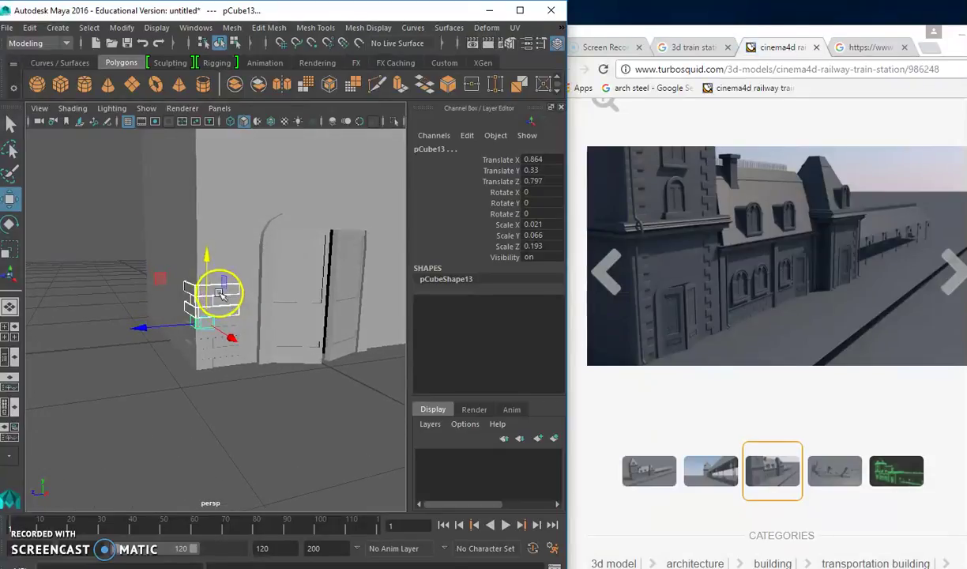
{"action": "left_click", "coordinate": [30, 28]}
{"action": "left_click", "coordinate": [79, 264]}
{"action": "mouse_move", "coordinate": [209, 271]}
{"action": "left_mouse_down"}
{"action": "mouse_move", "coordinate": [198, 168]}
{"action": "mouse_move", "coordinate": [201, 209]}
{"action": "left_mouse_up"}
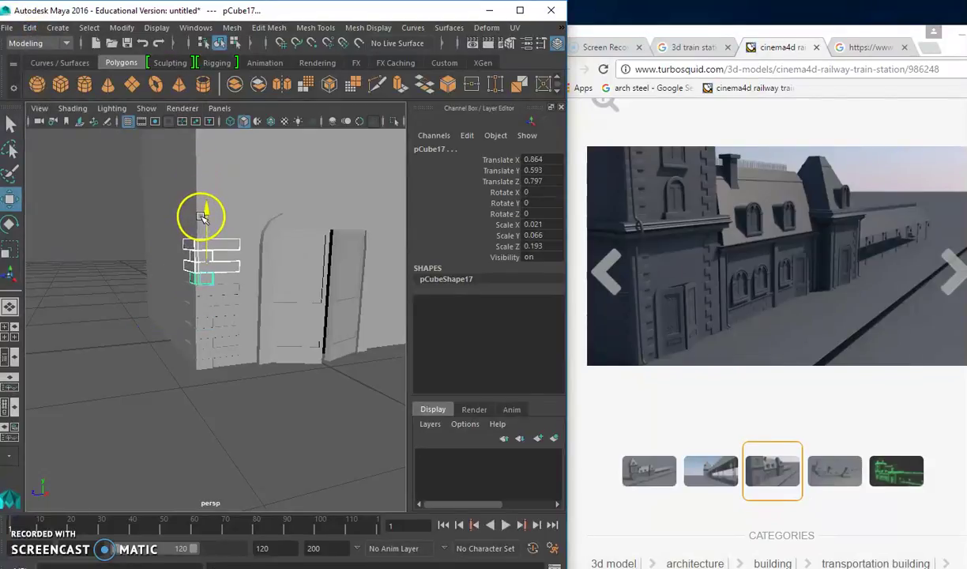
{"action": "scroll", "coordinate": [201, 221], "scroll_direction": "down", "scroll_amount": 3}
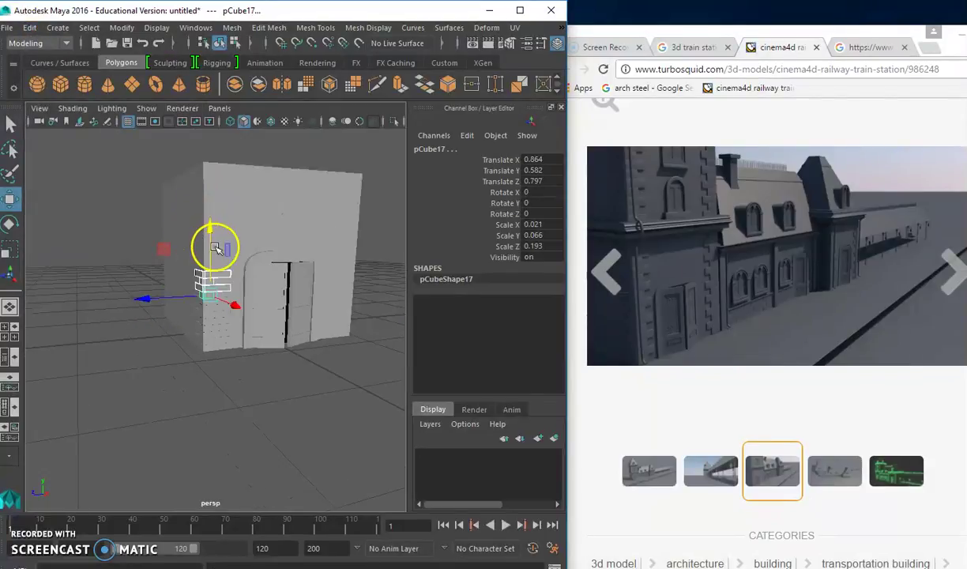
{"action": "mouse_move", "coordinate": [215, 235]}
{"action": "left_mouse_down"}
{"action": "mouse_move", "coordinate": [205, 183]}
{"action": "mouse_move", "coordinate": [184, 327]}
{"action": "mouse_move", "coordinate": [155, 143]}
{"action": "mouse_move", "coordinate": [172, 202]}
{"action": "mouse_move", "coordinate": [195, 205]}
{"action": "mouse_move", "coordinate": [203, 263]}
{"action": "mouse_move", "coordinate": [179, 140]}
{"action": "left_mouse_up"}
{"action": "scroll", "coordinate": [210, 214], "scroll_direction": "up", "scroll_amount": 3}
Step: Clear the selection and orbit around the building to check the finished brick column
{"action": "left_click", "coordinate": [242, 156]}
{"action": "mouse_move", "coordinate": [241, 155]}
{"action": "left_mouse_down", "text": "alt"}
{"action": "mouse_move", "coordinate": [219, 192]}
{"action": "mouse_move", "coordinate": [237, 177]}
{"action": "mouse_move", "coordinate": [201, 177]}
{"action": "mouse_move", "coordinate": [281, 261]}
{"action": "mouse_move", "coordinate": [221, 192]}
{"action": "mouse_move", "coordinate": [382, 341]}
{"action": "mouse_move", "coordinate": [254, 322]}
{"action": "left_mouse_up", "text": "alt"}
{"action": "left_click", "coordinate": [187, 187]}
{"action": "left_click", "coordinate": [190, 187]}
{"action": "mouse_move", "coordinate": [310, 296]}
{"action": "left_mouse_down", "text": "alt"}
{"action": "mouse_move", "coordinate": [298, 270]}
{"action": "mouse_move", "coordinate": [168, 286]}
{"action": "mouse_move", "coordinate": [184, 173]}
{"action": "left_mouse_up", "text": "alt"}
{"action": "left_click", "coordinate": [184, 108]}
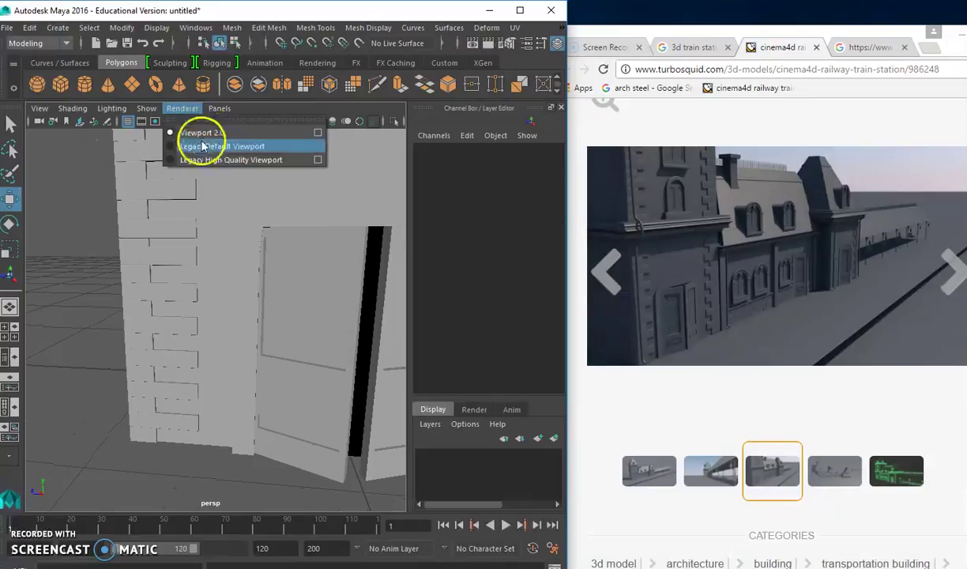
Step: Switch the viewport renderer to Legacy Default Viewport
{"action": "left_click", "coordinate": [215, 146]}
{"action": "mouse_move", "coordinate": [200, 250]}
{"action": "left_mouse_down", "text": "alt"}
{"action": "mouse_move", "coordinate": [270, 324]}
{"action": "mouse_move", "coordinate": [288, 336]}
{"action": "mouse_move", "coordinate": [302, 329]}
{"action": "mouse_move", "coordinate": [237, 324]}
{"action": "mouse_move", "coordinate": [181, 237]}
{"action": "mouse_move", "coordinate": [168, 187]}
{"action": "left_mouse_up", "text": "alt"}
{"action": "left_click", "coordinate": [169, 186]}
{"action": "left_click", "coordinate": [184, 195]}
{"action": "key", "text": "Caps_Lock"}
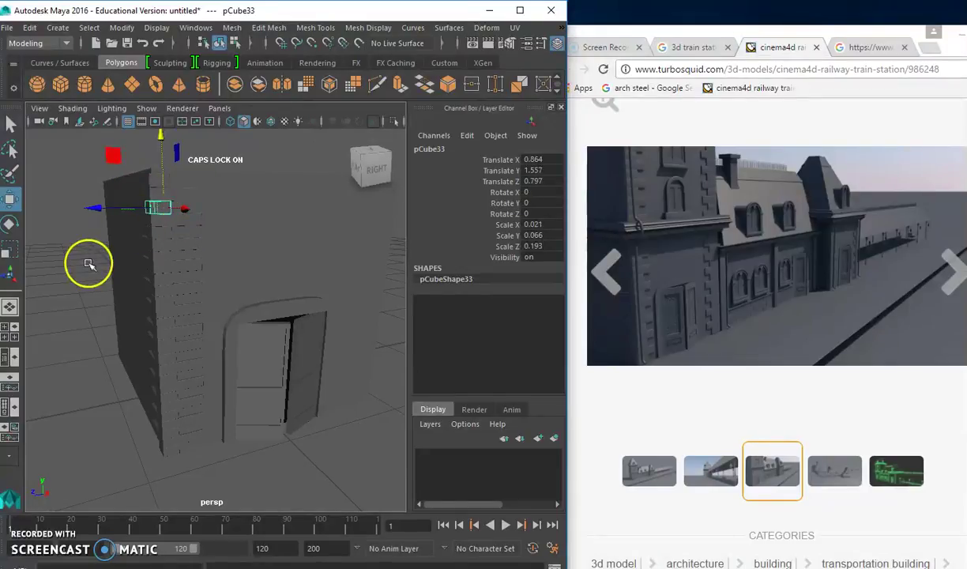
{"action": "left_click", "coordinate": [87, 264]}
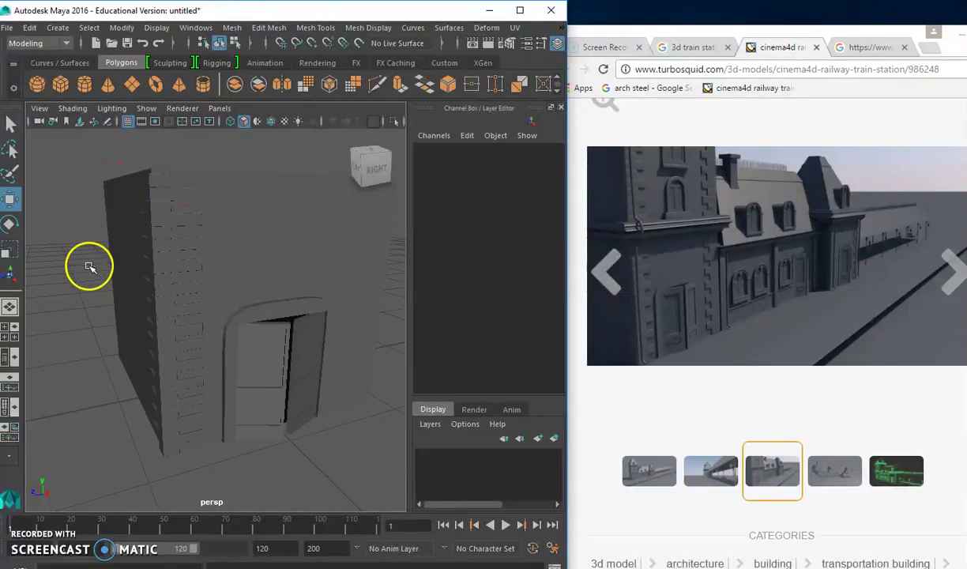
{"action": "left_click", "coordinate": [177, 184]}
{"action": "left_click_drag", "start_coordinate": [173, 190], "coordinate": [183, 242], "text": "alt"}
Step: Select the top brick of the corner column and Shift-add the bricks below it
{"action": "left_click", "coordinate": [169, 224]}
{"action": "scroll", "coordinate": [180, 225], "scroll_direction": "up", "scroll_amount": 3}
{"action": "left_click", "coordinate": [162, 170], "text": "shift"}
{"action": "left_click", "coordinate": [158, 192], "text": "shift"}
{"action": "left_click", "coordinate": [150, 214], "text": "shift"}
{"action": "left_click", "coordinate": [145, 236], "text": "shift"}
{"action": "left_click", "coordinate": [148, 258], "text": "shift"}
{"action": "left_click", "coordinate": [147, 283], "text": "shift"}
{"action": "left_click", "coordinate": [142, 304], "text": "shift"}
{"action": "left_click", "coordinate": [145, 327], "text": "shift"}
{"action": "mouse_move", "coordinate": [159, 342]}
{"action": "left_mouse_down", "text": "alt"}
{"action": "mouse_move", "coordinate": [183, 328]}
{"action": "mouse_move", "coordinate": [188, 307]}
{"action": "left_mouse_up", "text": "alt"}
{"action": "left_click", "coordinate": [147, 324], "text": "shift"}
{"action": "left_click", "coordinate": [170, 342], "text": "shift"}
Step: Add the remaining lower and bottom bricks so the entire corner column is selected
{"action": "left_click_drag", "start_coordinate": [170, 342], "coordinate": [215, 250], "text": "alt"}
{"action": "left_click", "coordinate": [162, 263], "text": "shift"}
{"action": "left_click", "coordinate": [168, 296], "text": "shift"}
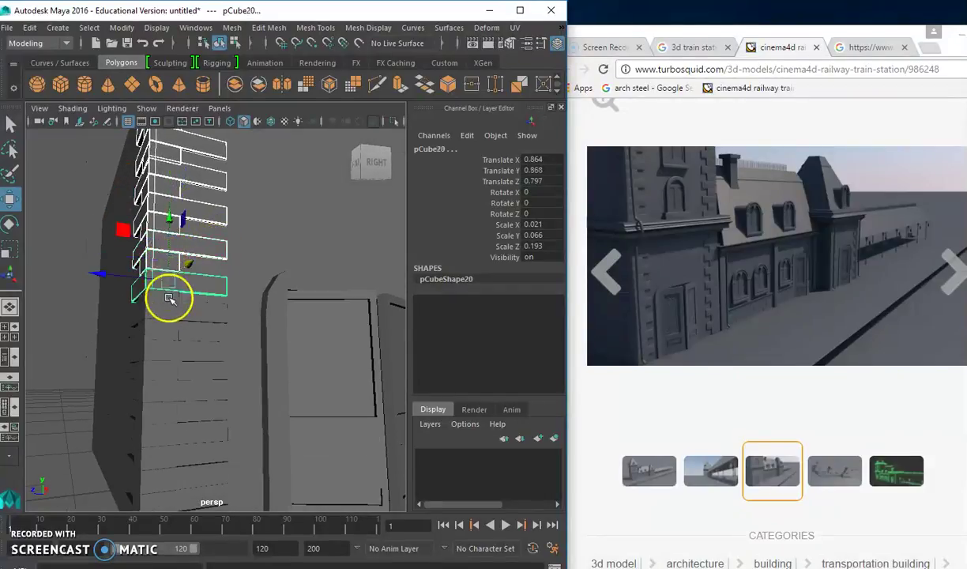
{"action": "left_click", "coordinate": [173, 304], "text": "shift"}
{"action": "left_click", "coordinate": [196, 320], "text": "shift"}
{"action": "left_click", "coordinate": [175, 334], "text": "shift"}
{"action": "left_click", "coordinate": [179, 365], "text": "shift"}
{"action": "left_click", "coordinate": [168, 369], "text": "shift"}
{"action": "left_click_drag", "start_coordinate": [168, 370], "coordinate": [168, 301], "text": "alt"}
{"action": "left_click", "coordinate": [189, 304], "text": "shift"}
{"action": "left_click", "coordinate": [166, 324], "text": "shift"}
{"action": "left_click", "coordinate": [168, 348], "text": "shift"}
{"action": "left_click", "coordinate": [146, 369], "text": "shift"}
{"action": "left_click", "coordinate": [150, 382], "text": "shift"}
{"action": "left_click", "coordinate": [148, 411], "text": "shift"}
{"action": "left_click", "coordinate": [147, 442], "text": "shift"}
{"action": "scroll", "coordinate": [158, 419], "scroll_direction": "down", "scroll_amount": 3}
{"action": "mouse_move", "coordinate": [169, 399]}
{"action": "left_mouse_down", "text": "alt"}
{"action": "mouse_move", "coordinate": [162, 426]}
{"action": "mouse_move", "coordinate": [179, 401]}
{"action": "left_mouse_up", "text": "alt"}
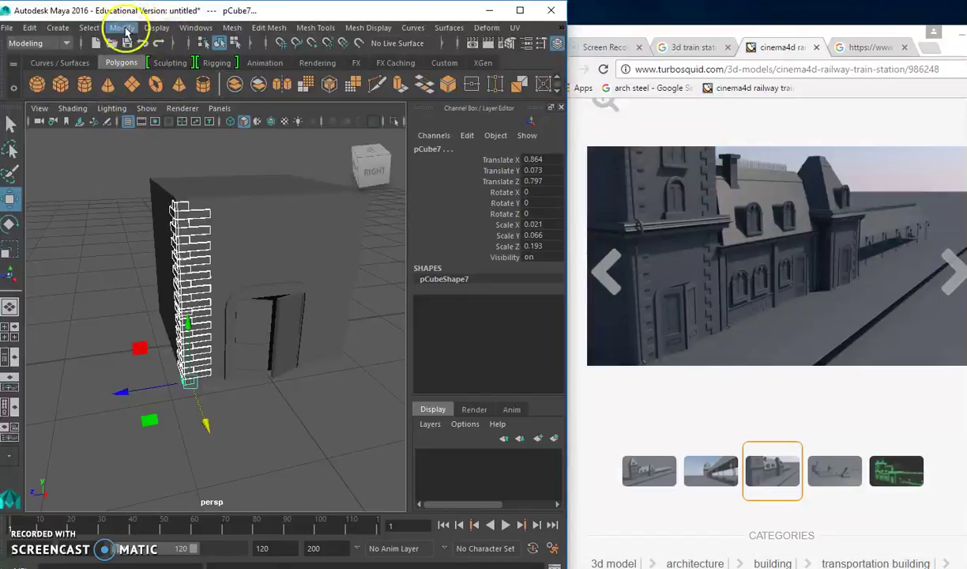
{"action": "left_click", "coordinate": [122, 29]}
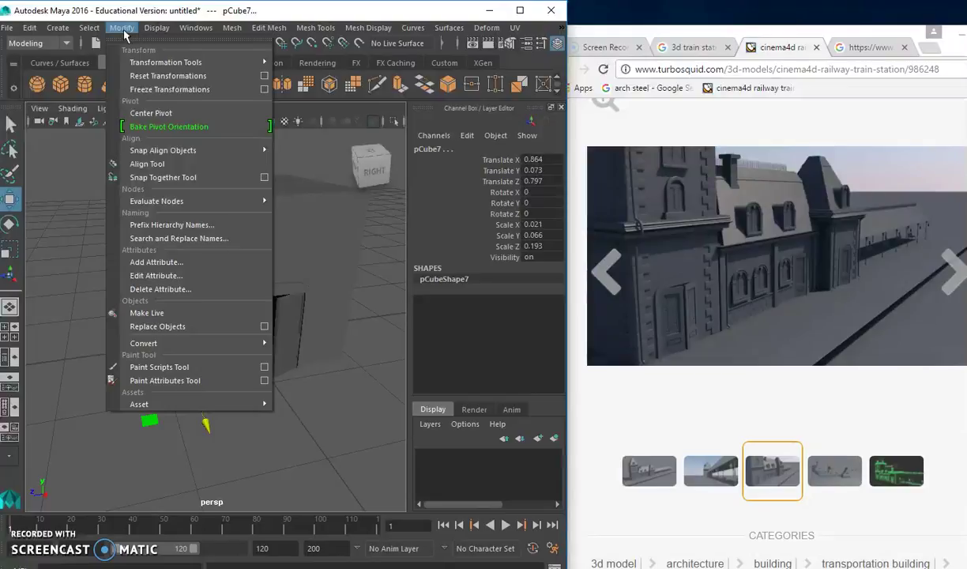
{"action": "left_click", "coordinate": [306, 11]}
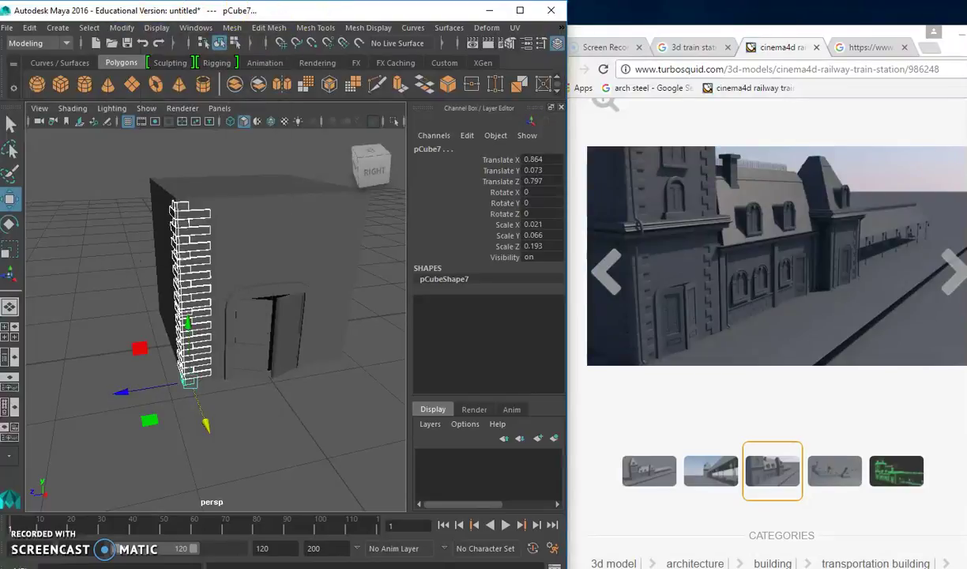
Step: Launch Notepad from Start search, write 'Press Control G to group the bricks!!!', then minimise it
{"action": "key", "text": "super"}
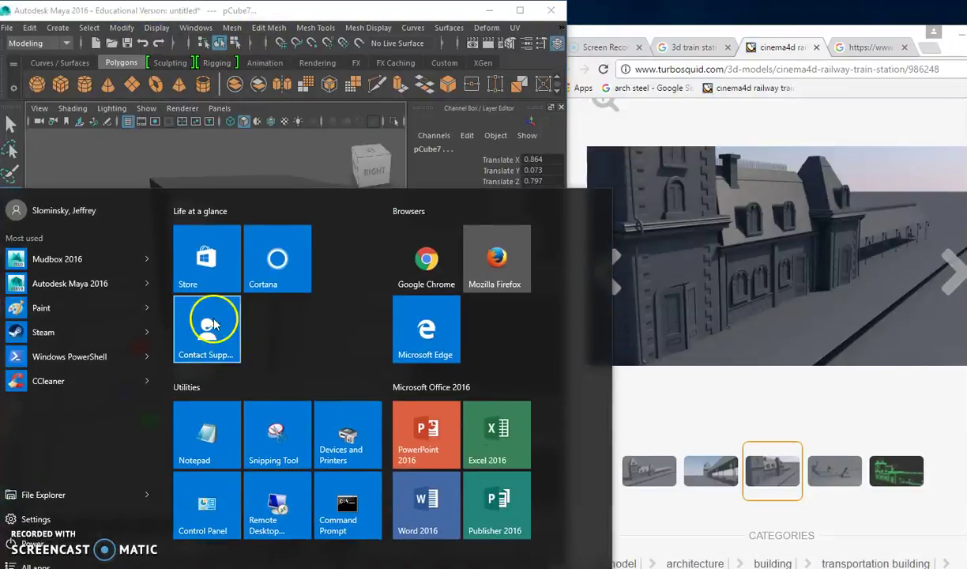
{"action": "left_click", "coordinate": [260, 276]}
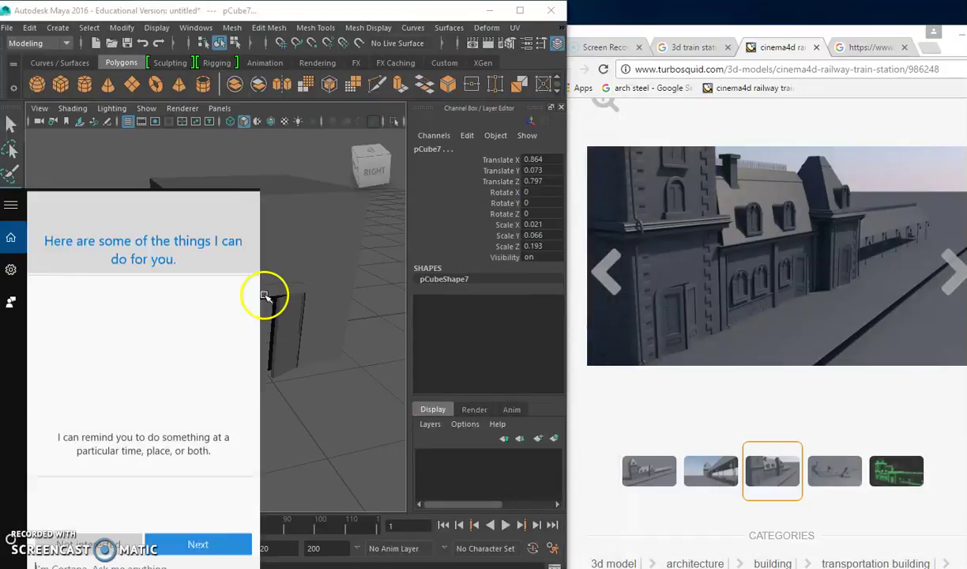
{"action": "type", "text": "notd"}
{"action": "key", "text": "Return"}
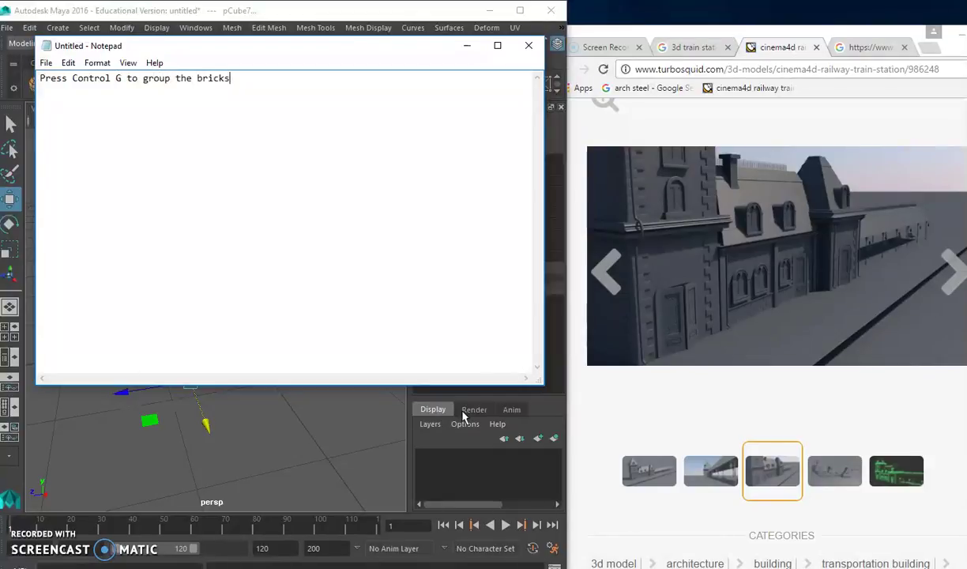
{"action": "left_click", "coordinate": [467, 45]}
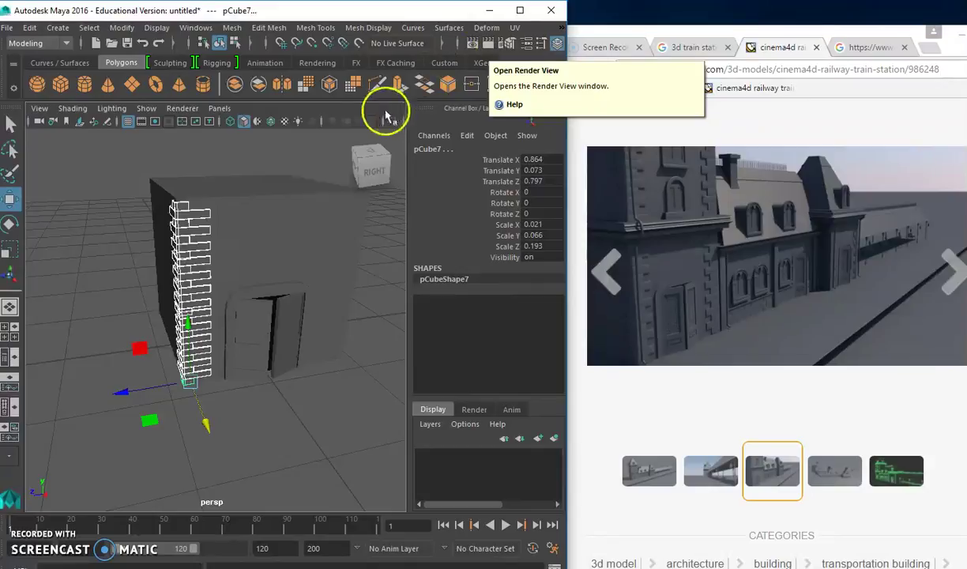
Step: Group the selected bricks with Ctrl+G and centre the group's pivot on the column
{"action": "key", "text": "ctrl+g"}
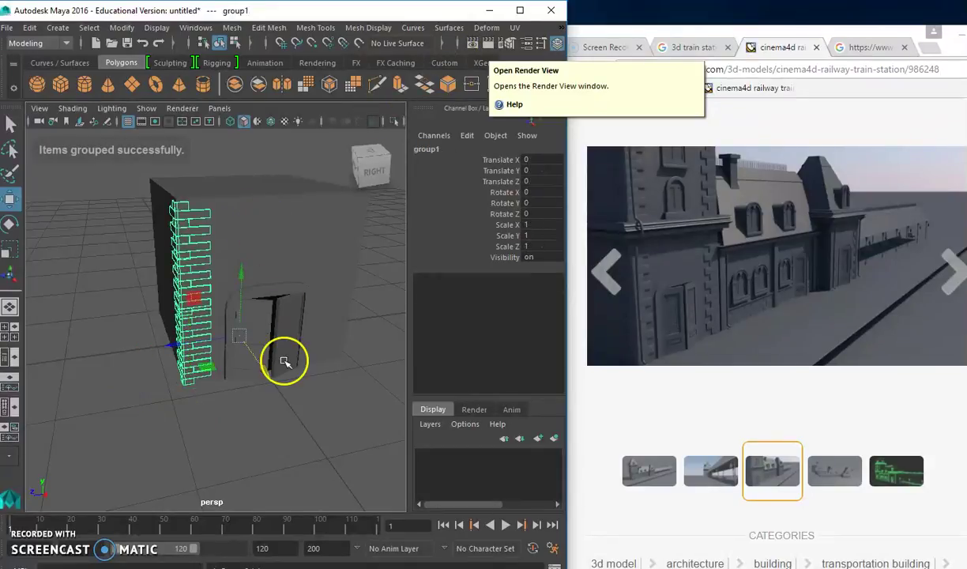
{"action": "left_click_drag", "start_coordinate": [280, 371], "coordinate": [271, 392], "text": "alt"}
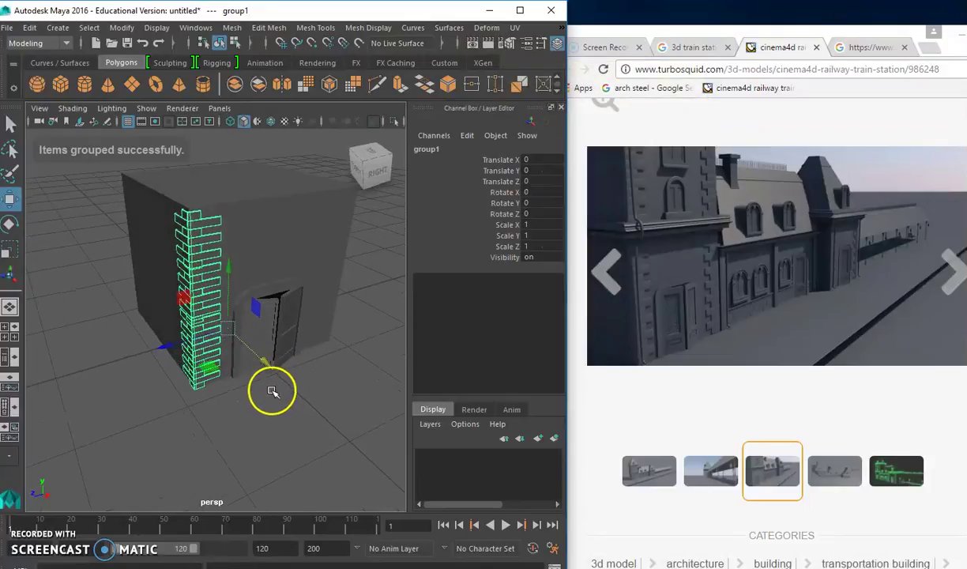
{"action": "left_click", "coordinate": [195, 28]}
{"action": "mouse_move", "coordinate": [163, 150]}
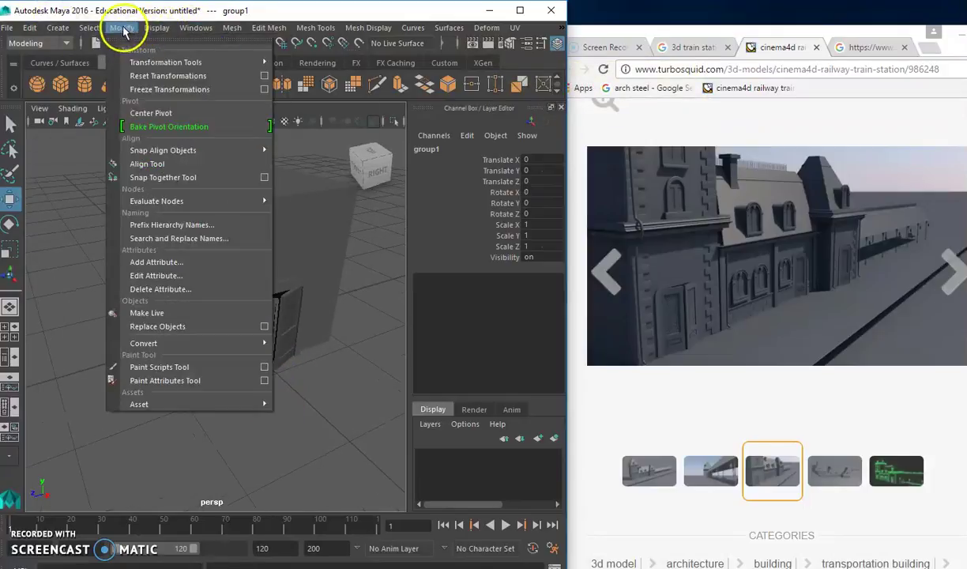
{"action": "left_click", "coordinate": [183, 118]}
{"action": "left_click_drag", "start_coordinate": [248, 356], "coordinate": [244, 324], "text": "alt"}
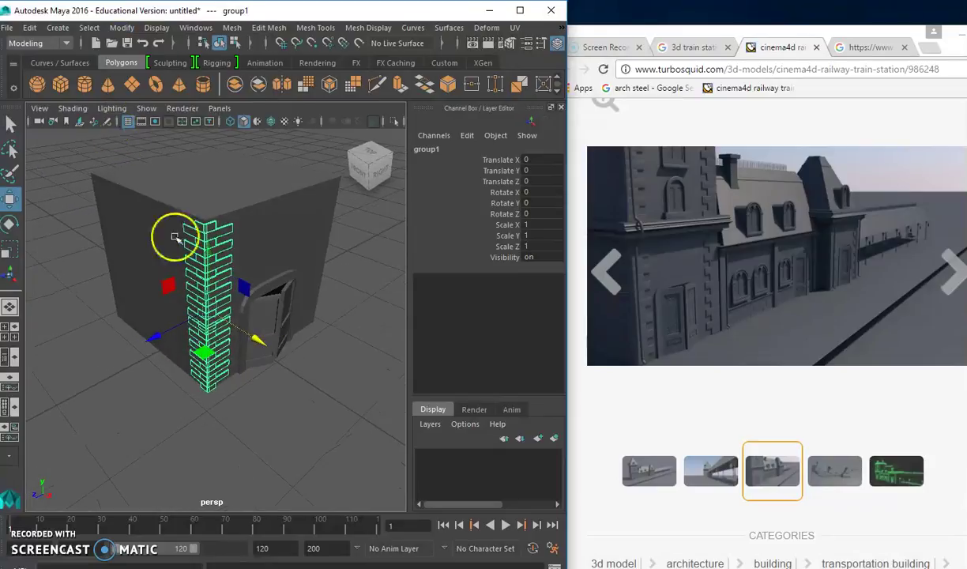
Step: Duplicate the brick column group to create group2
{"action": "left_click", "coordinate": [29, 27]}
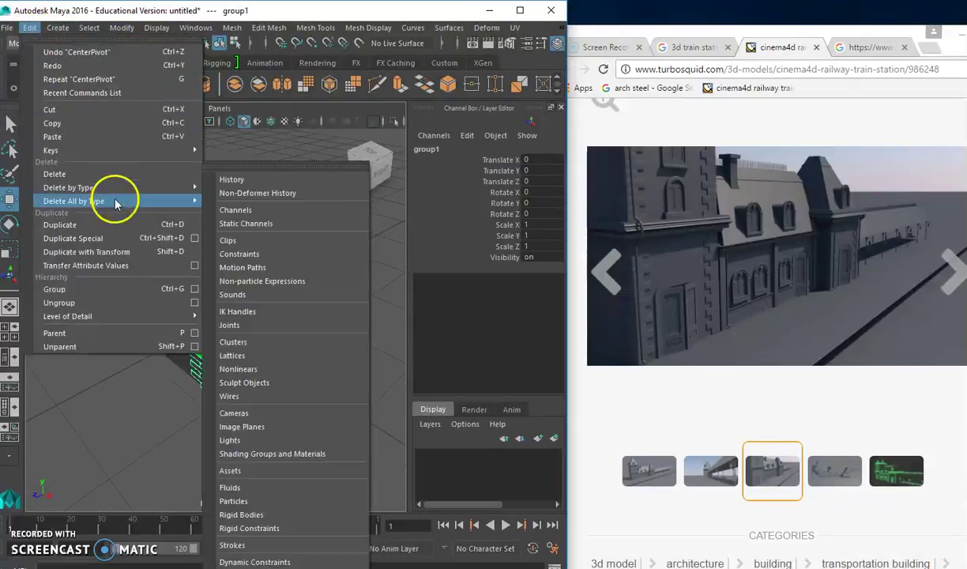
{"action": "left_click", "coordinate": [119, 224]}
{"action": "mouse_move", "coordinate": [295, 341]}
{"action": "left_mouse_down", "text": "alt"}
{"action": "mouse_move", "coordinate": [148, 334]}
{"action": "mouse_move", "coordinate": [119, 313]}
{"action": "mouse_move", "coordinate": [259, 302]}
{"action": "mouse_move", "coordinate": [166, 274]}
{"action": "mouse_move", "coordinate": [259, 277]}
{"action": "left_mouse_up", "text": "alt"}
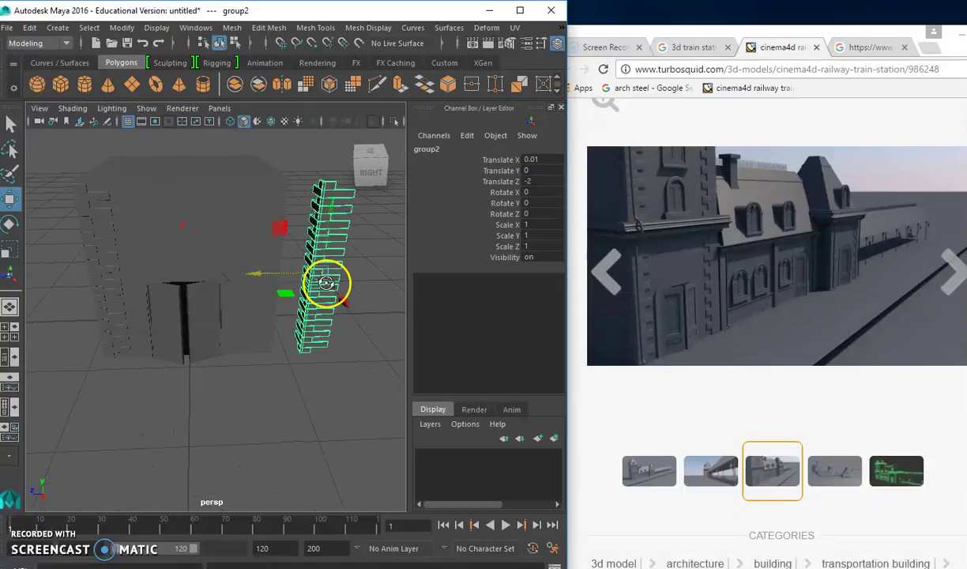
Step: Mirror group2 with Scale Z -1 and place it at Translate Z -1.468 on the opposite corner
{"action": "left_click_drag", "start_coordinate": [324, 281], "coordinate": [319, 269]}
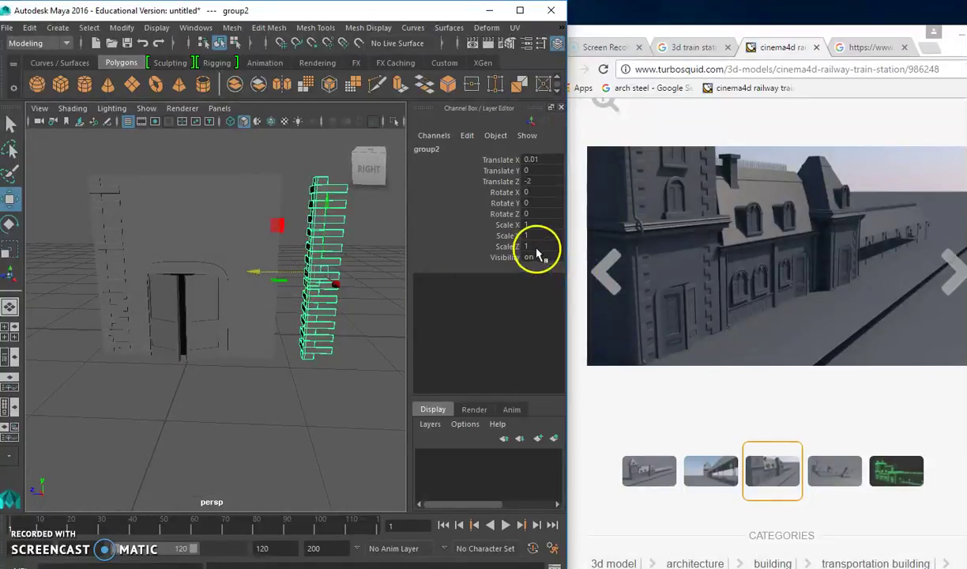
{"action": "type", "text": "-1"}
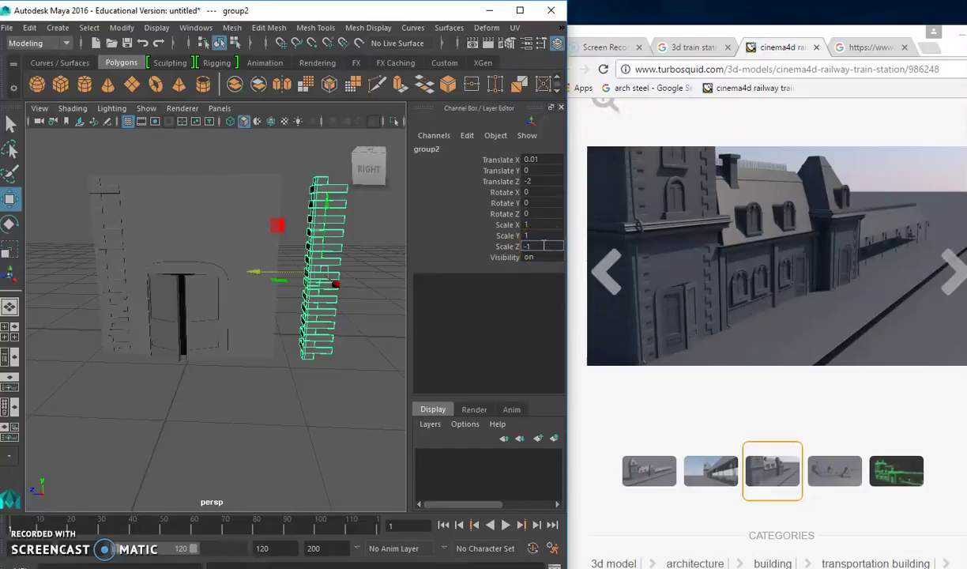
{"action": "key", "text": "Return"}
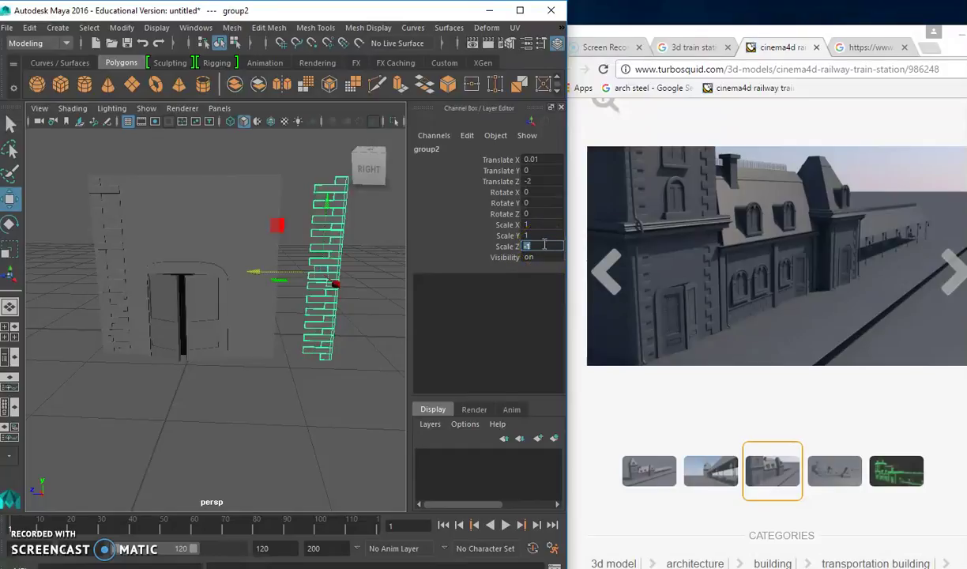
{"action": "mouse_move", "coordinate": [254, 274]}
{"action": "left_mouse_down"}
{"action": "mouse_move", "coordinate": [204, 270]}
{"action": "mouse_move", "coordinate": [226, 378]}
{"action": "mouse_move", "coordinate": [142, 376]}
{"action": "mouse_move", "coordinate": [204, 335]}
{"action": "mouse_move", "coordinate": [166, 371]}
{"action": "mouse_move", "coordinate": [142, 378]}
{"action": "mouse_move", "coordinate": [211, 362]}
{"action": "mouse_move", "coordinate": [227, 319]}
{"action": "mouse_move", "coordinate": [219, 317]}
{"action": "left_mouse_up"}
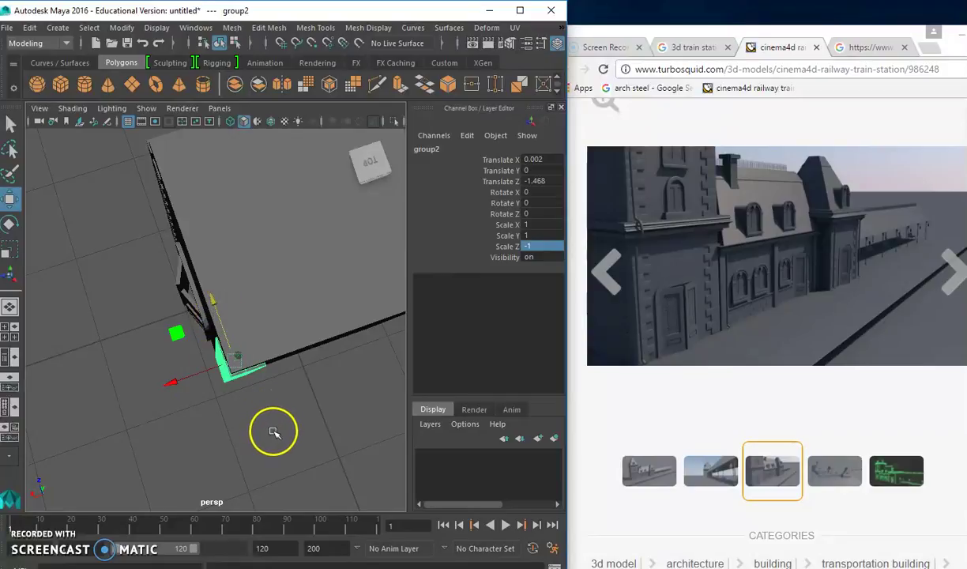
{"action": "mouse_move", "coordinate": [269, 427]}
{"action": "left_mouse_down", "text": "alt"}
{"action": "mouse_move", "coordinate": [233, 389]}
{"action": "mouse_move", "coordinate": [320, 341]}
{"action": "mouse_move", "coordinate": [272, 325]}
{"action": "mouse_move", "coordinate": [268, 357]}
{"action": "left_mouse_up", "text": "alt"}
{"action": "left_click", "coordinate": [330, 345]}
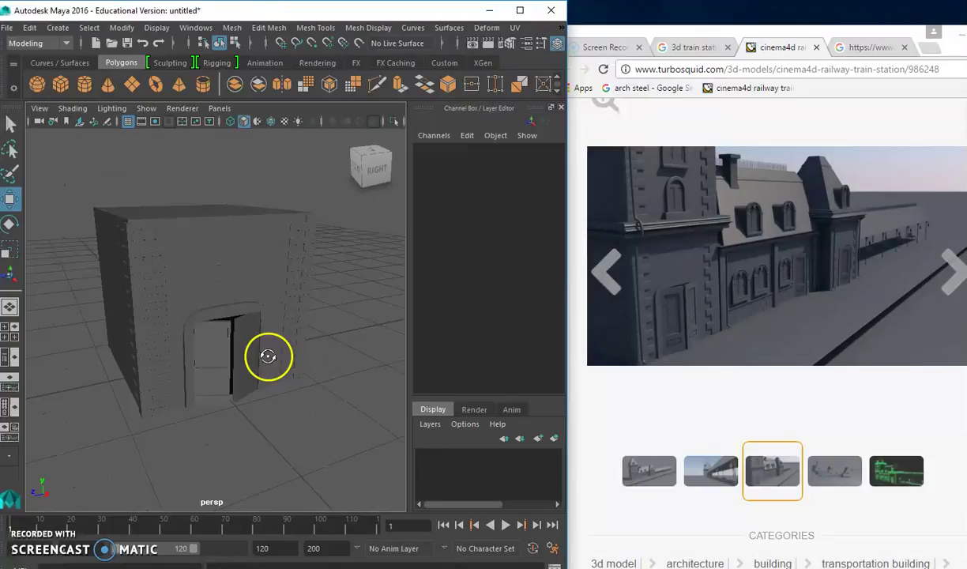
{"action": "left_click", "coordinate": [307, 255]}
Step: Pick the whole group with the Up arrow, then add that parent-selection tip to the Notepad note
{"action": "key", "text": "Up"}
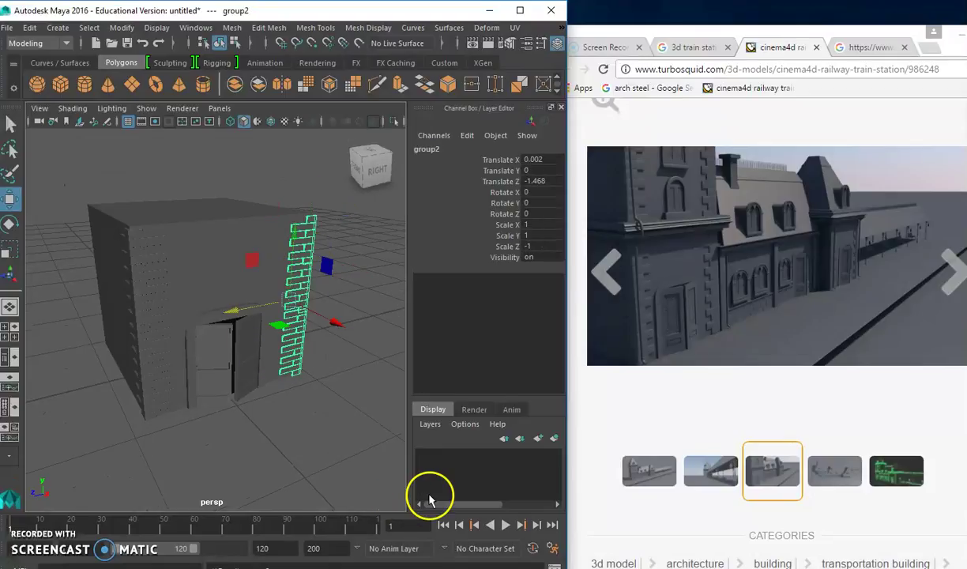
{"action": "key", "text": "alt+Tab"}
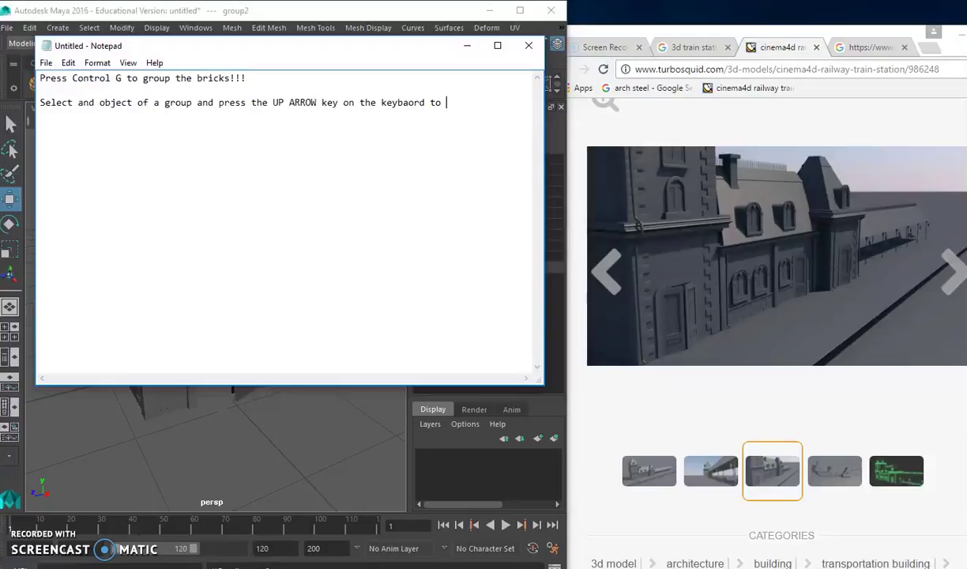
{"action": "type", "text": "re goup."}
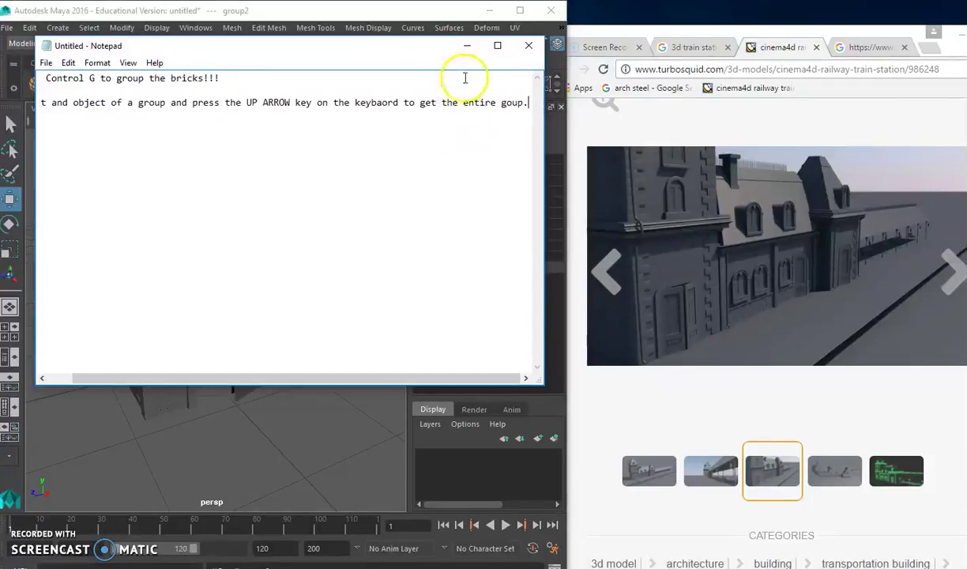
{"action": "left_click", "coordinate": [467, 45]}
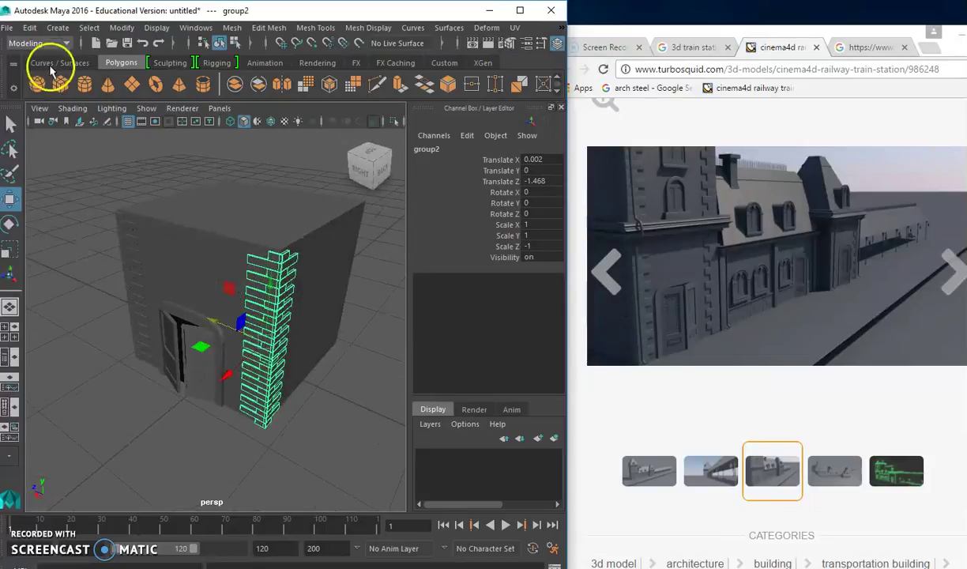
Step: Duplicate the brick quoin column group and mirror the copy with Scale X -1
{"action": "left_click", "coordinate": [29, 27]}
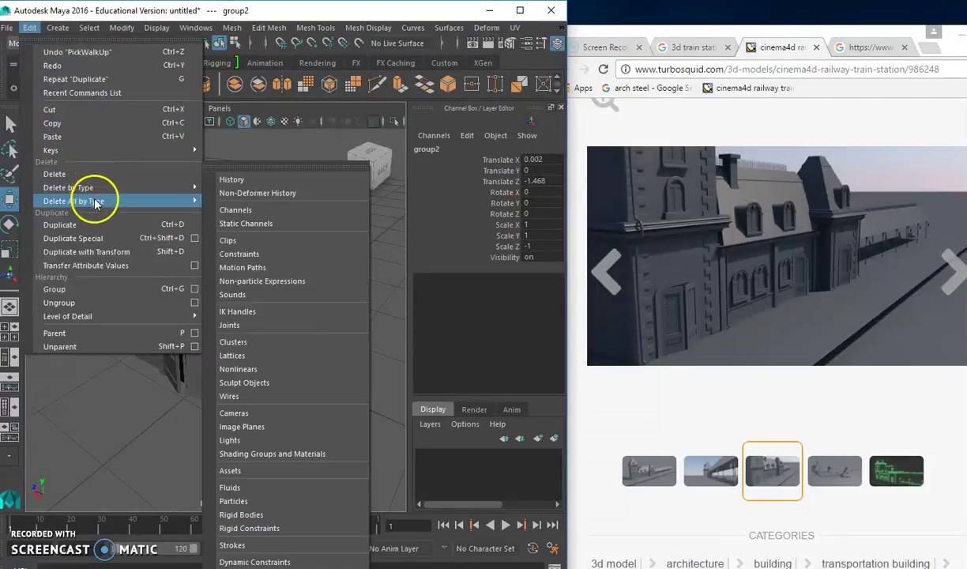
{"action": "left_click", "coordinate": [63, 224]}
{"action": "mouse_move", "coordinate": [158, 371]}
{"action": "left_mouse_down"}
{"action": "mouse_move", "coordinate": [250, 352]}
{"action": "mouse_move", "coordinate": [176, 342]}
{"action": "mouse_move", "coordinate": [255, 323]}
{"action": "left_mouse_up"}
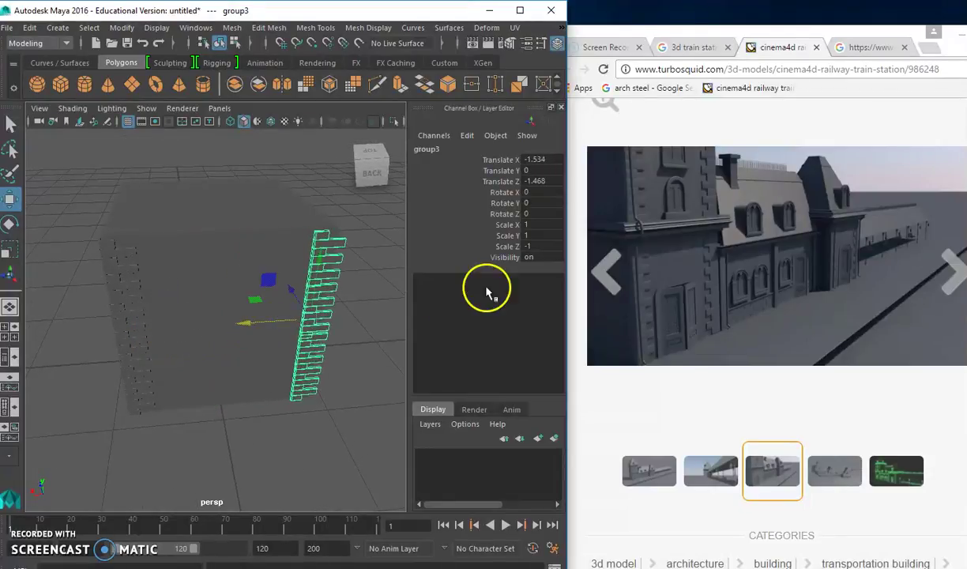
{"action": "key", "text": "Return"}
{"action": "mouse_move", "coordinate": [197, 286]}
{"action": "left_mouse_down", "text": "alt"}
{"action": "mouse_move", "coordinate": [201, 320]}
{"action": "mouse_move", "coordinate": [251, 382]}
{"action": "left_mouse_up", "text": "alt"}
{"action": "mouse_move", "coordinate": [246, 340]}
{"action": "left_mouse_down"}
{"action": "mouse_move", "coordinate": [260, 334]}
{"action": "mouse_move", "coordinate": [181, 334]}
{"action": "mouse_move", "coordinate": [209, 387]}
{"action": "left_mouse_up"}
Step: Copy the column again, set Scale Z to 1, and align it at X -1.493, Z 0.013
{"action": "key", "text": "ctrl+d"}
{"action": "left_click_drag", "start_coordinate": [263, 420], "coordinate": [235, 411], "text": "alt"}
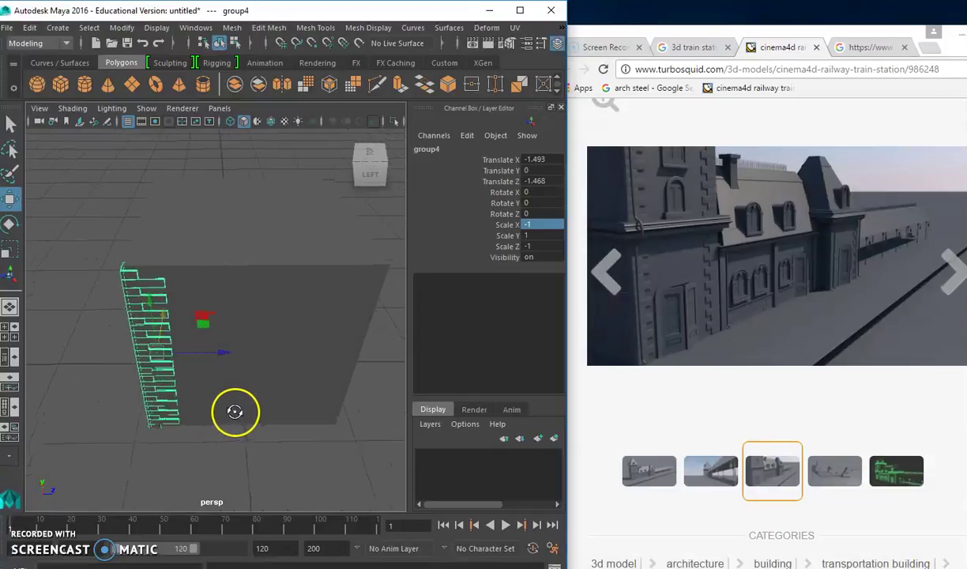
{"action": "mouse_move", "coordinate": [217, 359]}
{"action": "left_mouse_down"}
{"action": "mouse_move", "coordinate": [425, 376]}
{"action": "mouse_move", "coordinate": [352, 383]}
{"action": "left_mouse_up"}
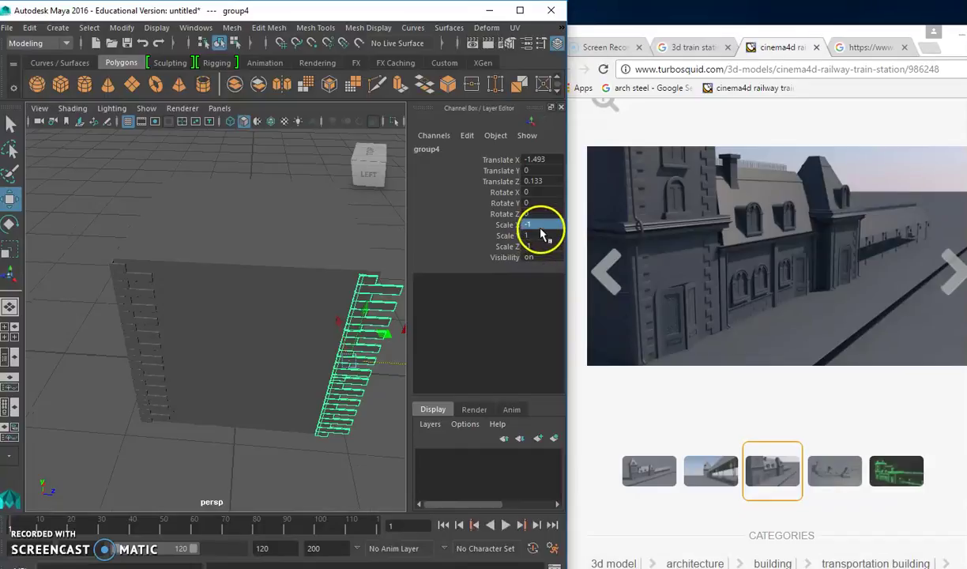
{"action": "mouse_move", "coordinate": [324, 316]}
{"action": "left_mouse_down", "text": "alt"}
{"action": "mouse_move", "coordinate": [345, 323]}
{"action": "mouse_move", "coordinate": [338, 297]}
{"action": "mouse_move", "coordinate": [330, 307]}
{"action": "left_mouse_up", "text": "alt"}
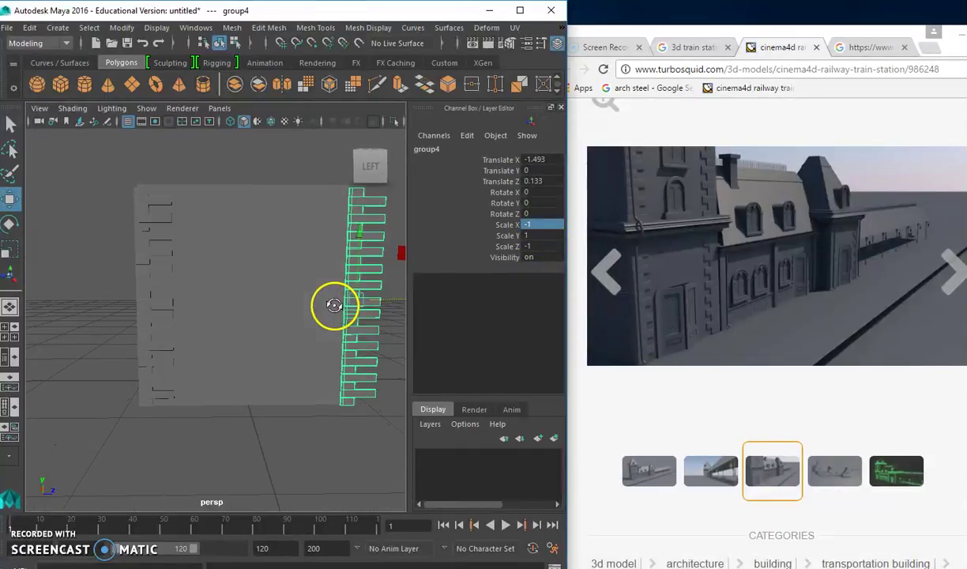
{"action": "double_click", "coordinate": [544, 246]}
{"action": "type", "text": "1"}
{"action": "key", "text": "Return"}
{"action": "mouse_move", "coordinate": [326, 180]}
{"action": "left_mouse_down", "text": "alt"}
{"action": "mouse_move", "coordinate": [324, 233]}
{"action": "mouse_move", "coordinate": [268, 283]}
{"action": "mouse_move", "coordinate": [268, 334]}
{"action": "left_mouse_up", "text": "alt"}
{"action": "left_click_drag", "start_coordinate": [348, 375], "coordinate": [251, 397]}
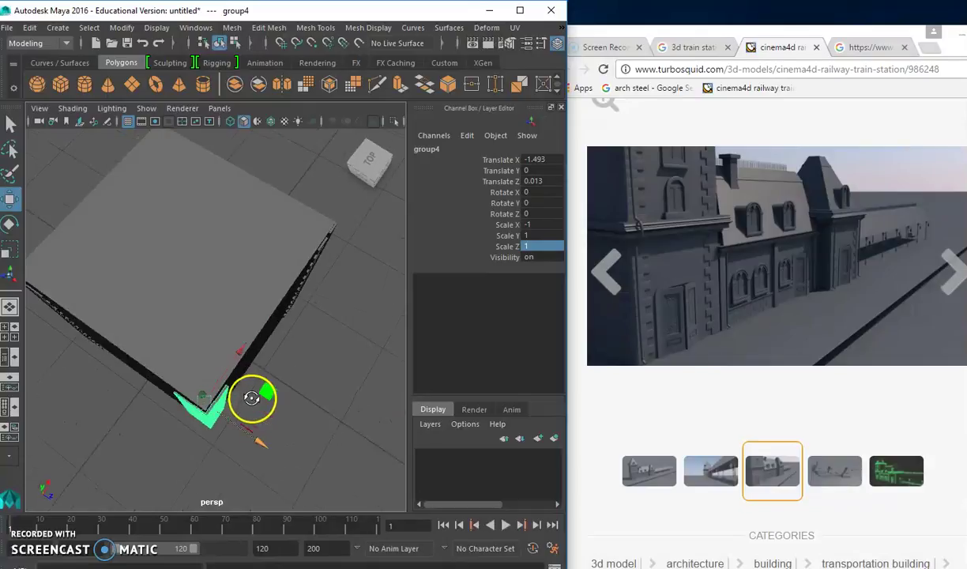
{"action": "left_click", "coordinate": [186, 383]}
{"action": "mouse_move", "coordinate": [185, 382]}
{"action": "left_mouse_down", "text": "alt"}
{"action": "mouse_move", "coordinate": [367, 341]}
{"action": "mouse_move", "coordinate": [268, 382]}
{"action": "mouse_move", "coordinate": [292, 387]}
{"action": "mouse_move", "coordinate": [227, 377]}
{"action": "left_mouse_up", "text": "alt"}
Step: Select the door cube and pan the view onto it
{"action": "scroll", "coordinate": [227, 377], "scroll_direction": "down", "scroll_amount": 3}
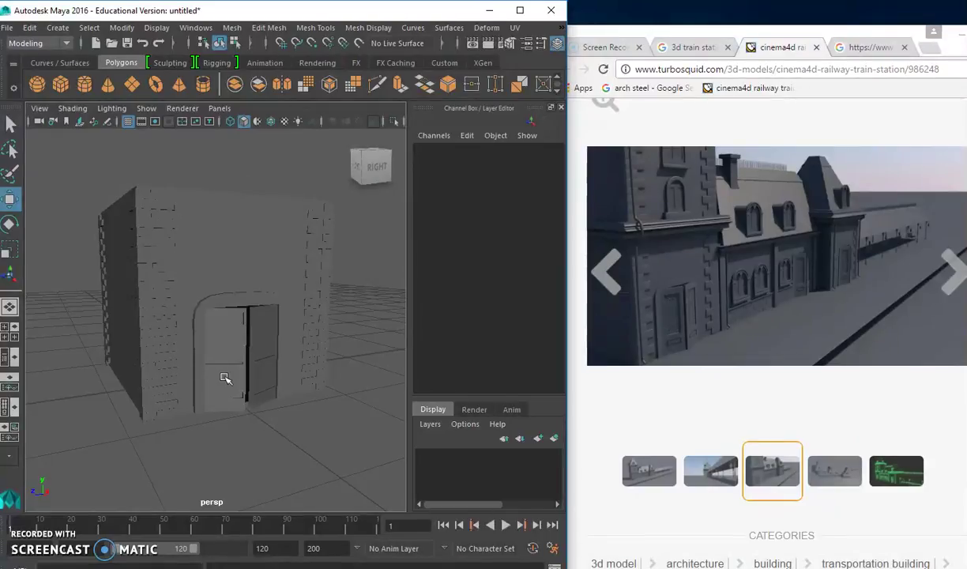
{"action": "left_click", "coordinate": [227, 380]}
{"action": "scroll", "coordinate": [226, 377], "scroll_direction": "up", "scroll_amount": 2}
{"action": "middle_click_drag", "start_coordinate": [235, 360], "coordinate": [237, 328], "text": "alt"}
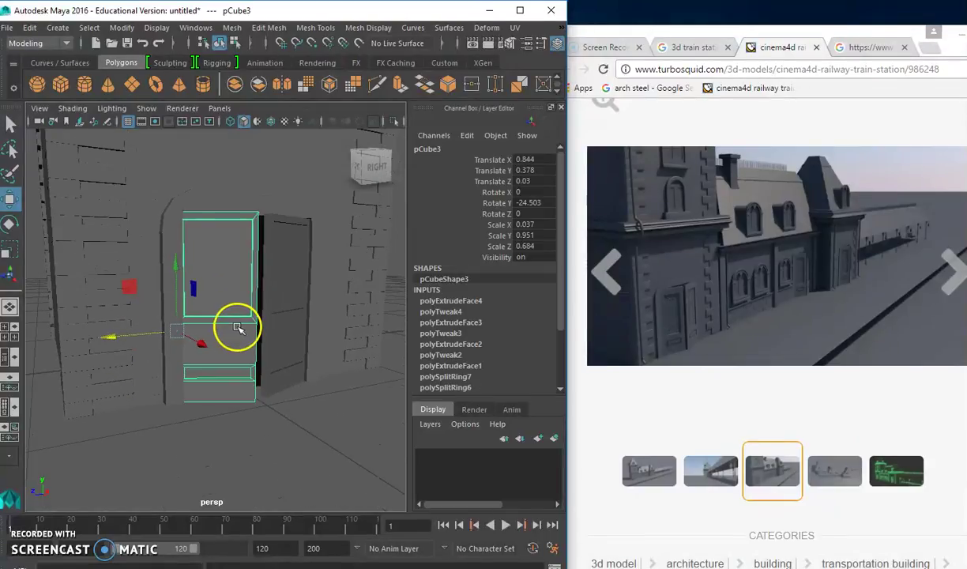
Step: Bring the TurboSquid station reference window forward, overlapping Maya's right side
{"action": "left_click", "coordinate": [742, 276]}
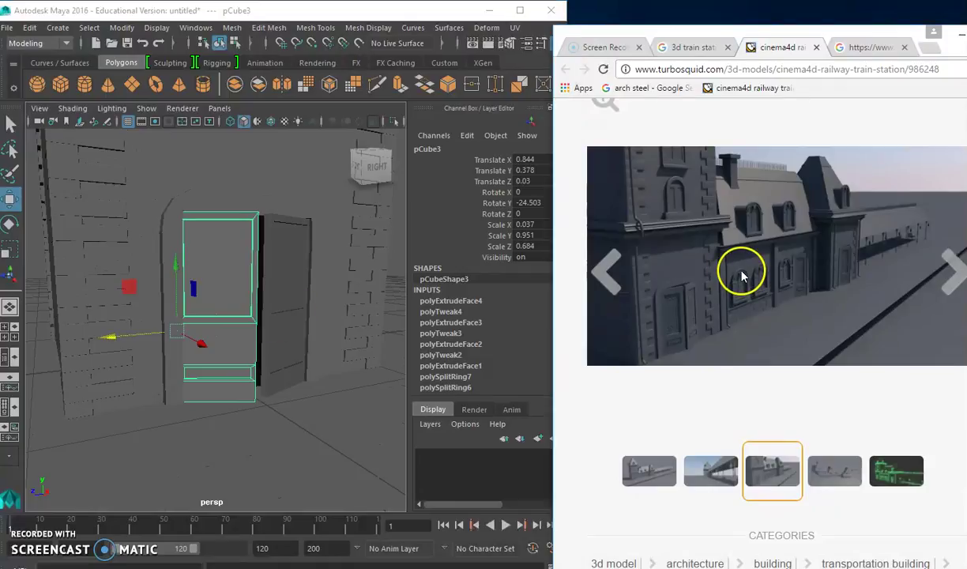
{"action": "double_click", "coordinate": [881, 29]}
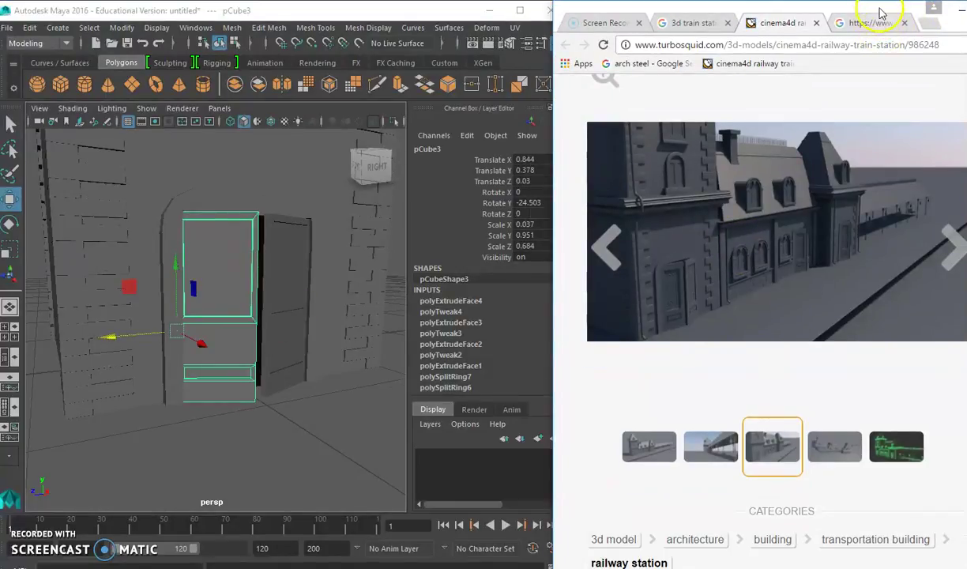
{"action": "left_click_drag", "start_coordinate": [926, 16], "coordinate": [790, 21]}
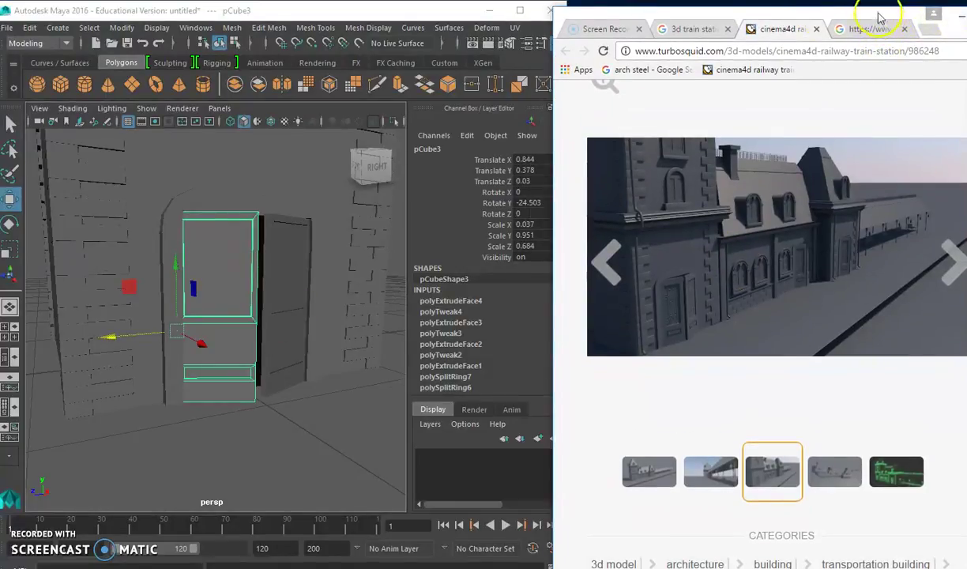
{"action": "left_click_drag", "start_coordinate": [879, 18], "coordinate": [784, 26]}
{"action": "double_click", "coordinate": [784, 26]}
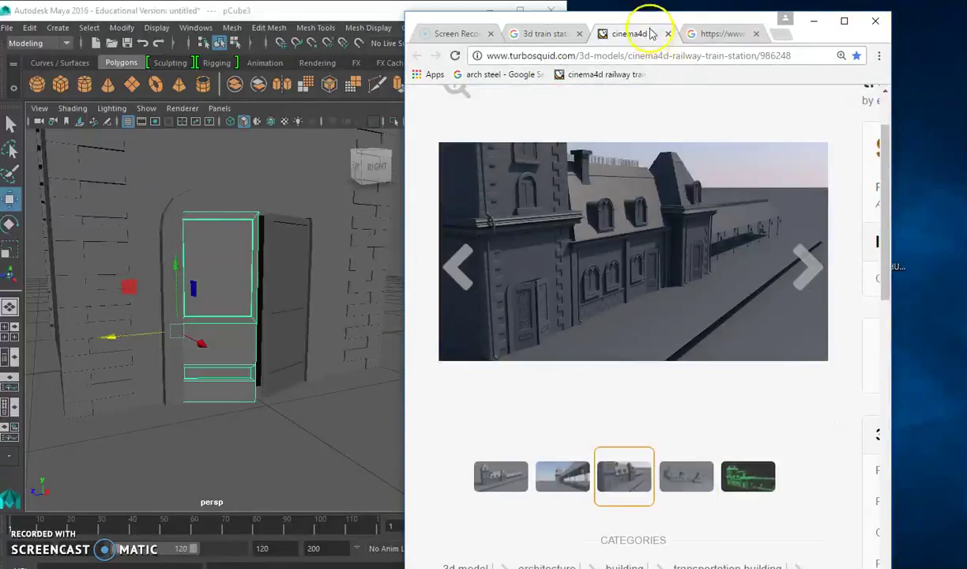
{"action": "left_click_drag", "start_coordinate": [646, 22], "coordinate": [700, 22]}
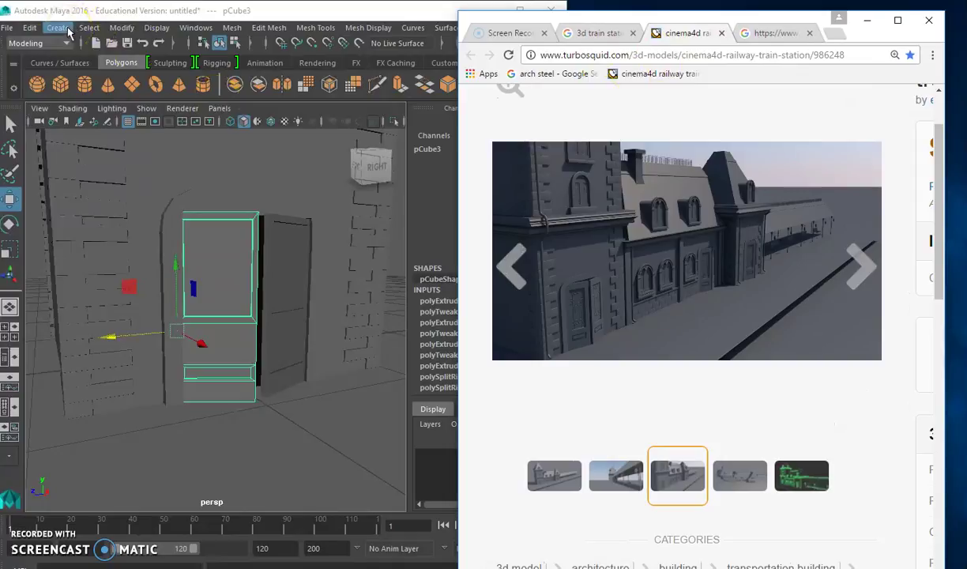
Step: Start the CV Curve Tool and switch to the side view
{"action": "left_click", "coordinate": [68, 30]}
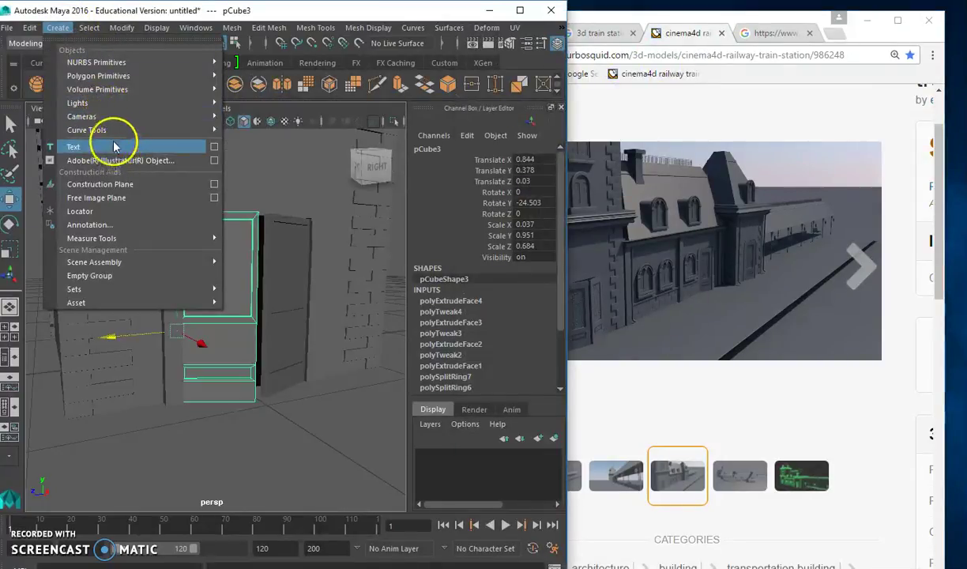
{"action": "left_click", "coordinate": [242, 133]}
{"action": "scroll", "coordinate": [239, 401], "scroll_direction": "down", "scroll_amount": 3}
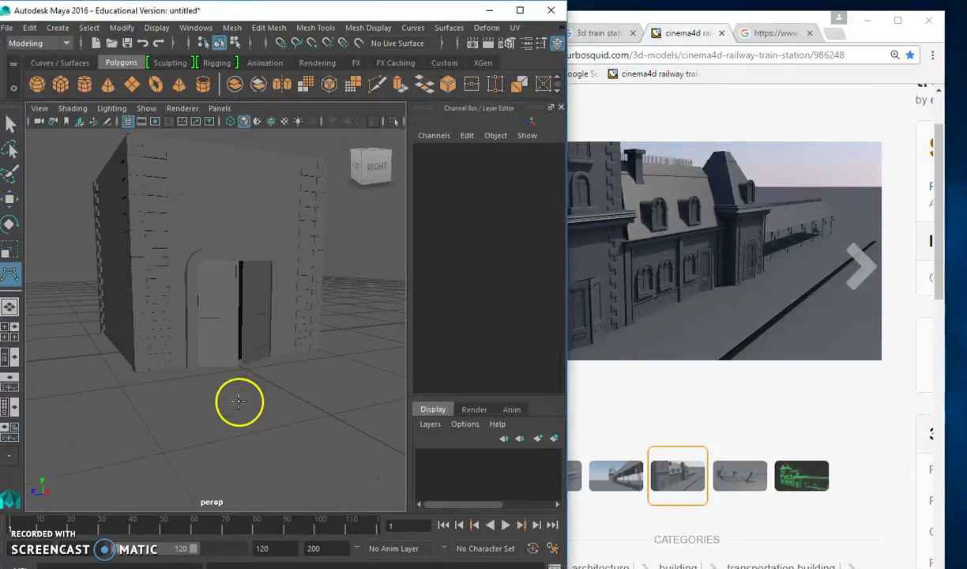
{"action": "left_click_drag", "start_coordinate": [239, 401], "coordinate": [215, 391], "text": "alt"}
{"action": "key", "text": "space"}
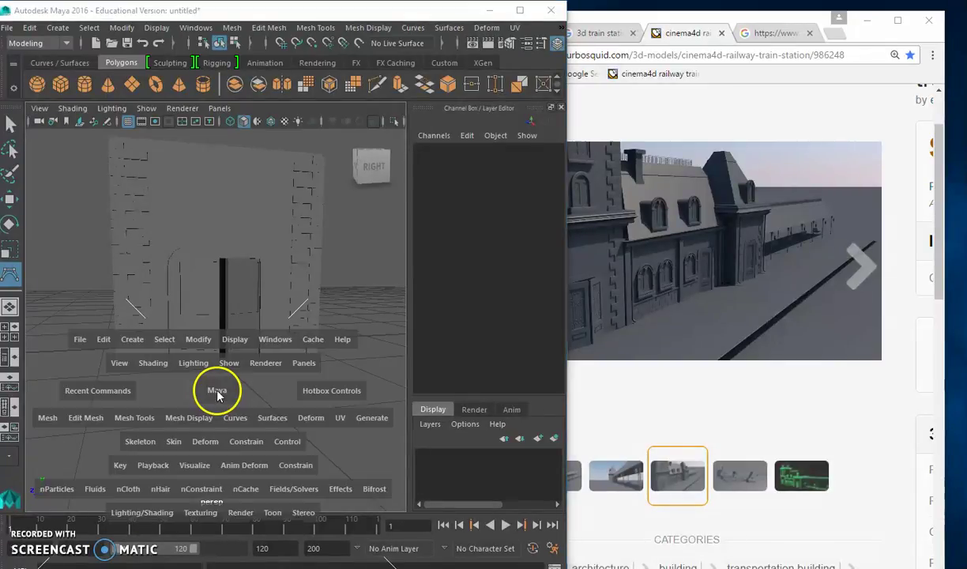
{"action": "key", "text": "space"}
{"action": "mouse_move", "coordinate": [277, 397]}
{"action": "middle_mouse_down", "text": "alt"}
{"action": "mouse_move", "coordinate": [252, 371]}
{"action": "mouse_move", "coordinate": [132, 367]}
{"action": "middle_mouse_up", "text": "alt"}
Step: Draw the tall post curve followed by two small curl branch curves
{"action": "left_click", "coordinate": [227, 373]}
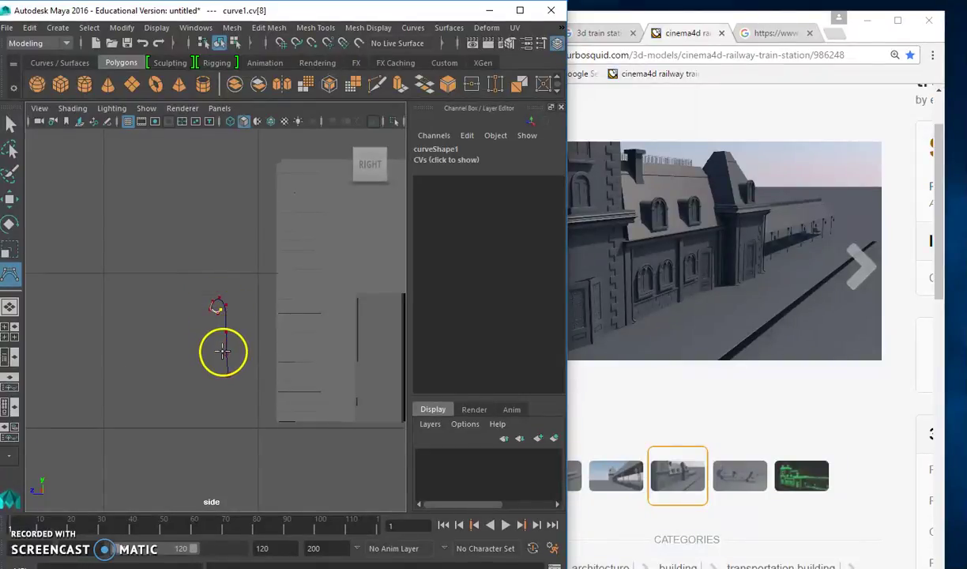
{"action": "key", "text": "w"}
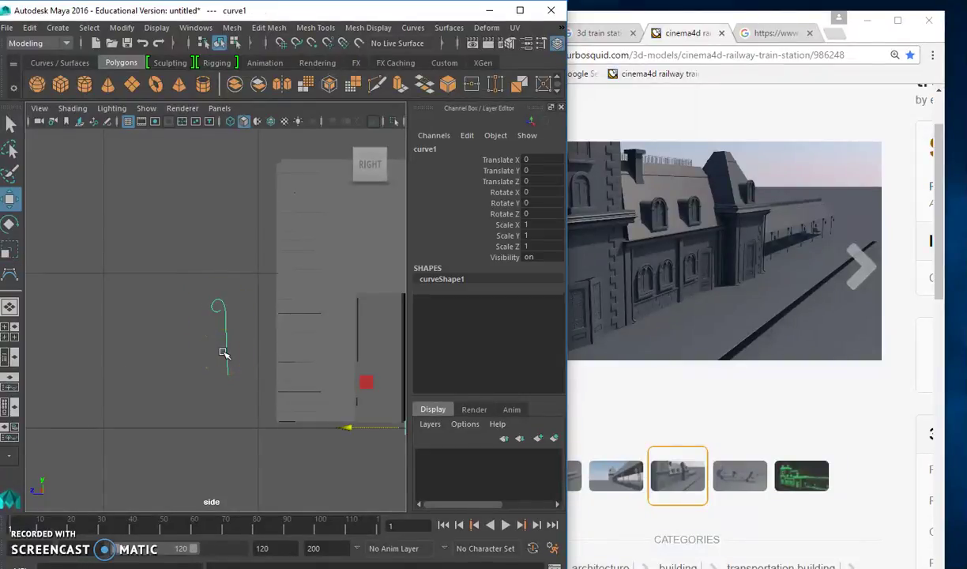
{"action": "key", "text": "y"}
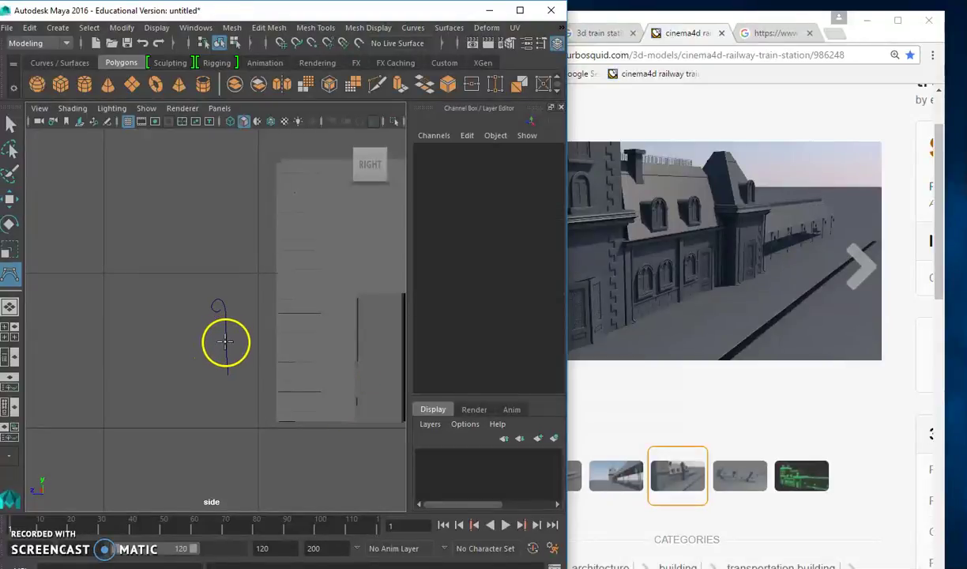
{"action": "left_click", "coordinate": [220, 349]}
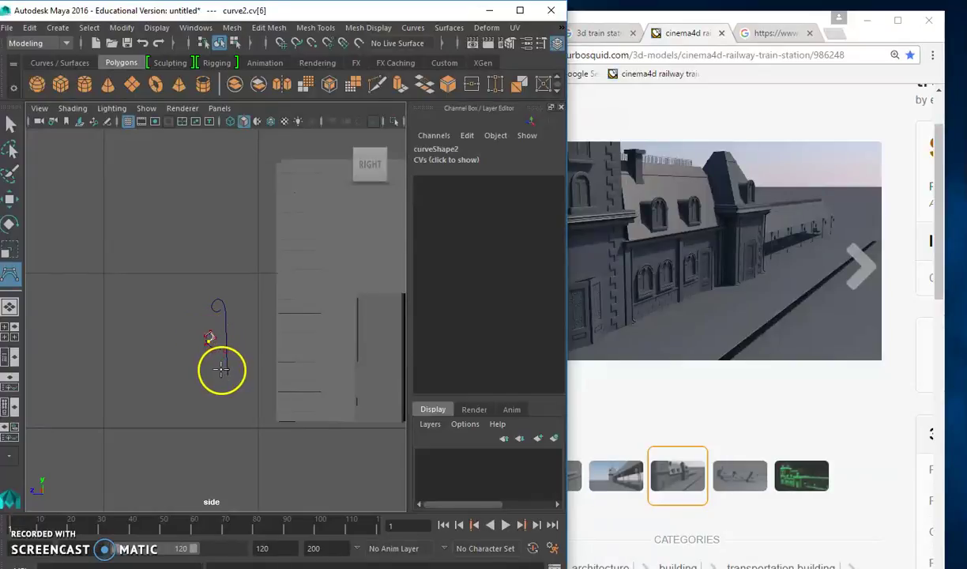
{"action": "key", "text": "w"}
{"action": "key", "text": "y"}
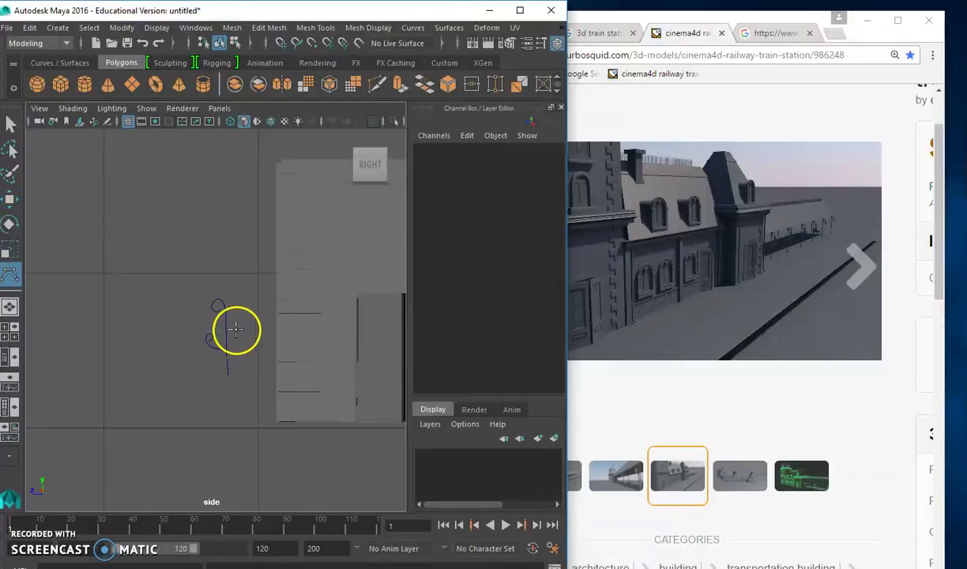
{"action": "left_click", "coordinate": [229, 327]}
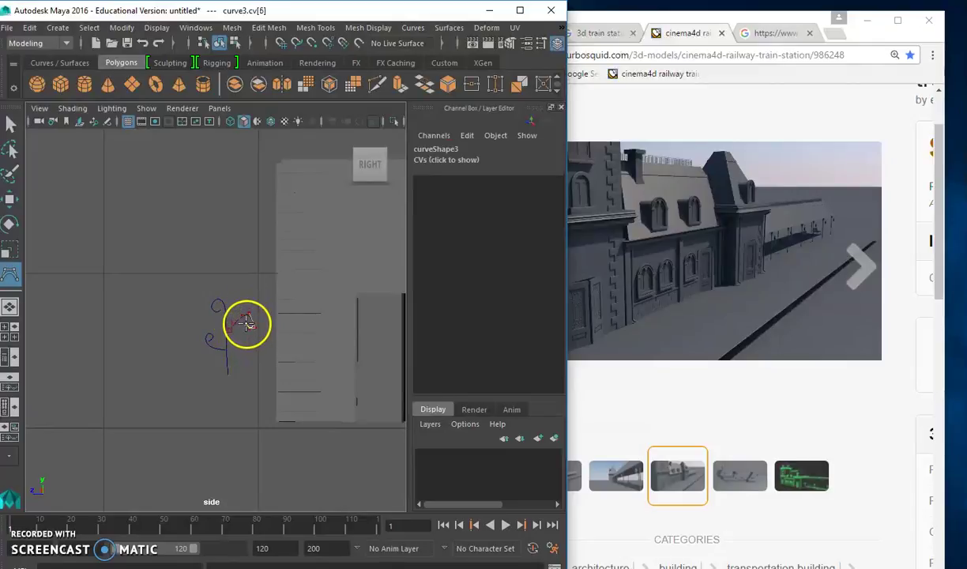
{"action": "key", "text": "w"}
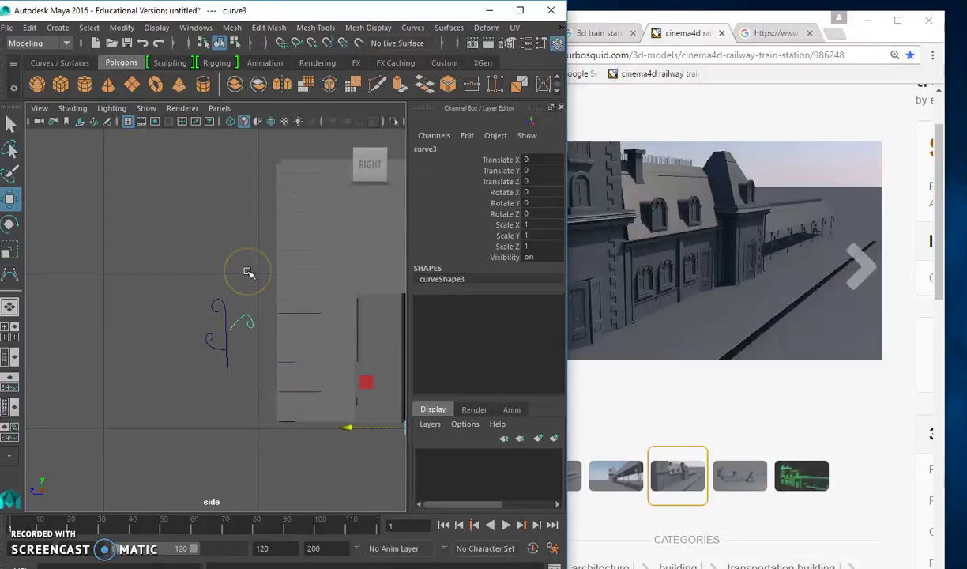
Step: Deselect the curves and return to the perspective view
{"action": "left_click", "coordinate": [248, 273]}
{"action": "key", "text": "space"}
{"action": "left_click_drag", "start_coordinate": [251, 254], "coordinate": [261, 234]}
{"action": "mouse_move", "coordinate": [269, 281]}
{"action": "left_mouse_down", "text": "alt"}
{"action": "mouse_move", "coordinate": [146, 303]}
{"action": "mouse_move", "coordinate": [253, 300]}
{"action": "mouse_move", "coordinate": [201, 308]}
{"action": "left_mouse_up", "text": "alt"}
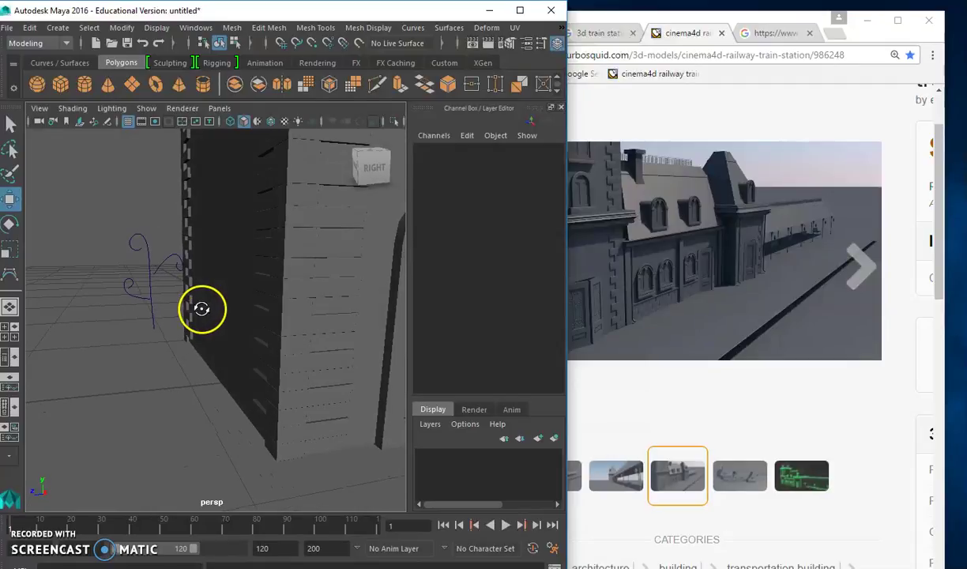
Step: Create a polygon cylinder and shrink it to a tiny size
{"action": "left_click", "coordinate": [84, 84]}
{"action": "mouse_move", "coordinate": [324, 372]}
{"action": "left_mouse_down"}
{"action": "mouse_move", "coordinate": [80, 350]}
{"action": "mouse_move", "coordinate": [86, 373]}
{"action": "mouse_move", "coordinate": [16, 368]}
{"action": "left_mouse_up"}
{"action": "left_click", "coordinate": [10, 249]}
{"action": "left_click_drag", "start_coordinate": [101, 371], "coordinate": [13, 367]}
{"action": "scroll", "coordinate": [173, 335], "scroll_direction": "up", "scroll_amount": 3}
{"action": "scroll", "coordinate": [210, 330], "scroll_direction": "up", "scroll_amount": 4}
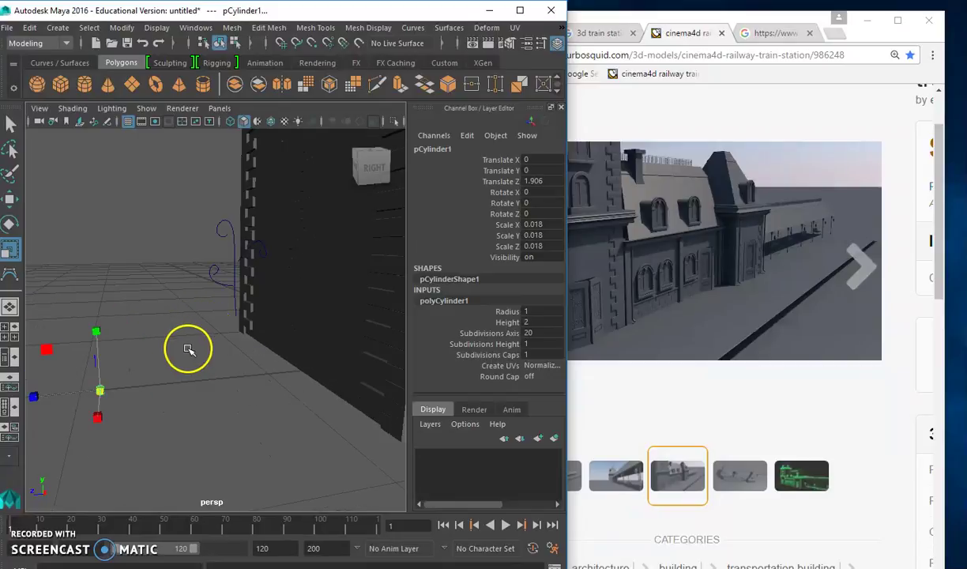
{"action": "scroll", "coordinate": [190, 351], "scroll_direction": "down", "scroll_amount": 5}
{"action": "scroll", "coordinate": [195, 352], "scroll_direction": "up", "scroll_amount": 4}
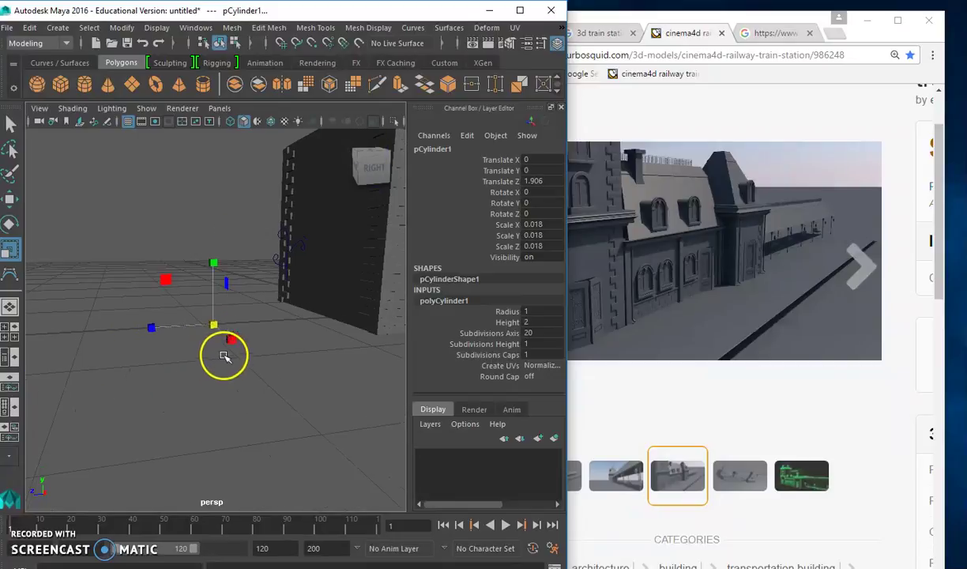
{"action": "mouse_move", "coordinate": [291, 344]}
{"action": "left_mouse_down", "text": "alt"}
{"action": "mouse_move", "coordinate": [231, 341]}
{"action": "mouse_move", "coordinate": [230, 300]}
{"action": "mouse_move", "coordinate": [200, 202]}
{"action": "left_mouse_up", "text": "alt"}
Step: Move the right curl branch curve left along X
{"action": "left_click", "coordinate": [268, 334]}
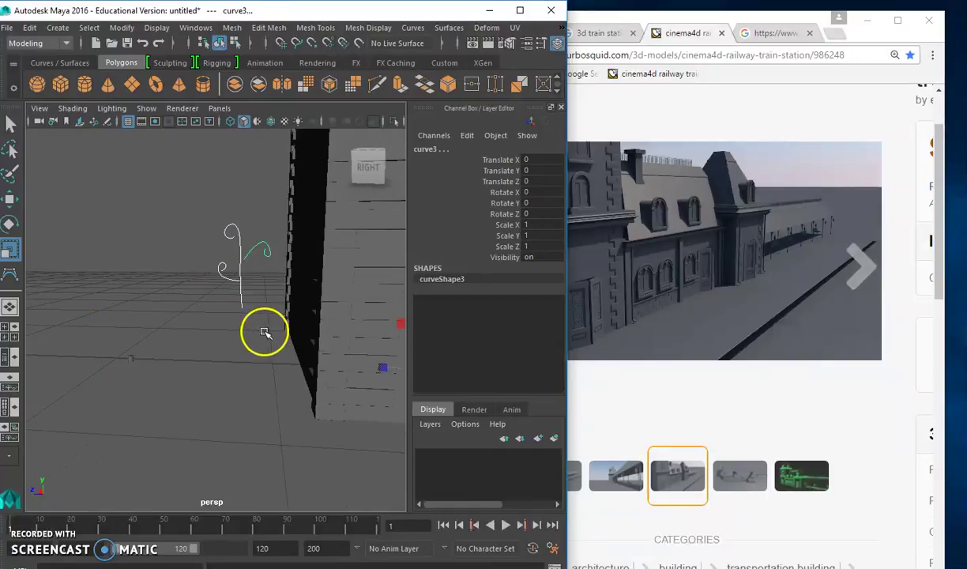
{"action": "left_click_drag", "start_coordinate": [265, 332], "coordinate": [265, 327], "text": "alt"}
{"action": "left_click", "coordinate": [9, 200]}
{"action": "left_click", "coordinate": [310, 346]}
{"action": "left_click_drag", "start_coordinate": [308, 347], "coordinate": [237, 345]}
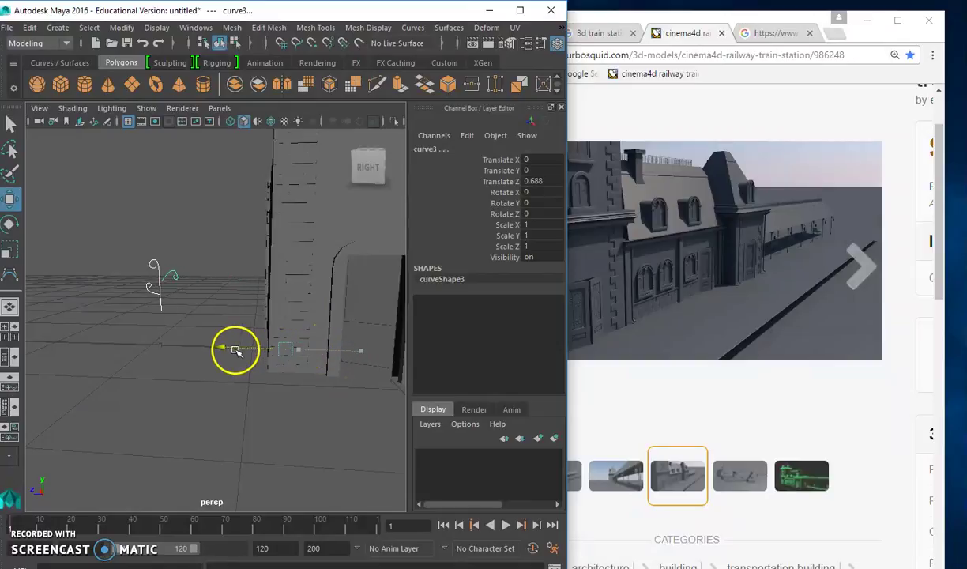
{"action": "left_click", "coordinate": [162, 317]}
{"action": "mouse_move", "coordinate": [162, 317]}
{"action": "left_mouse_down", "text": "alt"}
{"action": "mouse_move", "coordinate": [234, 341]}
{"action": "mouse_move", "coordinate": [162, 383]}
{"action": "mouse_move", "coordinate": [136, 278]}
{"action": "mouse_move", "coordinate": [227, 306]}
{"action": "mouse_move", "coordinate": [237, 324]}
{"action": "mouse_move", "coordinate": [107, 385]}
{"action": "mouse_move", "coordinate": [146, 379]}
{"action": "left_mouse_up", "text": "alt"}
Step: Raise the small cylinder slightly onto the curve's bottom end
{"action": "left_click", "coordinate": [142, 380]}
{"action": "left_click", "coordinate": [10, 249]}
{"action": "left_click", "coordinate": [10, 198]}
{"action": "left_click_drag", "start_coordinate": [162, 302], "coordinate": [162, 297]}
{"action": "mouse_move", "coordinate": [162, 297]}
{"action": "left_mouse_down", "text": "alt"}
{"action": "mouse_move", "coordinate": [205, 292]}
{"action": "mouse_move", "coordinate": [216, 338]}
{"action": "left_mouse_up", "text": "alt"}
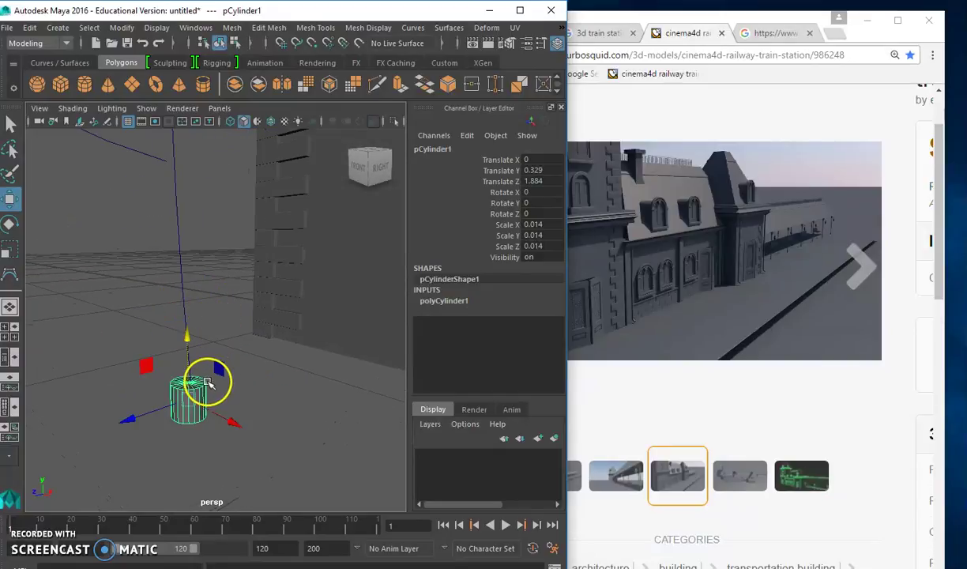
Step: Put the cylinder in face mode with the paint selection tool, then switch to Notepad
{"action": "right_click", "coordinate": [204, 219]}
{"action": "left_click", "coordinate": [200, 256]}
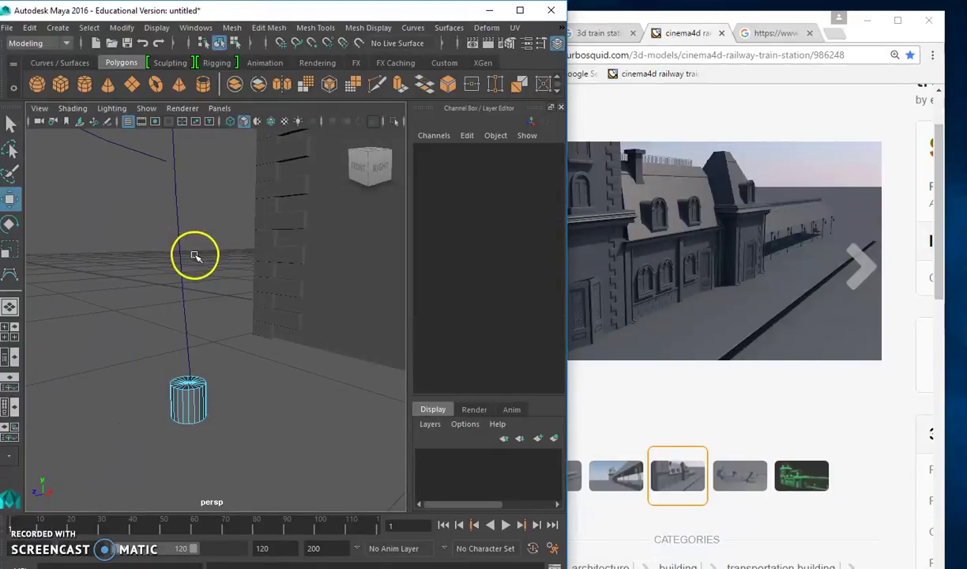
{"action": "left_click", "coordinate": [11, 174]}
{"action": "mouse_move", "coordinate": [158, 304]}
{"action": "left_mouse_down", "text": "alt"}
{"action": "mouse_move", "coordinate": [183, 339]}
{"action": "mouse_move", "coordinate": [191, 304]}
{"action": "mouse_move", "coordinate": [189, 324]}
{"action": "mouse_move", "coordinate": [210, 341]}
{"action": "mouse_move", "coordinate": [204, 336]}
{"action": "left_mouse_up", "text": "alt"}
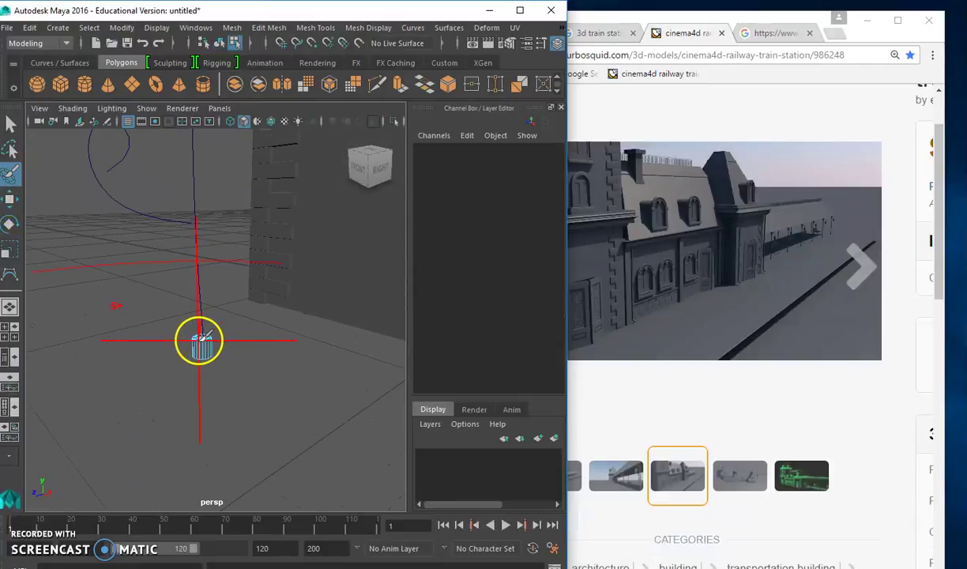
{"action": "key", "text": "alt+Tab"}
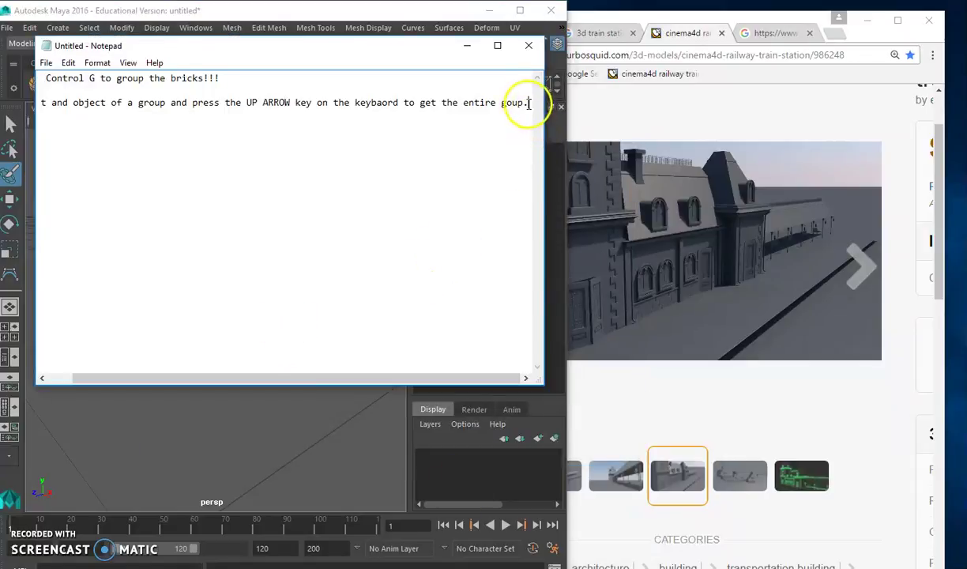
Step: Add the tip 'hold B to change the brush radius' in Notepad, then reselect the cylinder
{"action": "key", "text": "Return"}
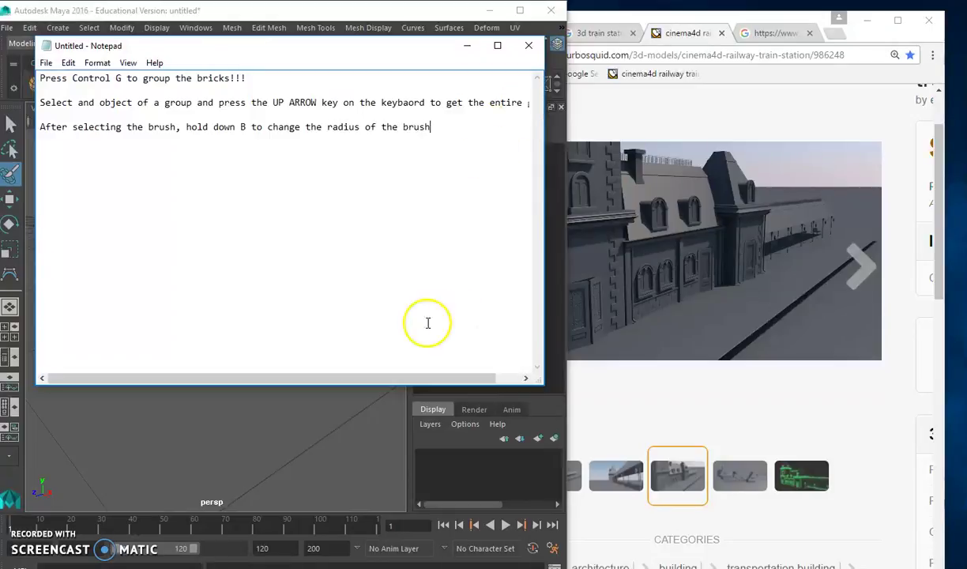
{"action": "left_click", "coordinate": [308, 414]}
{"action": "left_click", "coordinate": [203, 348]}
Step: Resize the paint-select brush radius and frame the view on the cylinder
{"action": "mouse_move", "coordinate": [205, 345]}
{"action": "left_mouse_down"}
{"action": "mouse_move", "coordinate": [224, 348]}
{"action": "mouse_move", "coordinate": [14, 355]}
{"action": "left_mouse_up"}
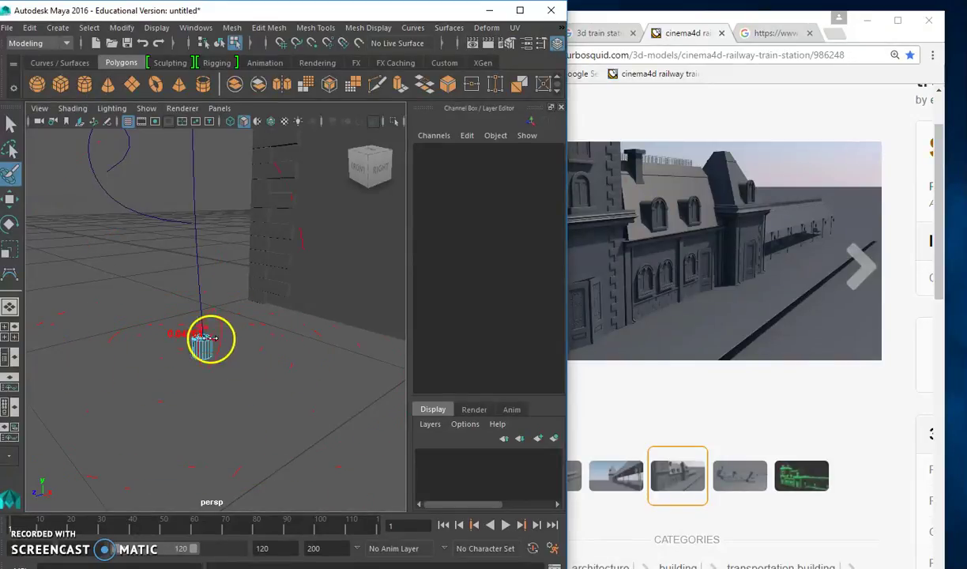
{"action": "scroll", "coordinate": [217, 351], "scroll_direction": "up", "scroll_amount": 3}
{"action": "key", "text": "f"}
{"action": "scroll", "coordinate": [226, 339], "scroll_direction": "down", "scroll_amount": 3}
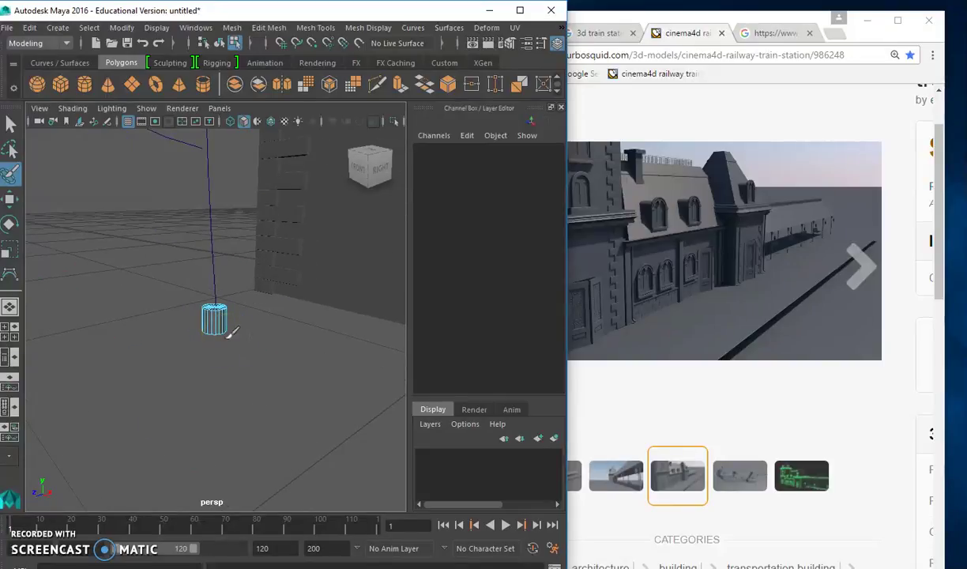
{"action": "scroll", "coordinate": [230, 334], "scroll_direction": "up", "scroll_amount": 3}
{"action": "scroll", "coordinate": [231, 339], "scroll_direction": "down", "scroll_amount": 3}
{"action": "mouse_move", "coordinate": [230, 338]}
{"action": "right_mouse_down", "text": "alt"}
{"action": "mouse_move", "coordinate": [308, 338]}
{"action": "mouse_move", "coordinate": [244, 332]}
{"action": "right_mouse_up", "text": "alt"}
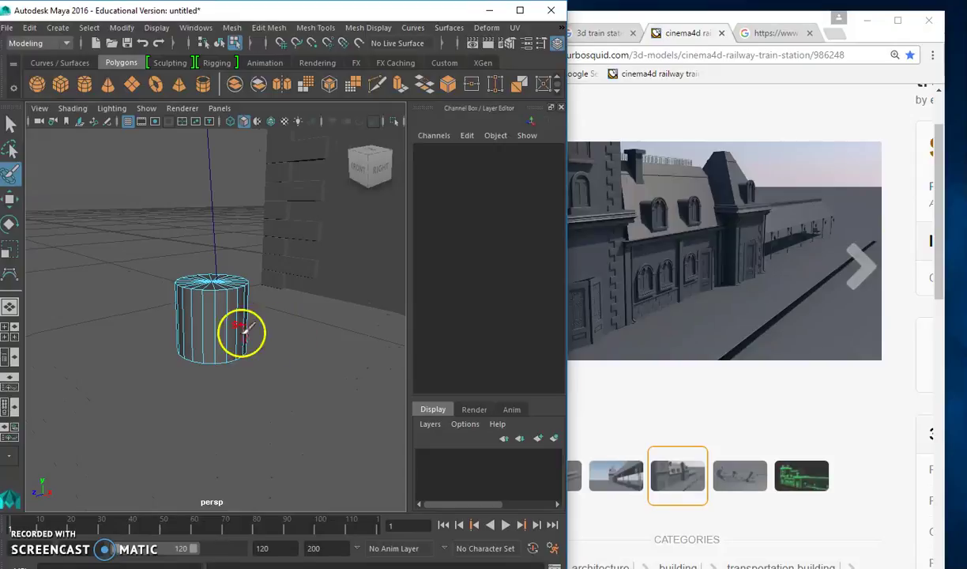
{"action": "left_click_drag", "start_coordinate": [243, 332], "coordinate": [226, 340], "text": "alt"}
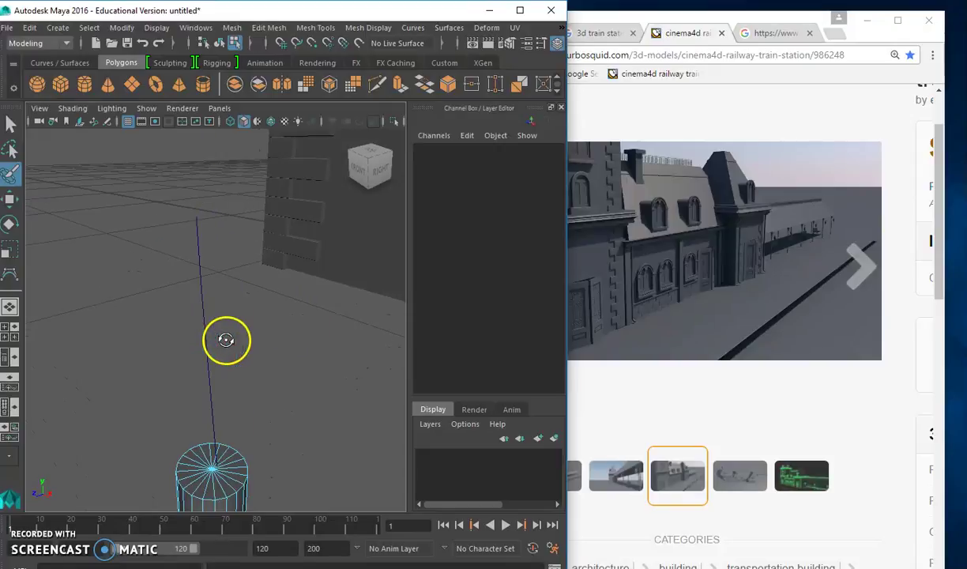
{"action": "middle_click_drag", "start_coordinate": [228, 338], "coordinate": [227, 318], "text": "alt"}
{"action": "key", "text": "ctrl+z"}
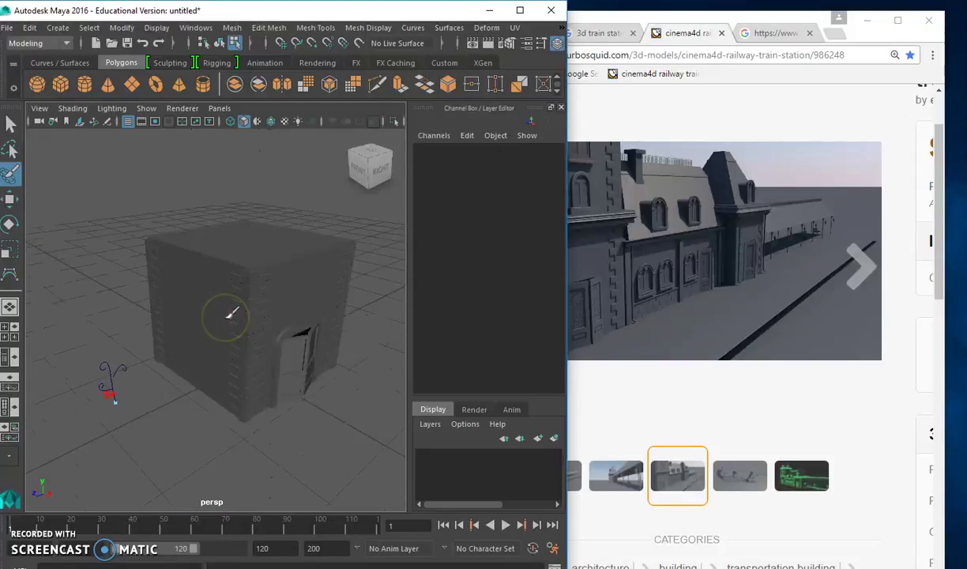
{"action": "mouse_move", "coordinate": [151, 366]}
{"action": "left_mouse_down", "text": "alt"}
{"action": "mouse_move", "coordinate": [320, 237]}
{"action": "mouse_move", "coordinate": [372, 291]}
{"action": "mouse_move", "coordinate": [154, 368]}
{"action": "mouse_move", "coordinate": [196, 335]}
{"action": "mouse_move", "coordinate": [157, 341]}
{"action": "mouse_move", "coordinate": [151, 362]}
{"action": "mouse_move", "coordinate": [183, 347]}
{"action": "mouse_move", "coordinate": [153, 361]}
{"action": "left_mouse_up", "text": "alt"}
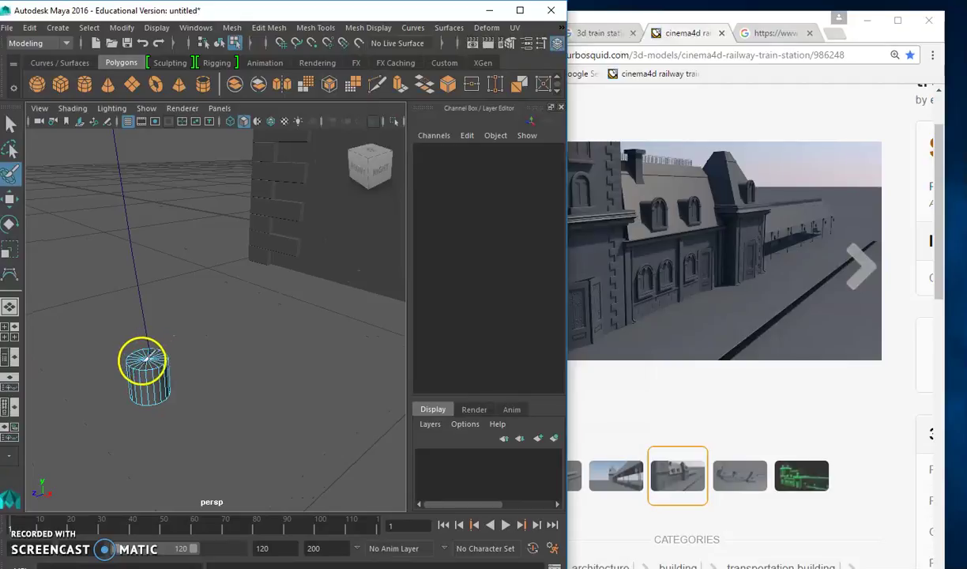
Step: Paint-select the cylinder's top cap faces and return to the Select tool
{"action": "left_click", "coordinate": [148, 361]}
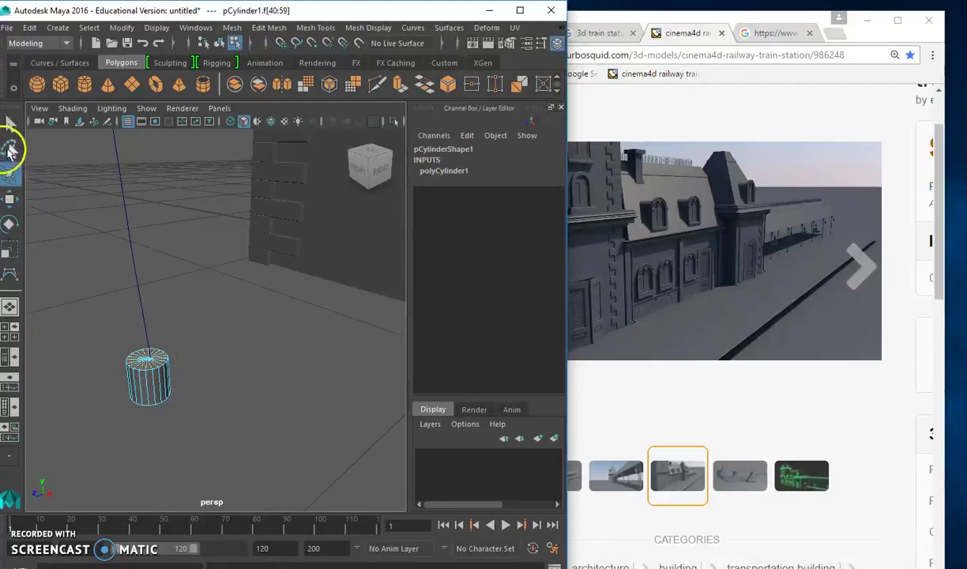
{"action": "left_click", "coordinate": [10, 124]}
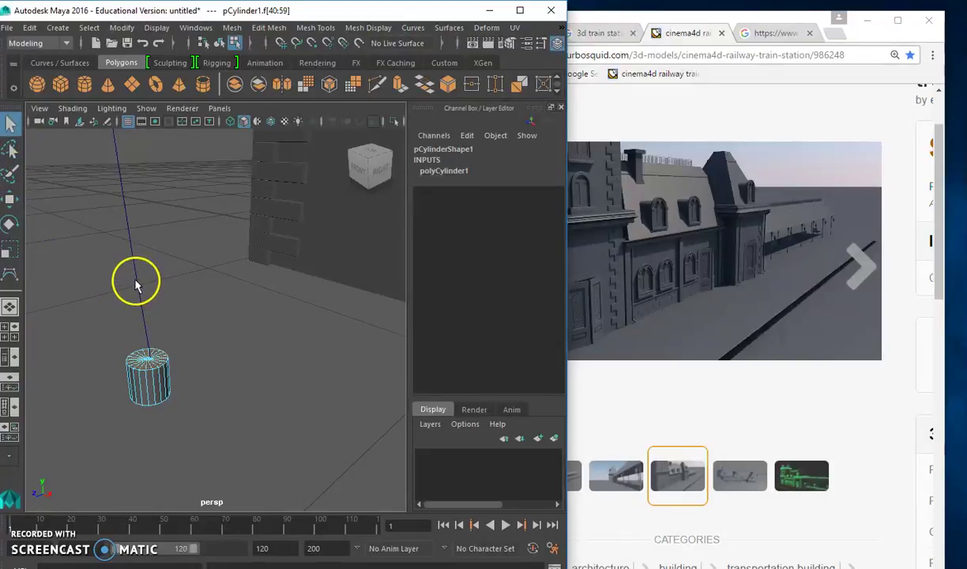
{"action": "right_click_drag", "start_coordinate": [150, 286], "coordinate": [156, 248]}
{"action": "left_click_drag", "start_coordinate": [115, 254], "coordinate": [162, 294]}
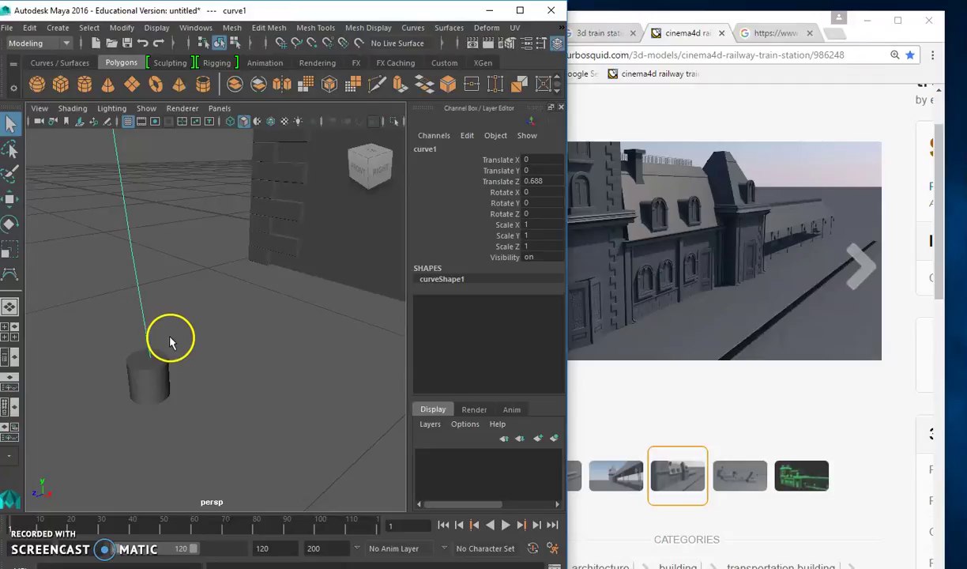
{"action": "right_click_drag", "start_coordinate": [166, 348], "coordinate": [217, 210]}
{"action": "left_click", "coordinate": [150, 369]}
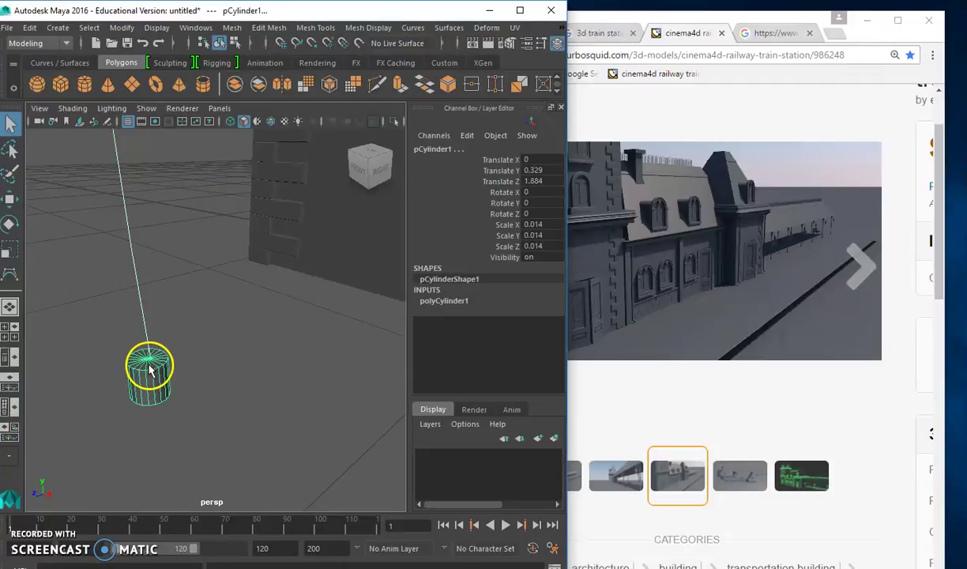
{"action": "mouse_move", "coordinate": [150, 368]}
{"action": "left_mouse_down", "text": "alt"}
{"action": "mouse_move", "coordinate": [173, 337]}
{"action": "mouse_move", "coordinate": [181, 351]}
{"action": "left_mouse_up", "text": "alt"}
{"action": "left_click", "coordinate": [186, 348]}
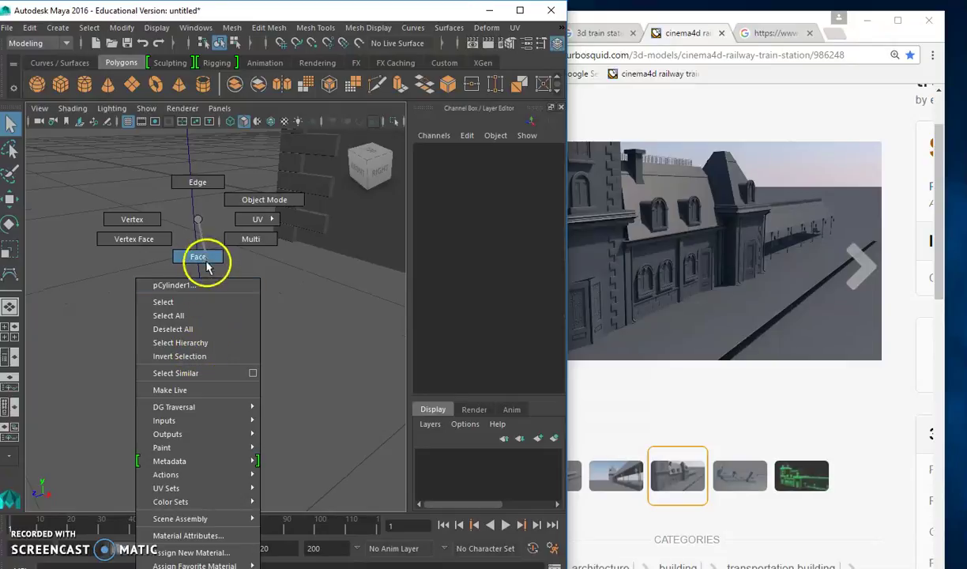
{"action": "right_click_drag", "start_coordinate": [181, 351], "coordinate": [207, 261]}
{"action": "left_click", "coordinate": [205, 338]}
{"action": "left_click_drag", "start_coordinate": [184, 258], "coordinate": [224, 283]}
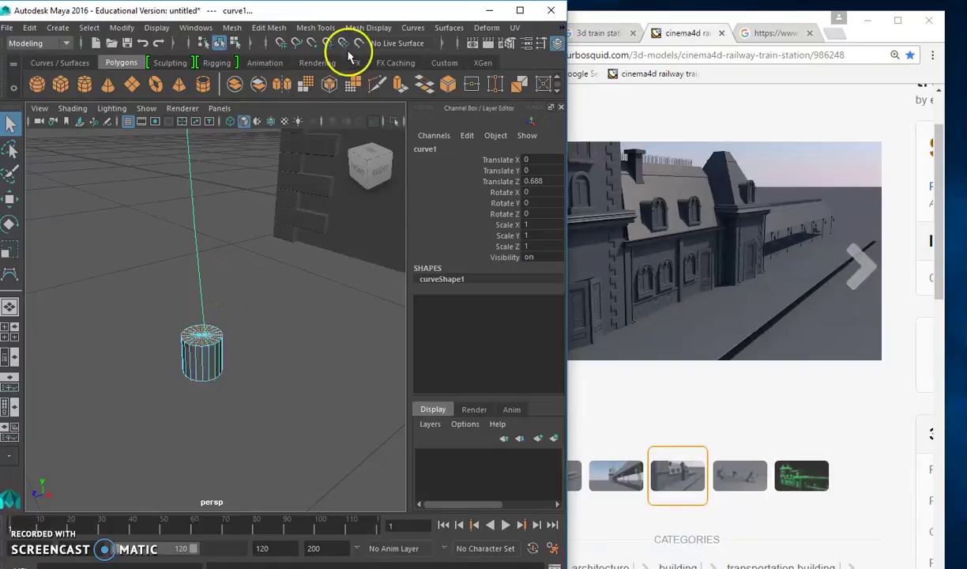
{"action": "key", "text": "ctrl+e"}
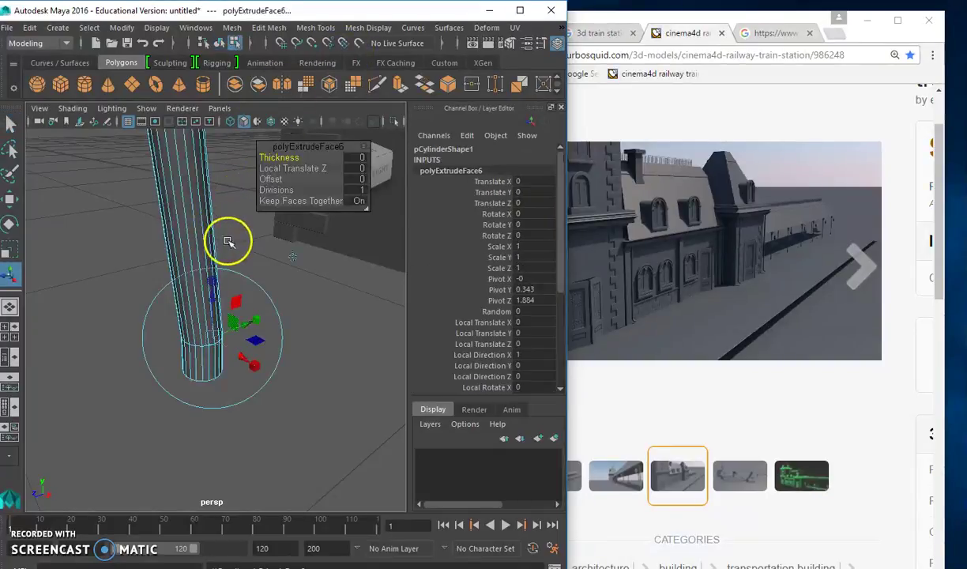
{"action": "middle_click_drag", "start_coordinate": [342, 207], "coordinate": [314, 226]}
{"action": "left_click", "coordinate": [352, 190]}
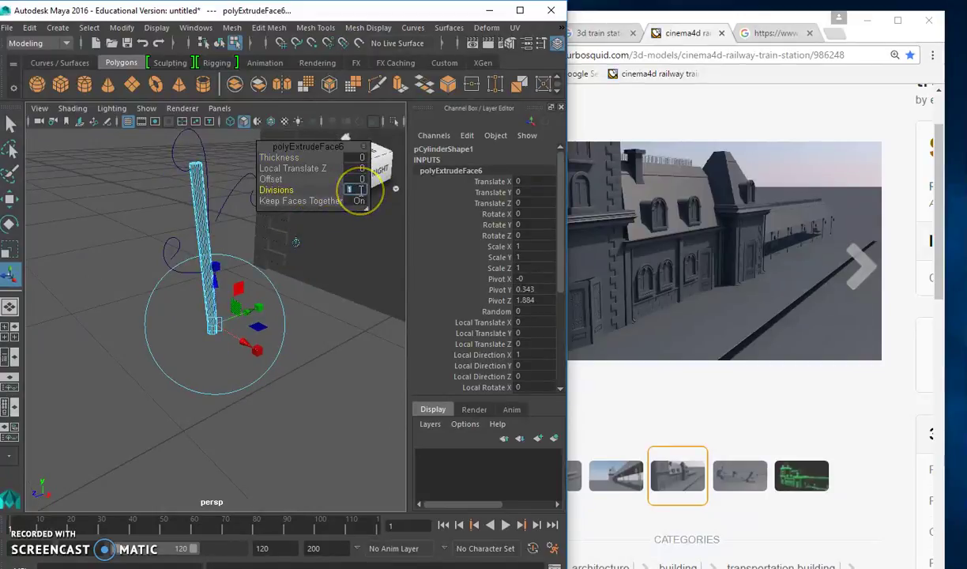
{"action": "type", "text": "20"}
{"action": "key", "text": "Return"}
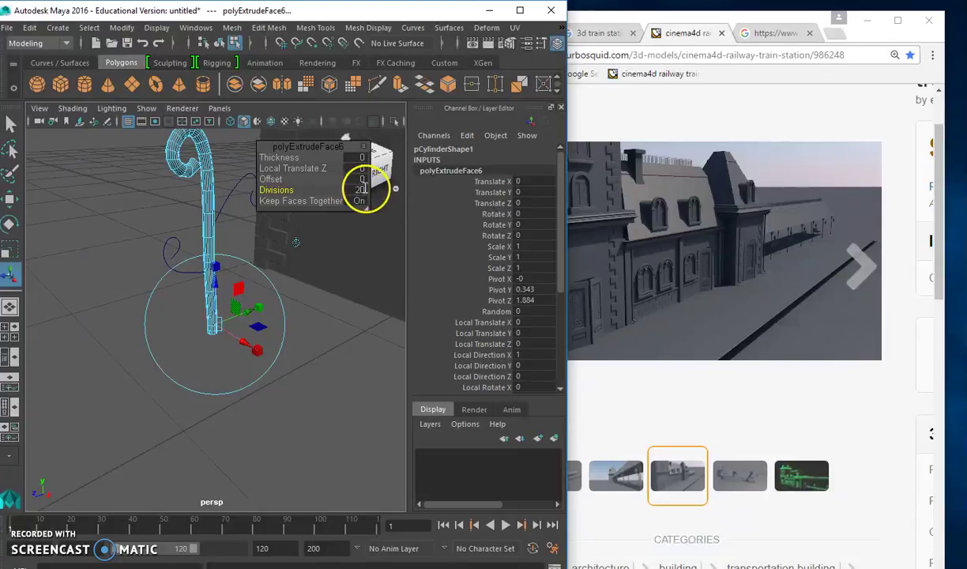
{"action": "type", "text": "30"}
{"action": "key", "text": "Return"}
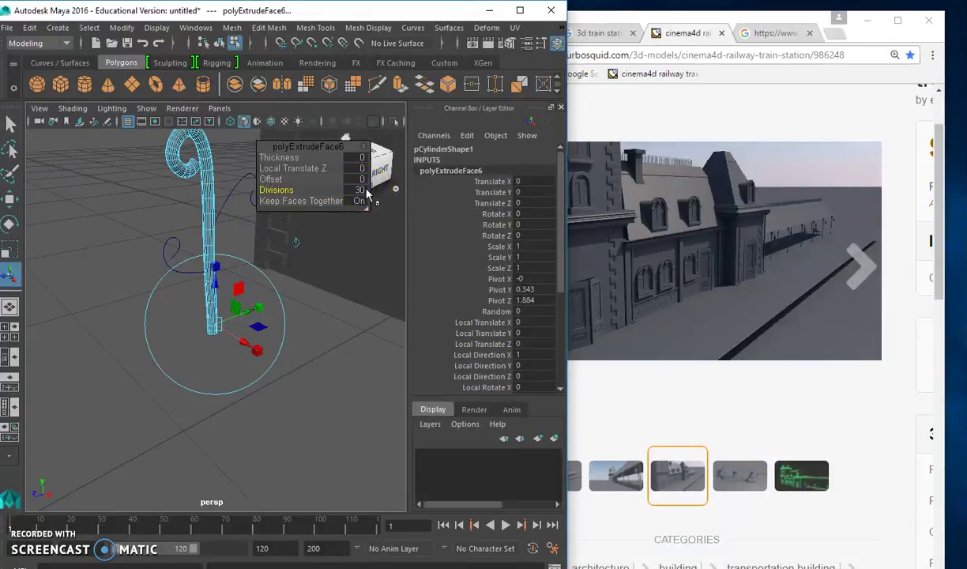
{"action": "double_click", "coordinate": [356, 190]}
{"action": "type", "text": "15"}
{"action": "key", "text": "Return"}
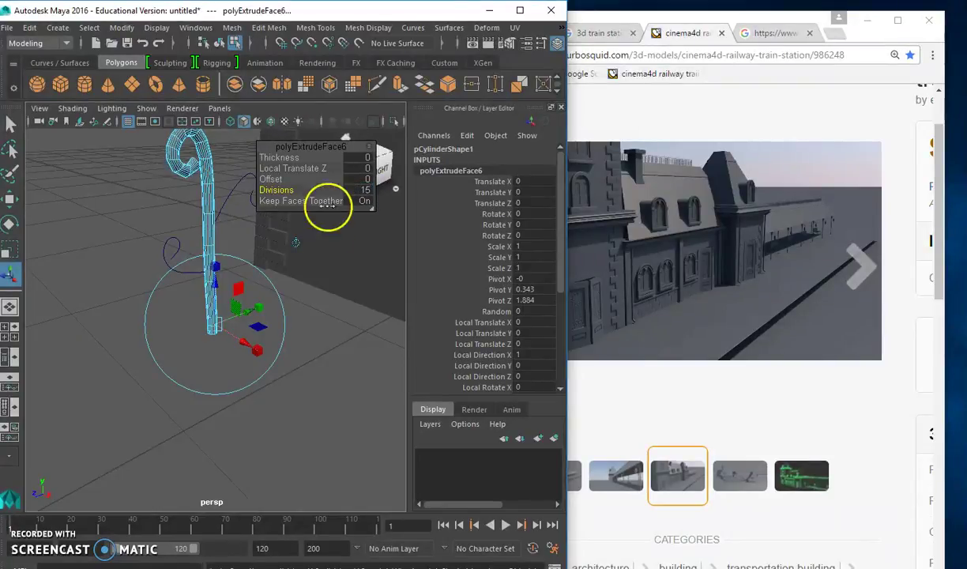
{"action": "left_click", "coordinate": [319, 395]}
{"action": "mouse_move", "coordinate": [319, 395]}
{"action": "left_mouse_down", "text": "alt"}
{"action": "mouse_move", "coordinate": [194, 319]}
{"action": "mouse_move", "coordinate": [156, 229]}
{"action": "left_mouse_up", "text": "alt"}
{"action": "right_click", "coordinate": [155, 223]}
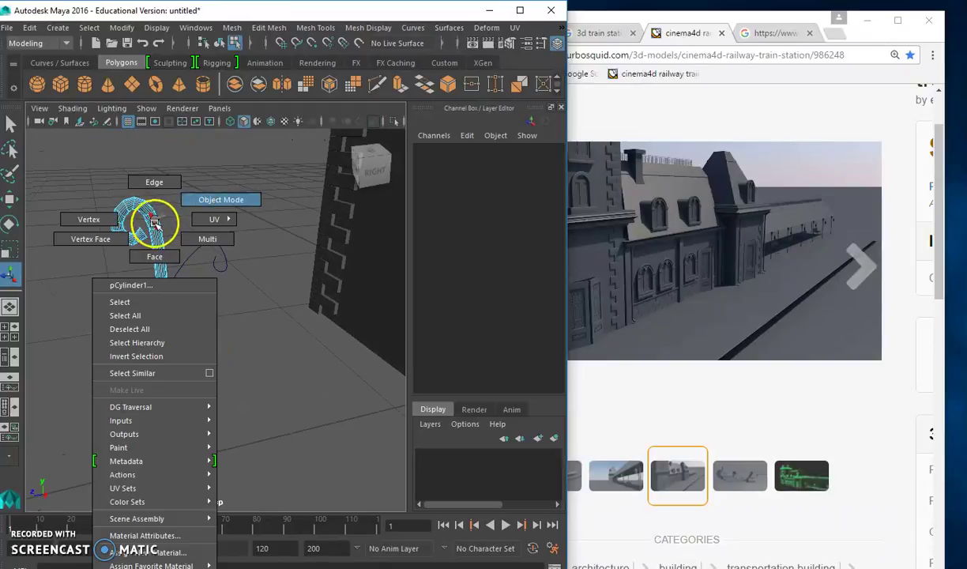
{"action": "right_click_drag", "start_coordinate": [154, 224], "coordinate": [207, 197]}
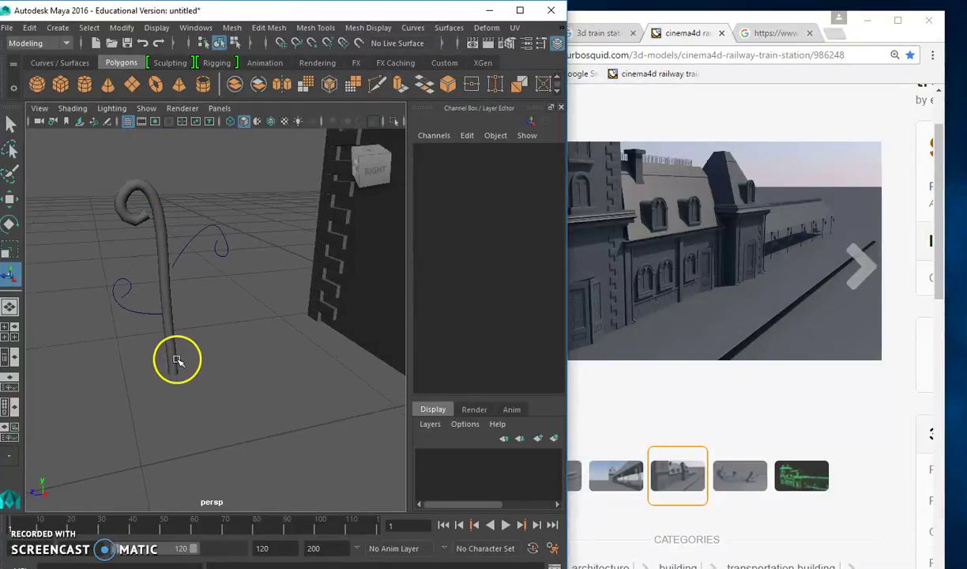
{"action": "left_click", "coordinate": [175, 365]}
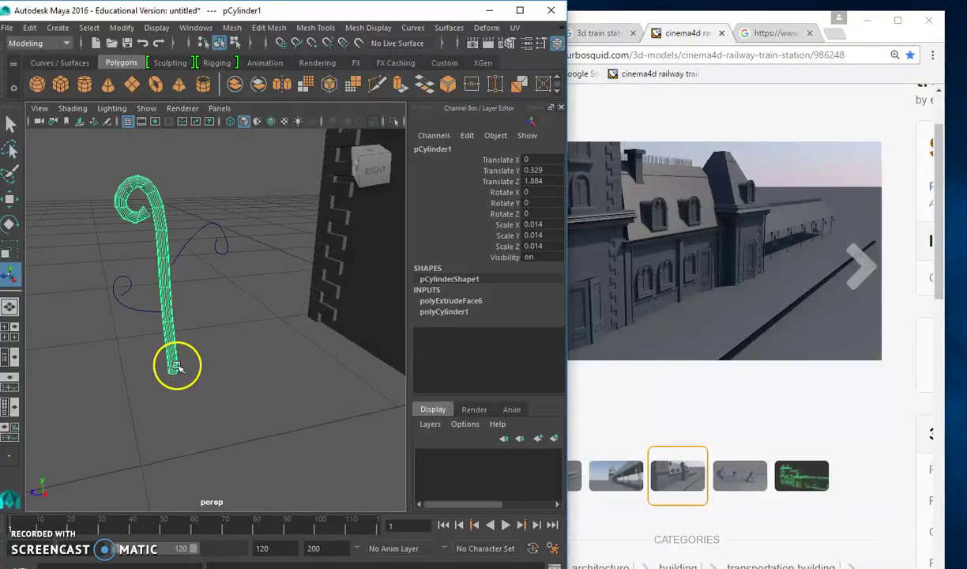
{"action": "left_click", "coordinate": [199, 314]}
{"action": "key", "text": "ctrl+z"}
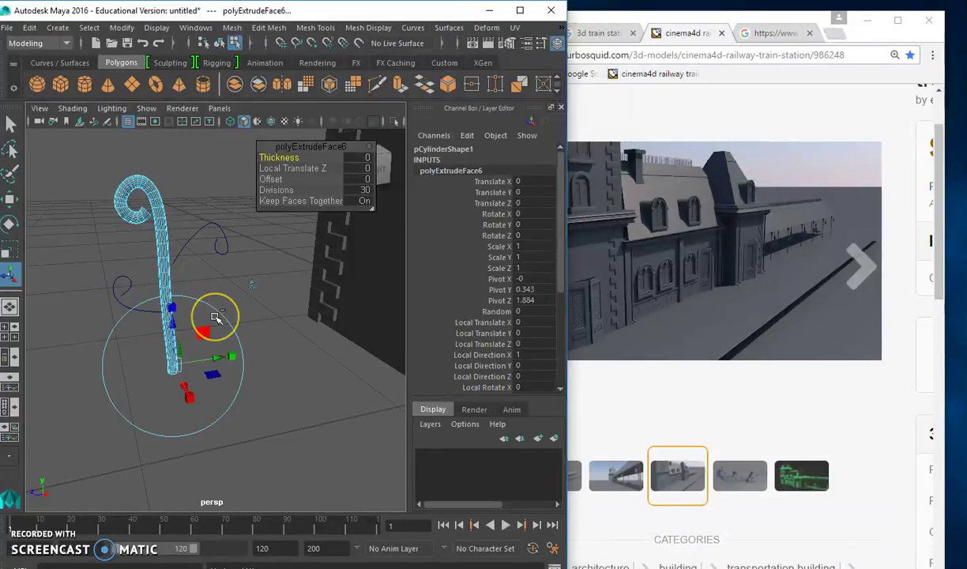
{"action": "key", "text": "ctrl+z"}
{"action": "key", "text": "ctrl+z"}
{"action": "scroll", "coordinate": [189, 348], "scroll_direction": "up", "scroll_amount": 1}
{"action": "scroll", "coordinate": [194, 345], "scroll_direction": "up", "scroll_amount": 2}
{"action": "scroll", "coordinate": [202, 341], "scroll_direction": "up", "scroll_amount": 1}
Step: Return the cylinder to object mode and scale it slightly thinner
{"action": "scroll", "coordinate": [208, 340], "scroll_direction": "up", "scroll_amount": 2}
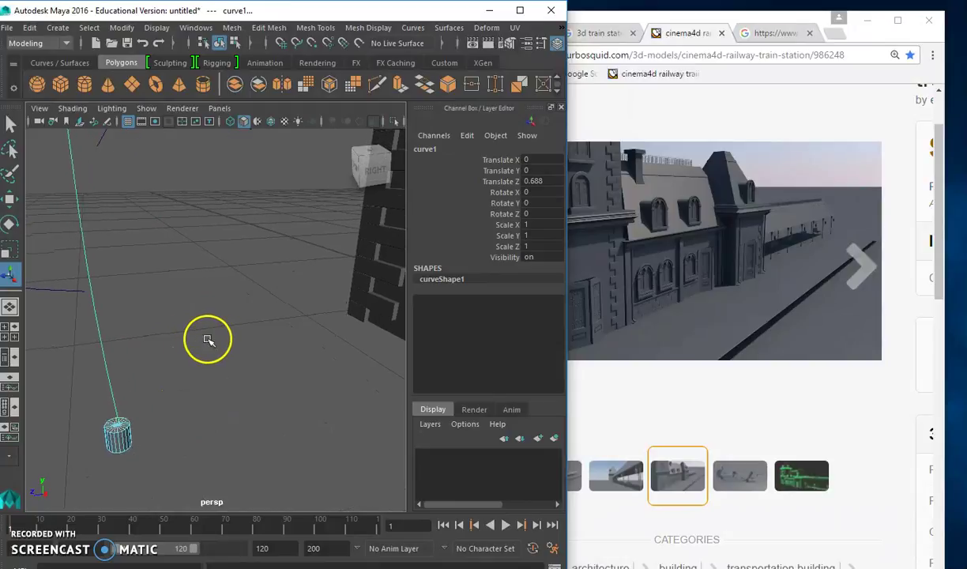
{"action": "scroll", "coordinate": [221, 344], "scroll_direction": "up", "scroll_amount": 2}
{"action": "scroll", "coordinate": [225, 348], "scroll_direction": "up", "scroll_amount": 2}
{"action": "right_click_drag", "start_coordinate": [190, 219], "coordinate": [260, 224]}
{"action": "left_click", "coordinate": [260, 220]}
{"action": "right_click_drag", "start_coordinate": [194, 385], "coordinate": [266, 201]}
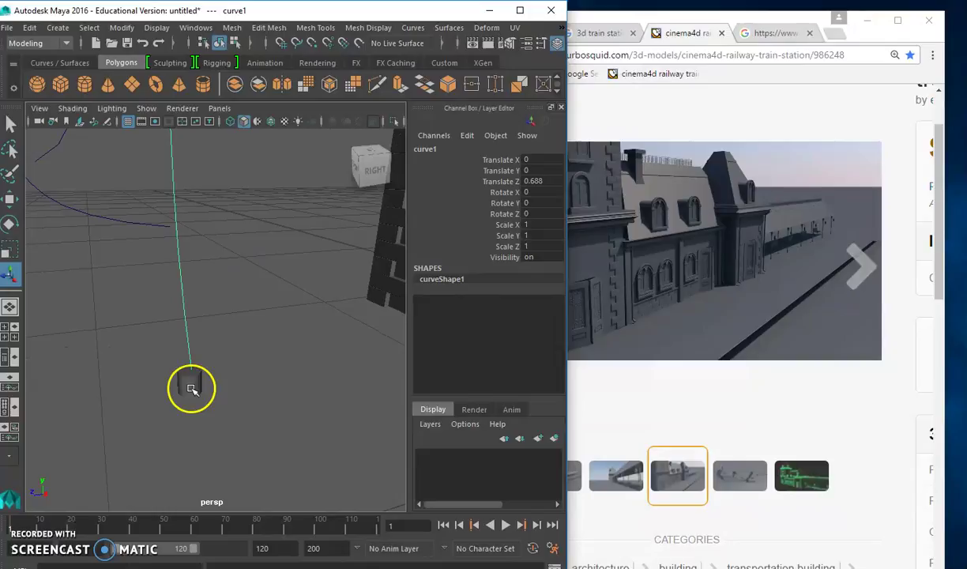
{"action": "left_click", "coordinate": [191, 385]}
{"action": "left_click", "coordinate": [11, 249]}
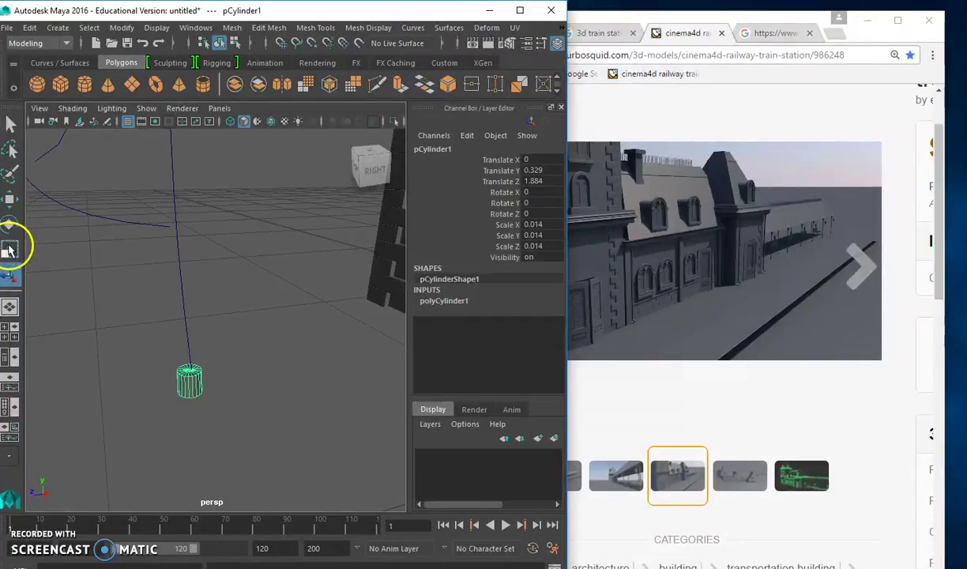
{"action": "mouse_move", "coordinate": [193, 387]}
{"action": "left_mouse_down"}
{"action": "mouse_move", "coordinate": [194, 359]}
{"action": "mouse_move", "coordinate": [253, 349]}
{"action": "mouse_move", "coordinate": [216, 349]}
{"action": "mouse_move", "coordinate": [230, 350]}
{"action": "left_mouse_up"}
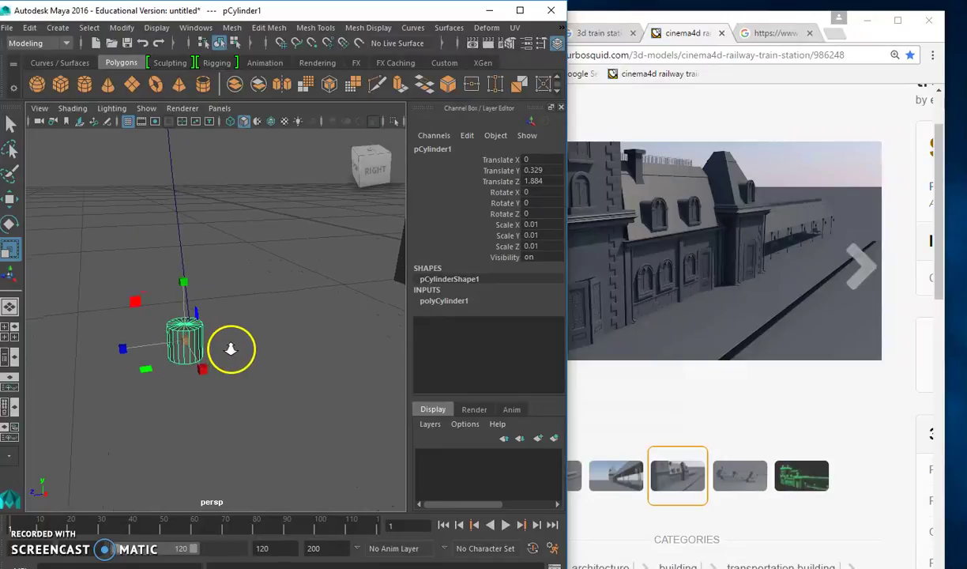
Step: Extrude the cylinder's top faces along the path curve with 15 divisions
{"action": "right_click_drag", "start_coordinate": [202, 222], "coordinate": [190, 263]}
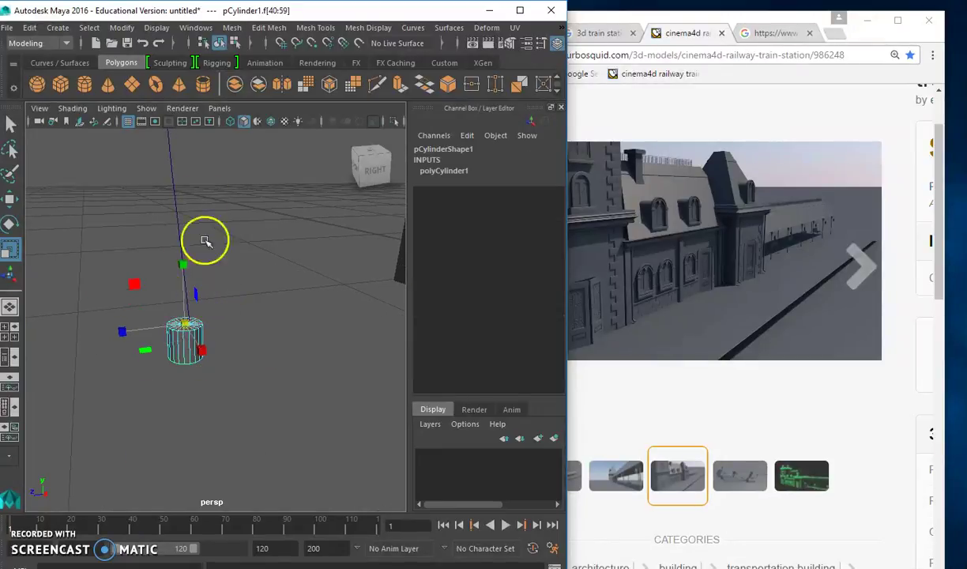
{"action": "left_click", "coordinate": [162, 222]}
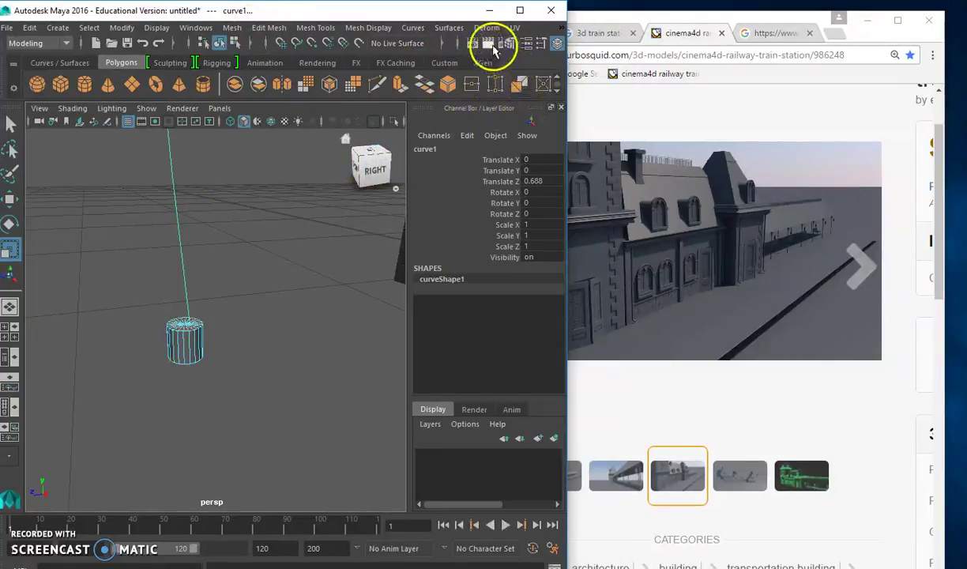
{"action": "left_click", "coordinate": [513, 45]}
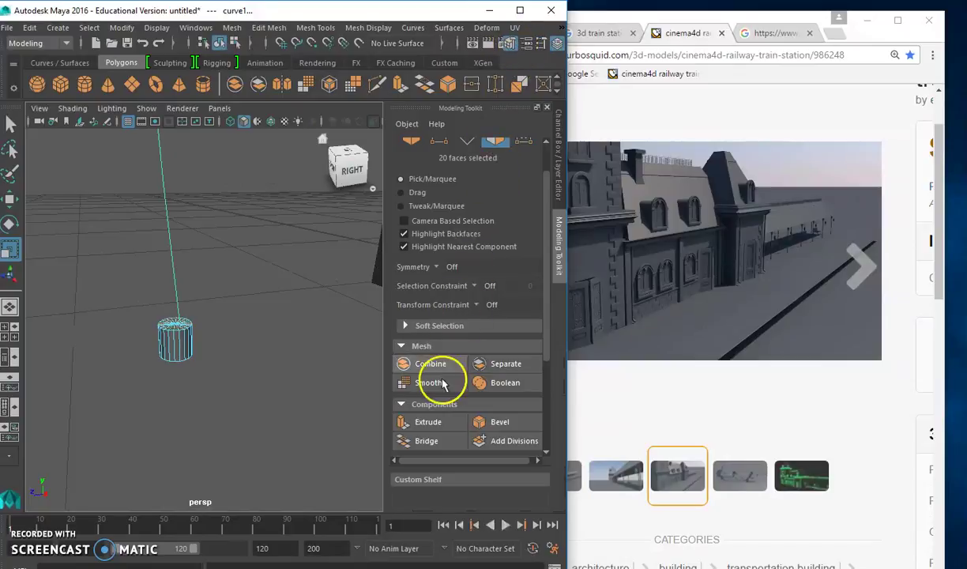
{"action": "left_click", "coordinate": [438, 420]}
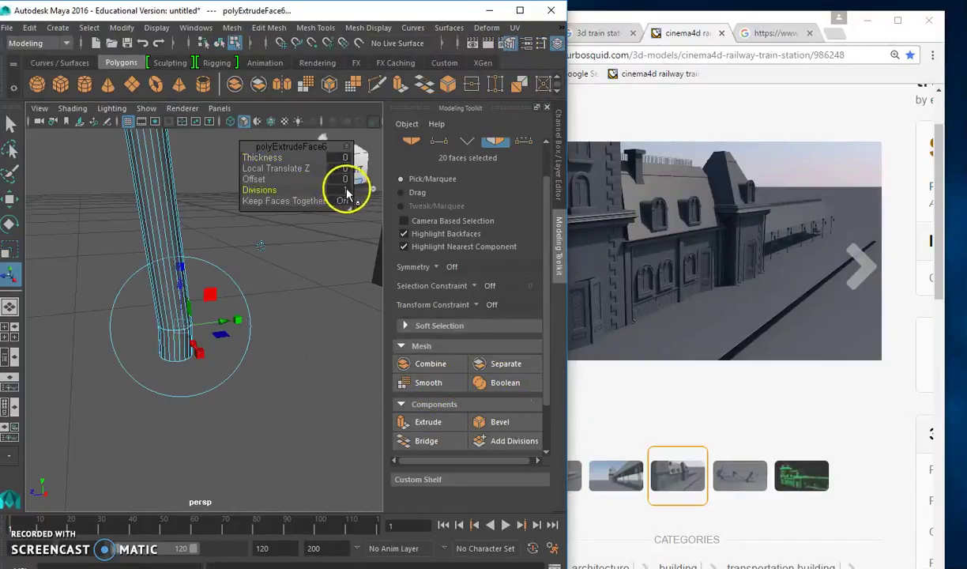
{"action": "type", "text": "5"}
{"action": "key", "text": "Return"}
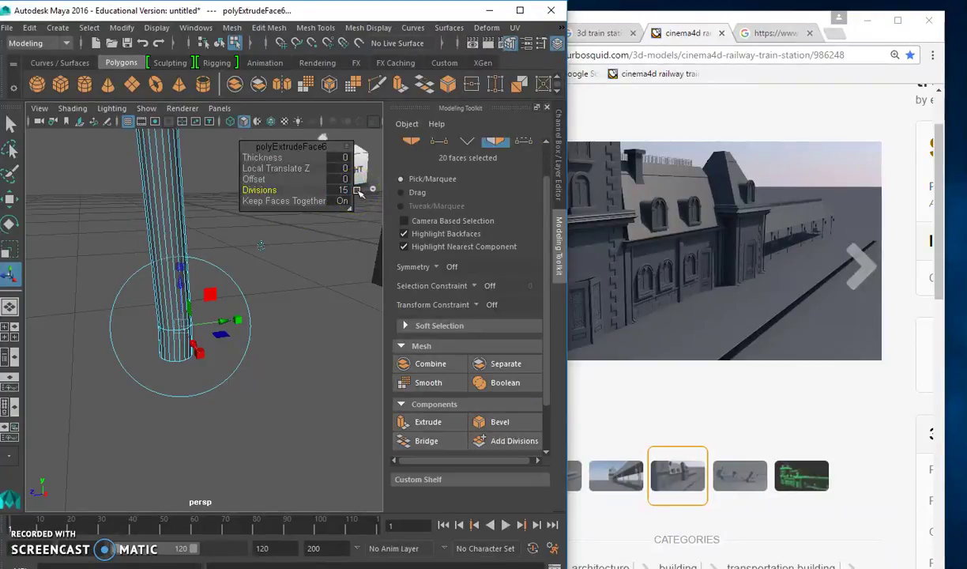
{"action": "mouse_move", "coordinate": [313, 339]}
{"action": "left_mouse_down", "text": "alt"}
{"action": "mouse_move", "coordinate": [261, 298]}
{"action": "mouse_move", "coordinate": [274, 253]}
{"action": "left_mouse_up", "text": "alt"}
{"action": "key", "text": "F8"}
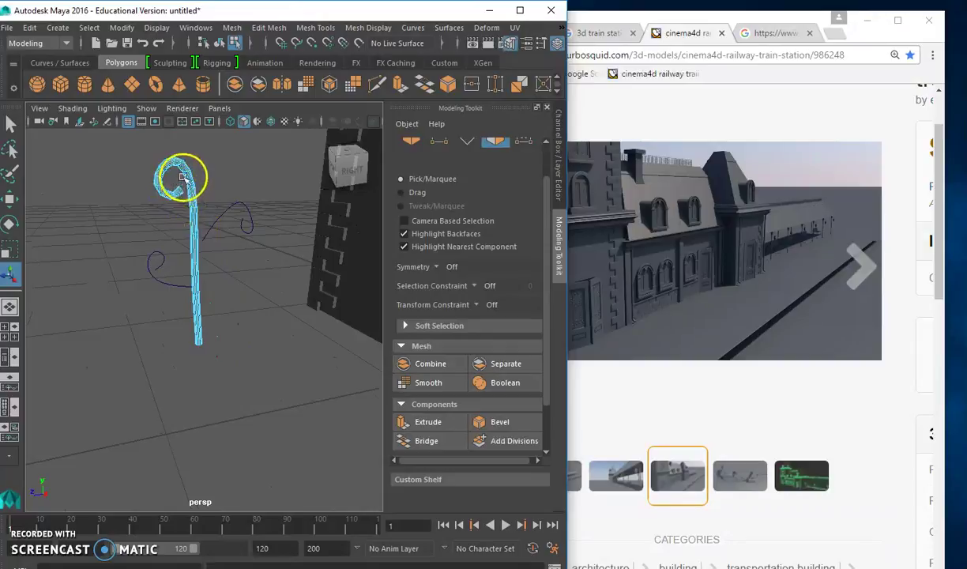
Step: Slide the cane pole left away from the curves and delete the small curl curve
{"action": "right_click_drag", "start_coordinate": [181, 173], "coordinate": [233, 151]}
{"action": "mouse_move", "coordinate": [216, 209]}
{"action": "left_mouse_down", "text": "alt"}
{"action": "mouse_move", "coordinate": [181, 222]}
{"action": "mouse_move", "coordinate": [208, 222]}
{"action": "left_mouse_up", "text": "alt"}
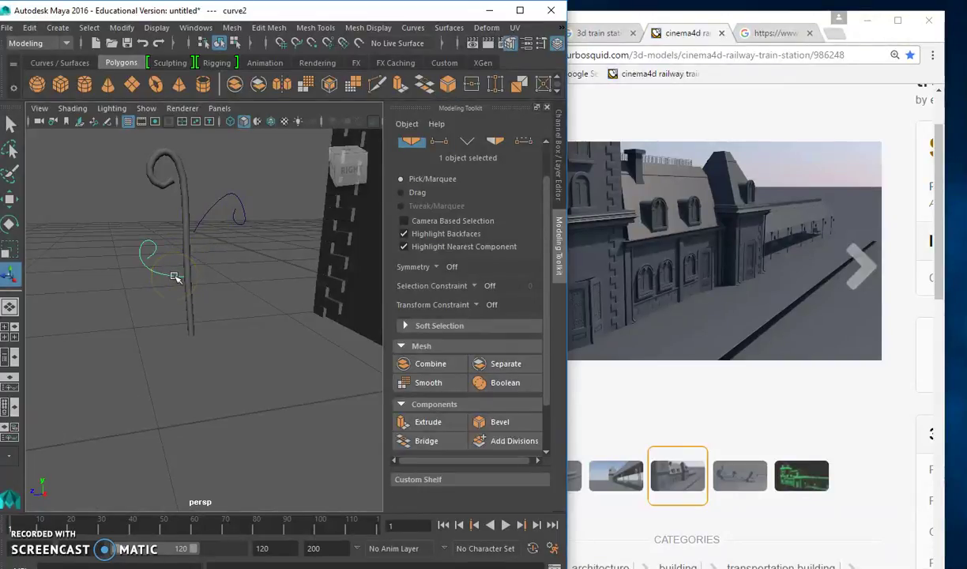
{"action": "left_click", "coordinate": [189, 252]}
{"action": "left_click", "coordinate": [11, 201]}
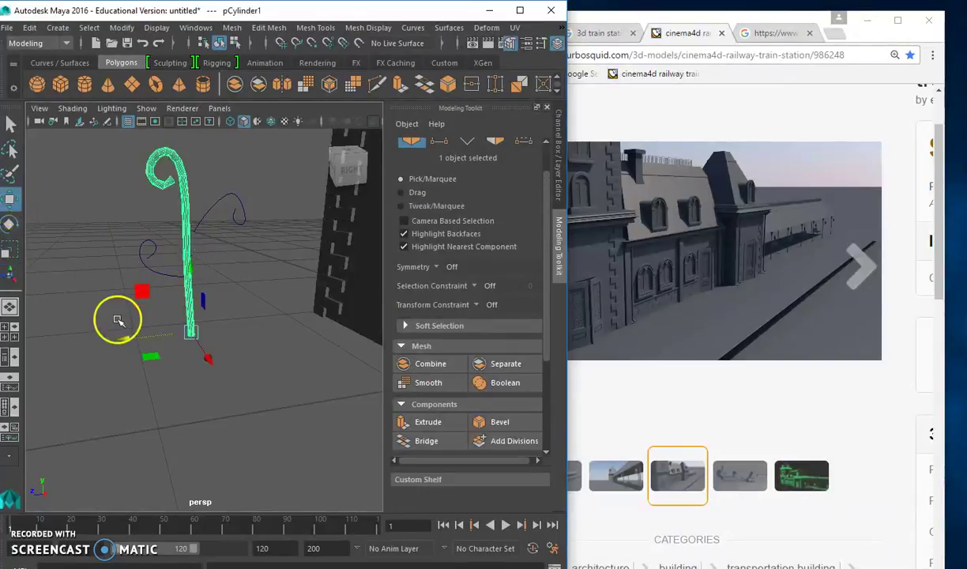
{"action": "left_click_drag", "start_coordinate": [124, 338], "coordinate": [52, 335]}
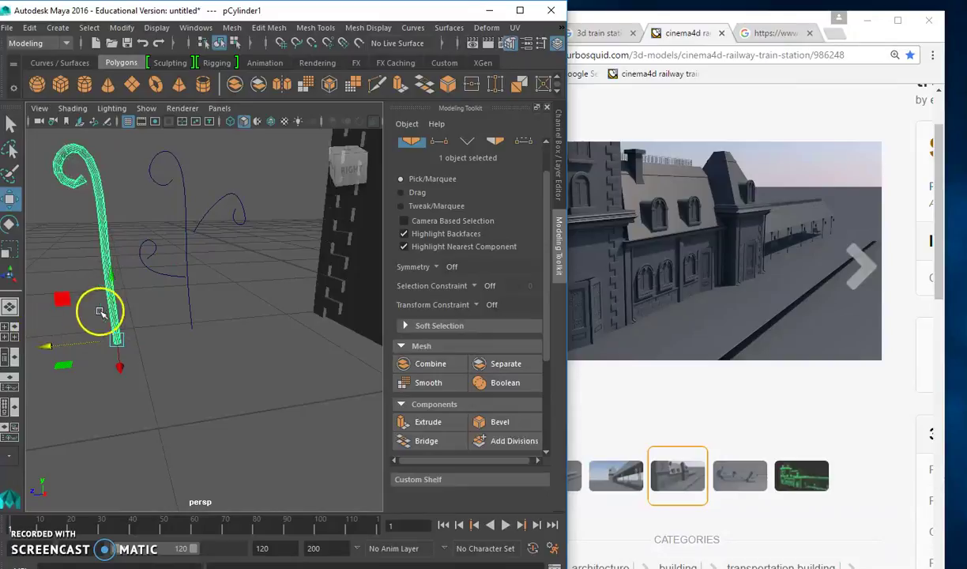
{"action": "left_click", "coordinate": [167, 278]}
{"action": "key", "text": "Delete"}
Step: Delete the cane's construction history and remove the remaining guide curves
{"action": "left_click", "coordinate": [112, 277]}
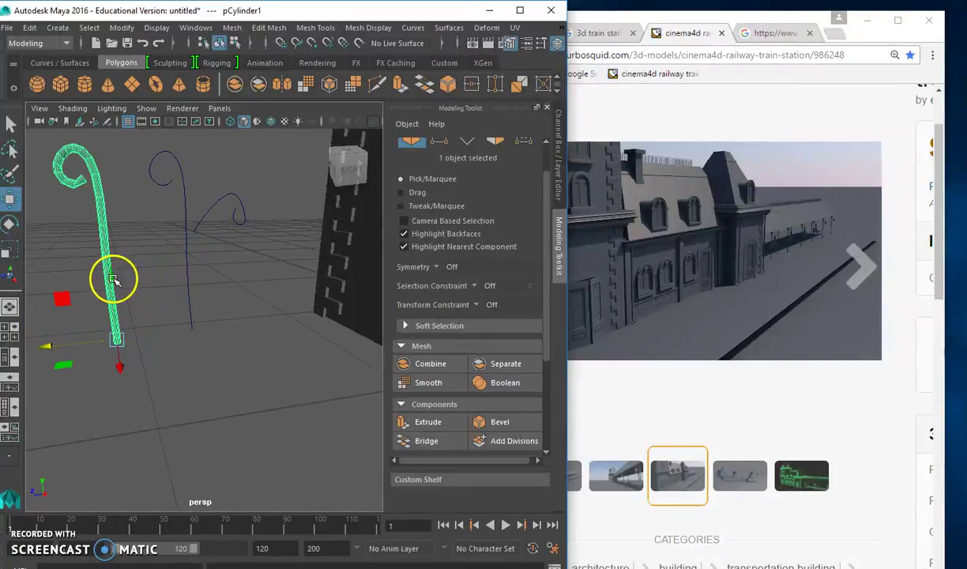
{"action": "left_click", "coordinate": [35, 30]}
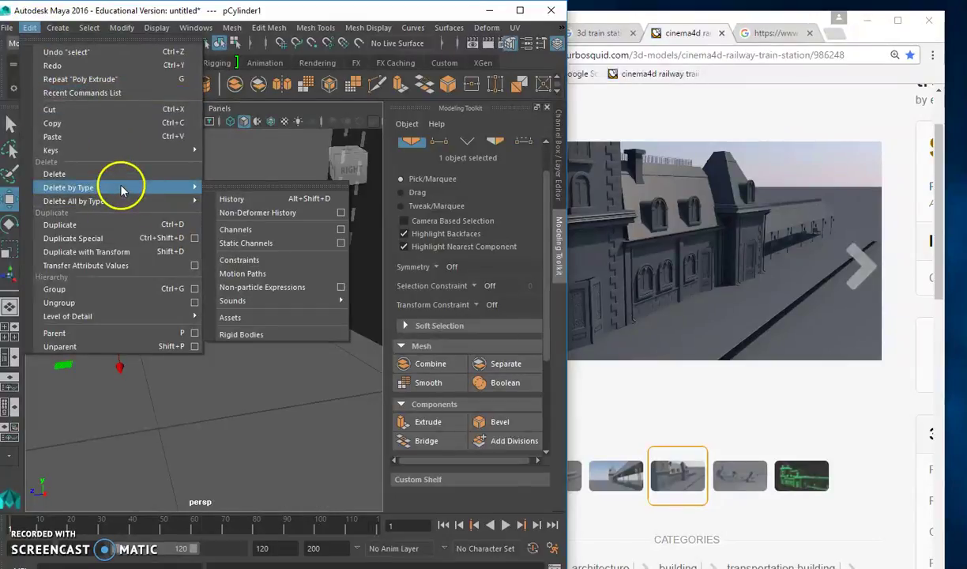
{"action": "left_click", "coordinate": [262, 199]}
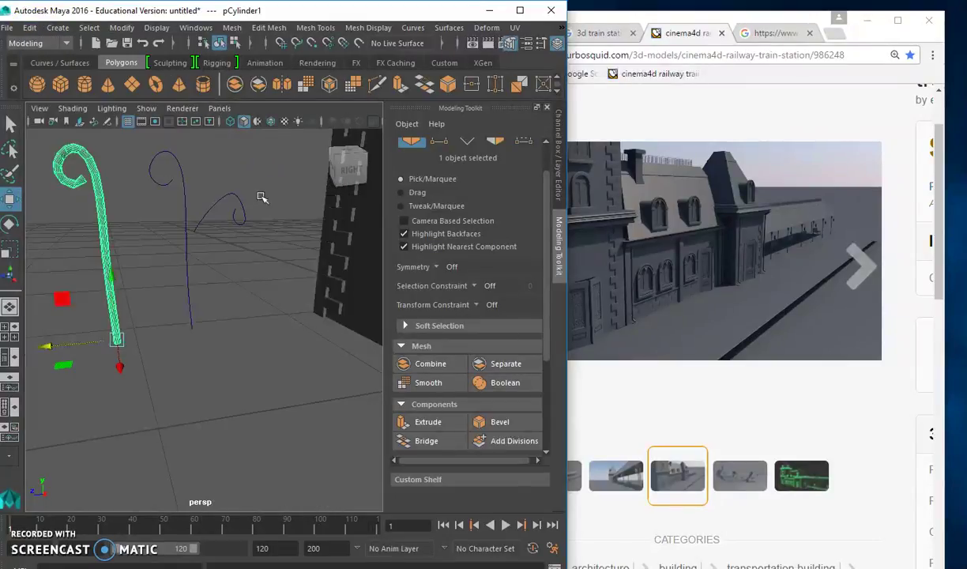
{"action": "left_click", "coordinate": [248, 200]}
{"action": "left_click_drag", "start_coordinate": [231, 193], "coordinate": [182, 230]}
{"action": "key", "text": "Delete"}
Step: Centre the cane's pivot with Modify > Center Pivot
{"action": "left_click", "coordinate": [111, 251]}
{"action": "key", "text": "f"}
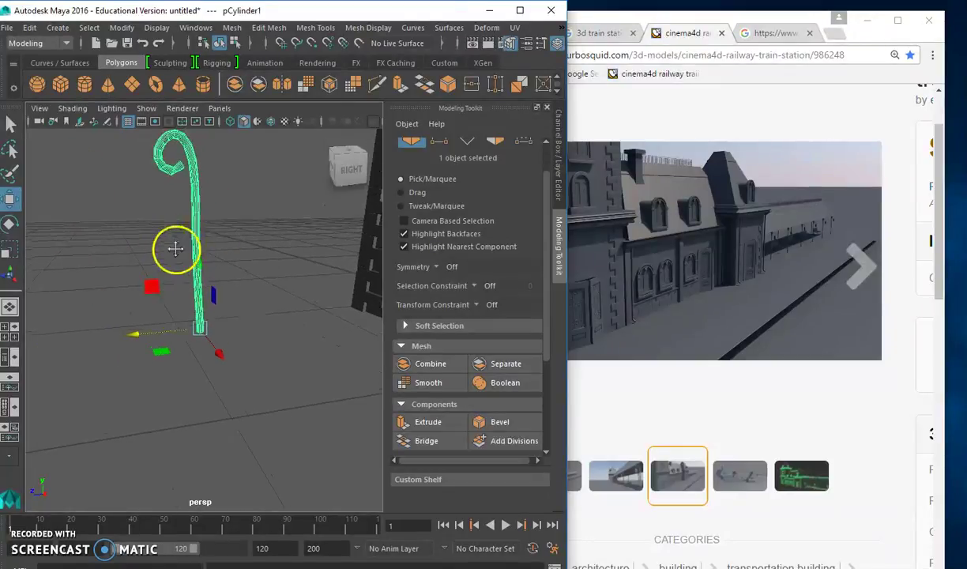
{"action": "left_click", "coordinate": [120, 30]}
{"action": "left_click", "coordinate": [162, 124]}
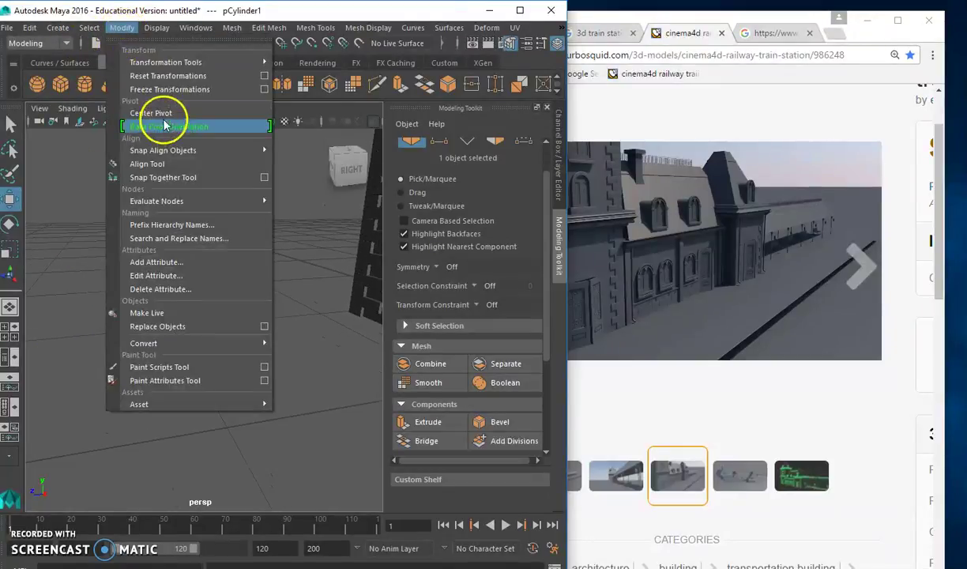
Step: Duplicate the cane and rotate the copy onto its side as a branch
{"action": "left_click", "coordinate": [29, 28]}
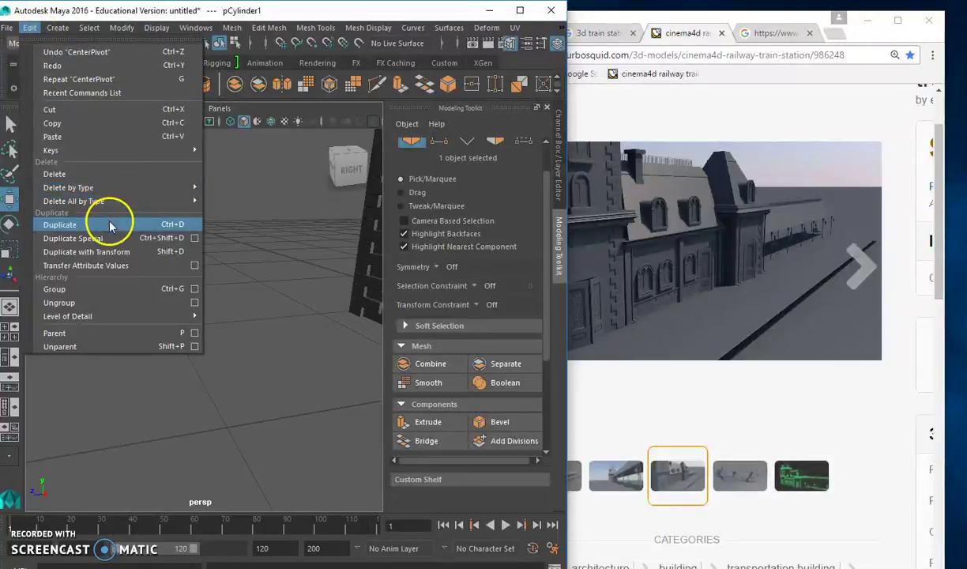
{"action": "left_click", "coordinate": [111, 225]}
{"action": "left_click_drag", "start_coordinate": [122, 255], "coordinate": [53, 264]}
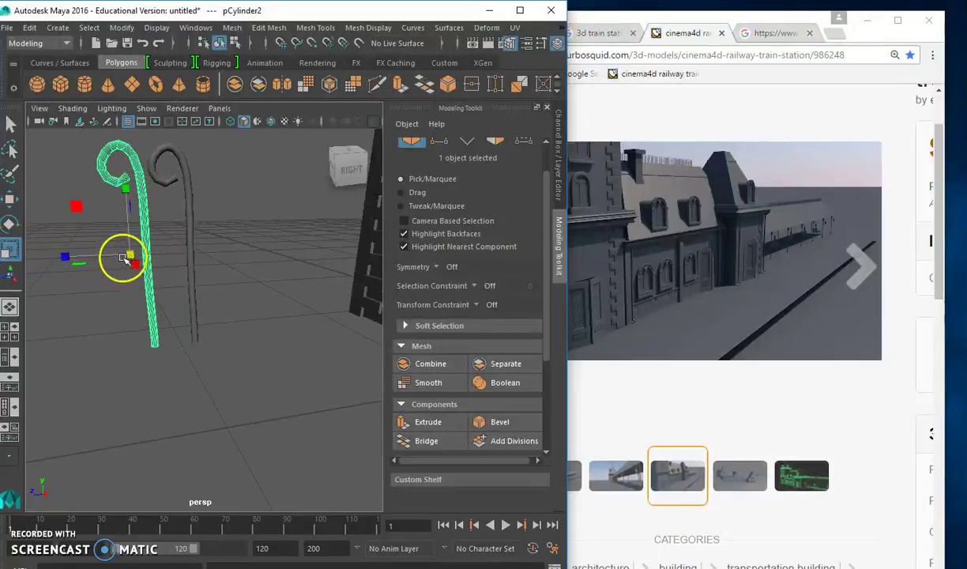
{"action": "left_click_drag", "start_coordinate": [122, 256], "coordinate": [56, 250]}
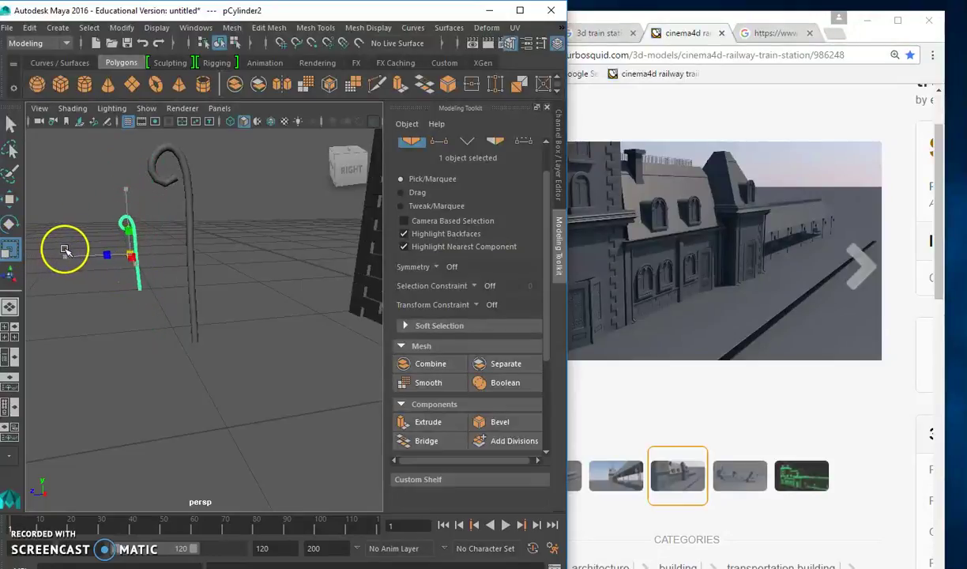
{"action": "left_click", "coordinate": [9, 226]}
{"action": "mouse_move", "coordinate": [140, 196]}
{"action": "left_mouse_down"}
{"action": "mouse_move", "coordinate": [28, 237]}
{"action": "mouse_move", "coordinate": [203, 275]}
{"action": "mouse_move", "coordinate": [145, 216]}
{"action": "mouse_move", "coordinate": [216, 215]}
{"action": "mouse_move", "coordinate": [207, 315]}
{"action": "mouse_move", "coordinate": [155, 184]}
{"action": "left_mouse_up"}
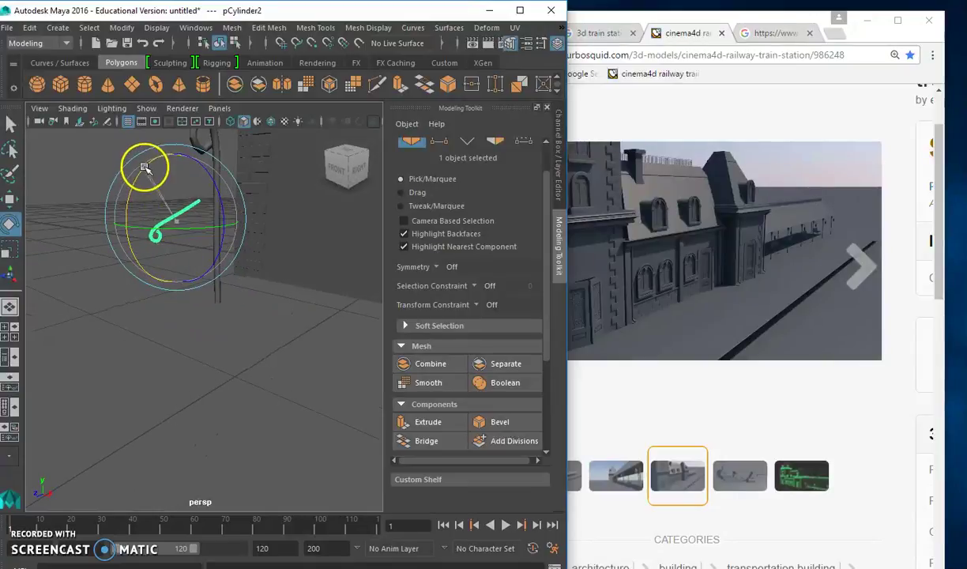
Step: Lower the branch copy into place along the left side of the pole
{"action": "left_click", "coordinate": [13, 204]}
{"action": "left_click_drag", "start_coordinate": [58, 204], "coordinate": [42, 216], "text": "alt"}
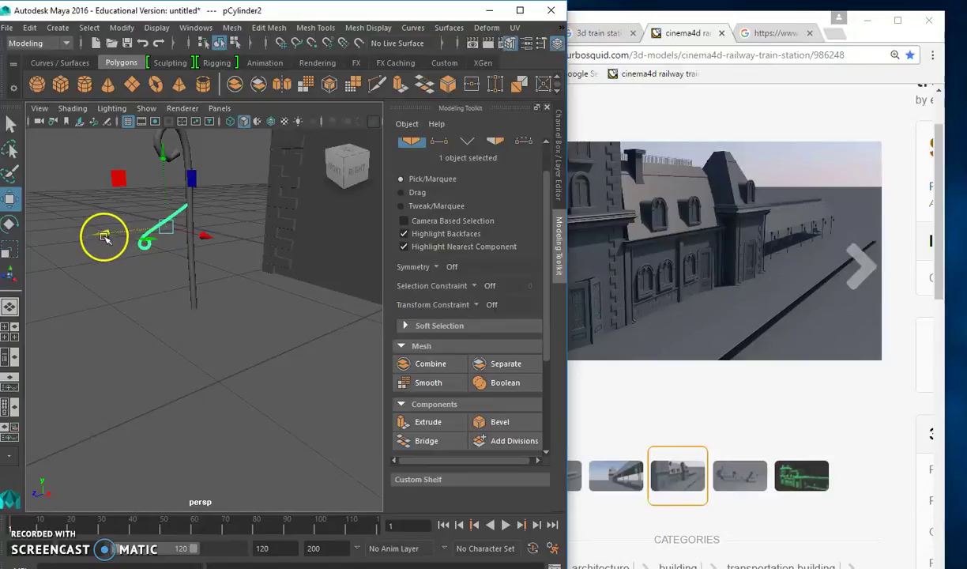
{"action": "left_click_drag", "start_coordinate": [102, 237], "coordinate": [67, 237], "text": "alt"}
{"action": "left_click", "coordinate": [110, 287]}
{"action": "left_click_drag", "start_coordinate": [111, 287], "coordinate": [126, 209], "text": "alt"}
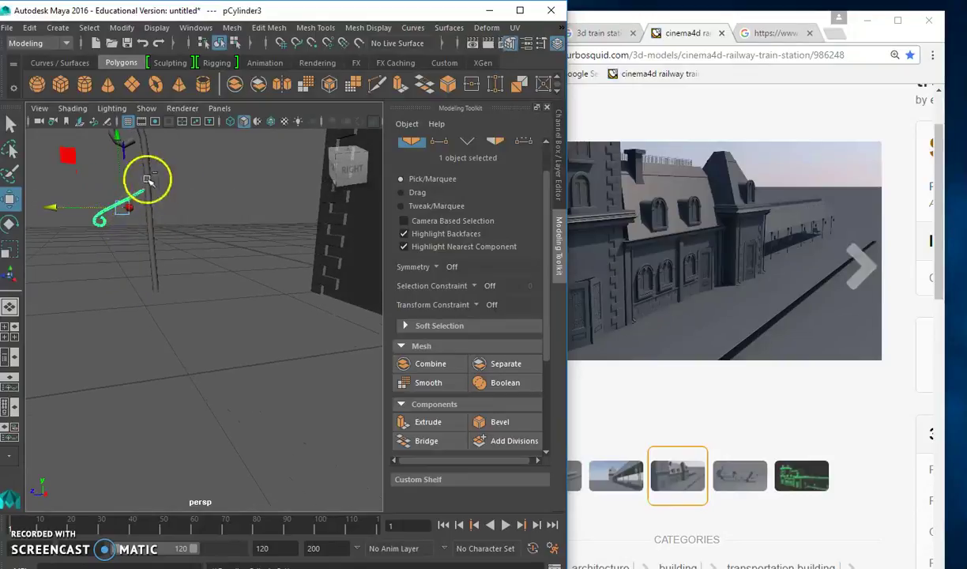
{"action": "mouse_move", "coordinate": [121, 136]}
{"action": "left_mouse_down"}
{"action": "mouse_move", "coordinate": [122, 203]}
{"action": "mouse_move", "coordinate": [109, 112]}
{"action": "left_mouse_up"}
{"action": "left_click", "coordinate": [208, 251]}
{"action": "mouse_move", "coordinate": [208, 251]}
{"action": "left_mouse_down", "text": "alt"}
{"action": "mouse_move", "coordinate": [188, 242]}
{"action": "mouse_move", "coordinate": [225, 249]}
{"action": "left_mouse_up", "text": "alt"}
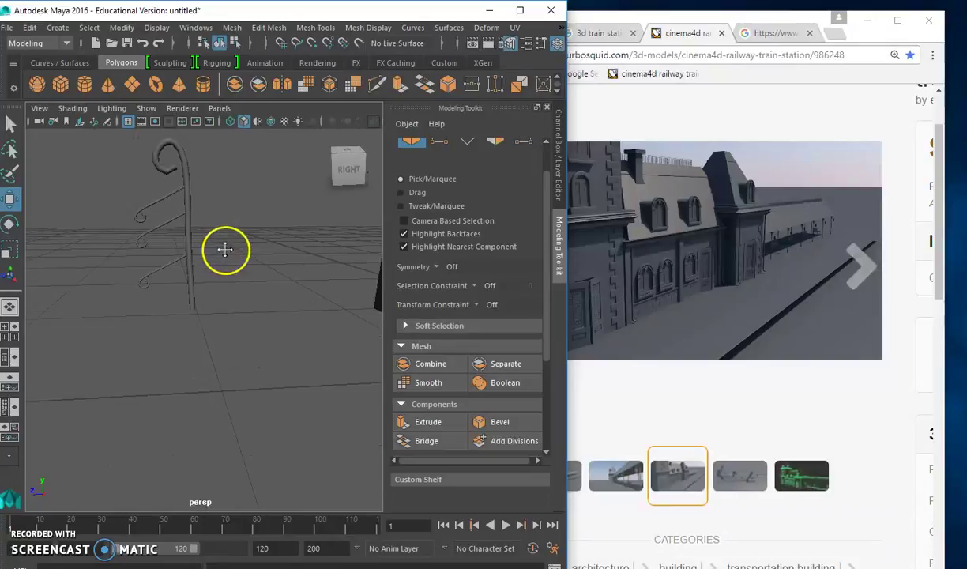
Step: Duplicate the main cane and move the copy off to the side
{"action": "left_click", "coordinate": [191, 176]}
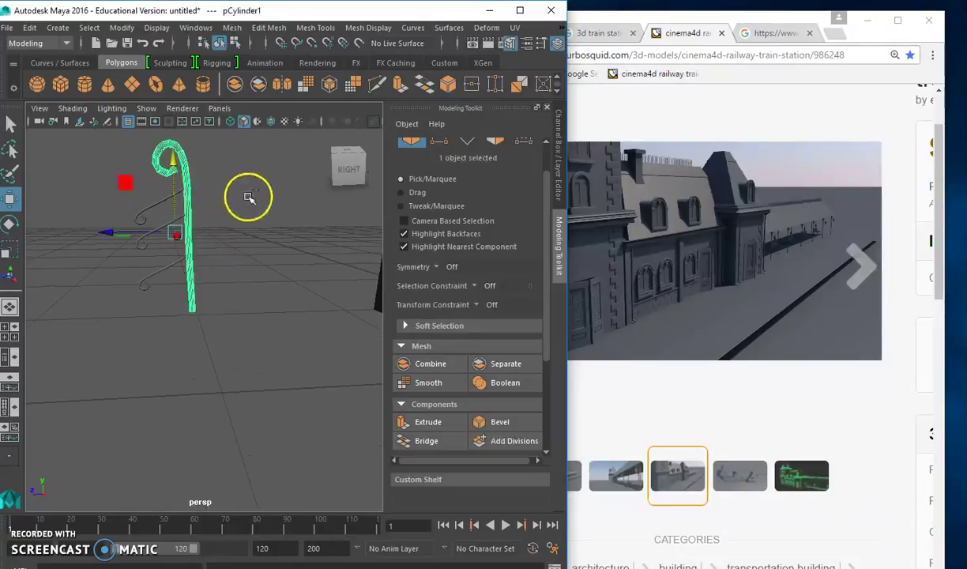
{"action": "key", "text": "ctrl+d"}
{"action": "left_click", "coordinate": [139, 244]}
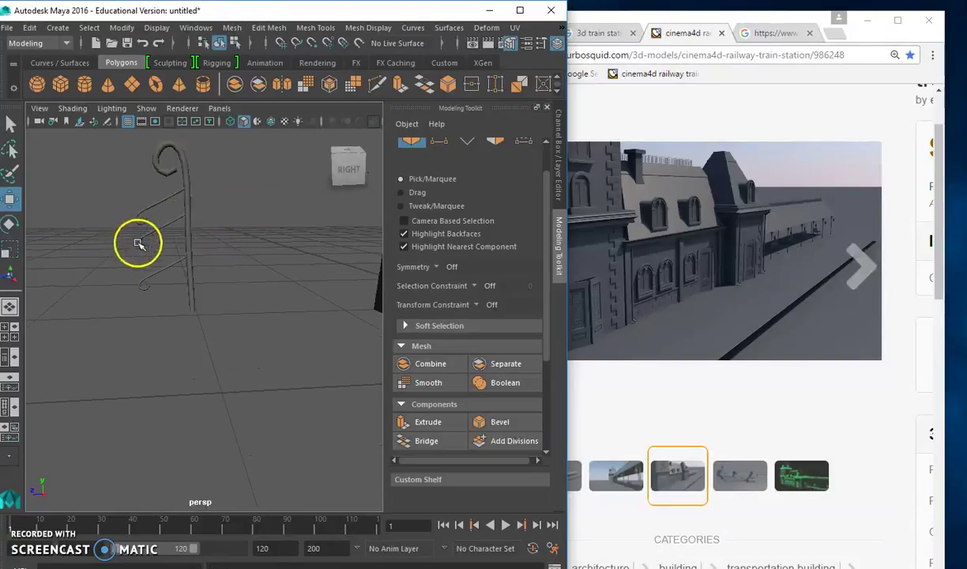
{"action": "left_click", "coordinate": [168, 237]}
{"action": "mouse_move", "coordinate": [168, 237]}
{"action": "left_mouse_down"}
{"action": "mouse_move", "coordinate": [116, 233]}
{"action": "mouse_move", "coordinate": [147, 237]}
{"action": "mouse_move", "coordinate": [259, 367]}
{"action": "mouse_move", "coordinate": [125, 328]}
{"action": "mouse_move", "coordinate": [168, 319]}
{"action": "left_mouse_up"}
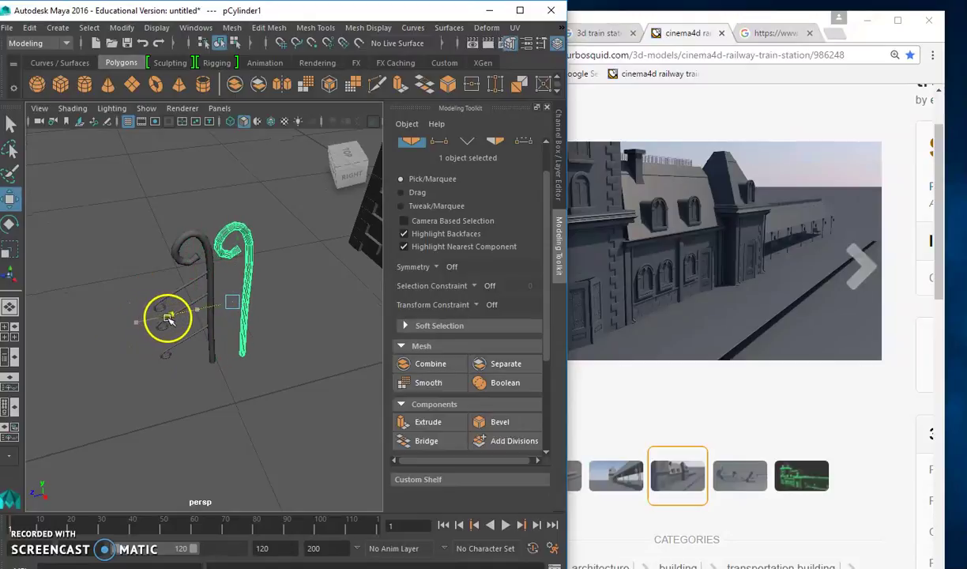
Step: Mirror the copy with Scale Z -0.01, set it back-to-back with the original, and select the three curl branches
{"action": "left_click_drag", "start_coordinate": [235, 316], "coordinate": [207, 314], "text": "alt"}
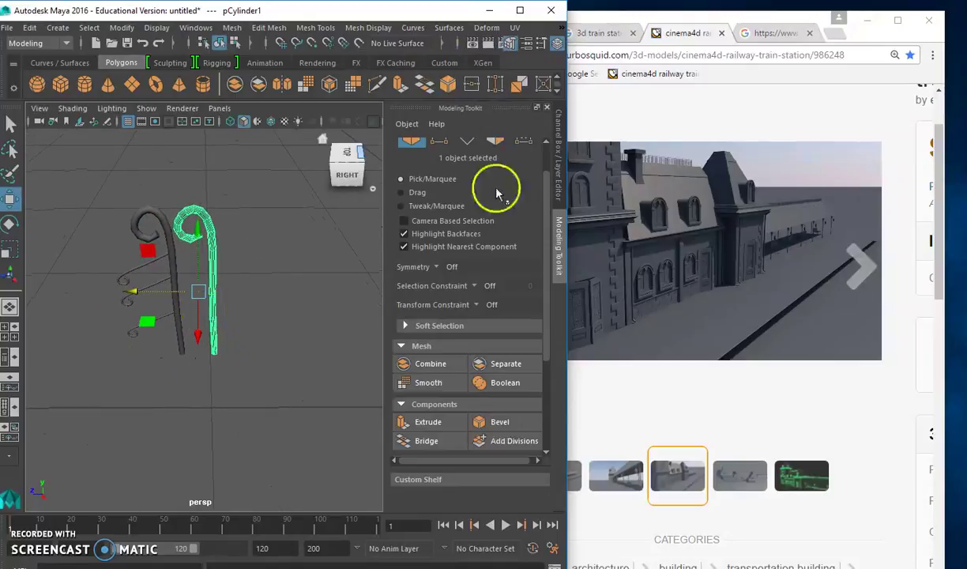
{"action": "left_click", "coordinate": [510, 43]}
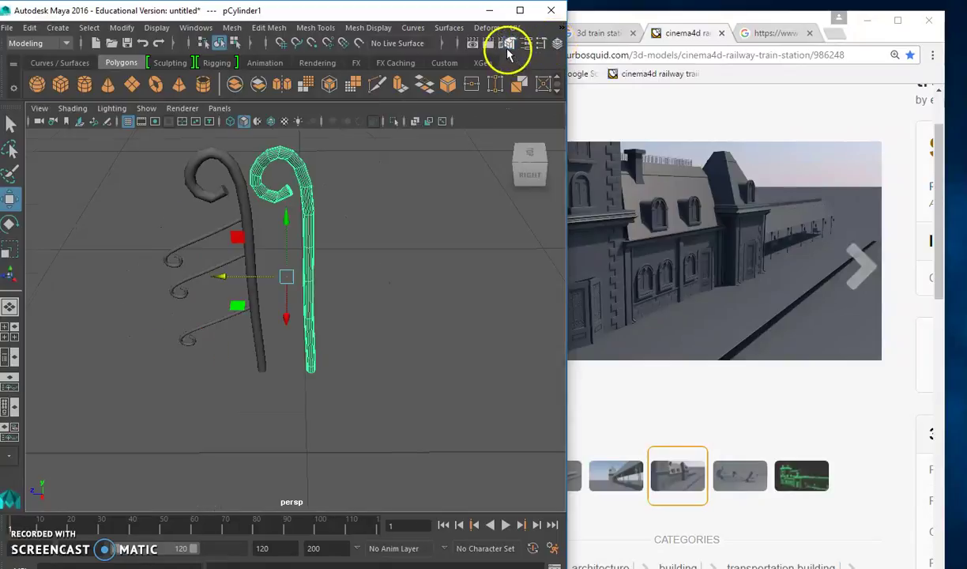
{"action": "left_click", "coordinate": [557, 44]}
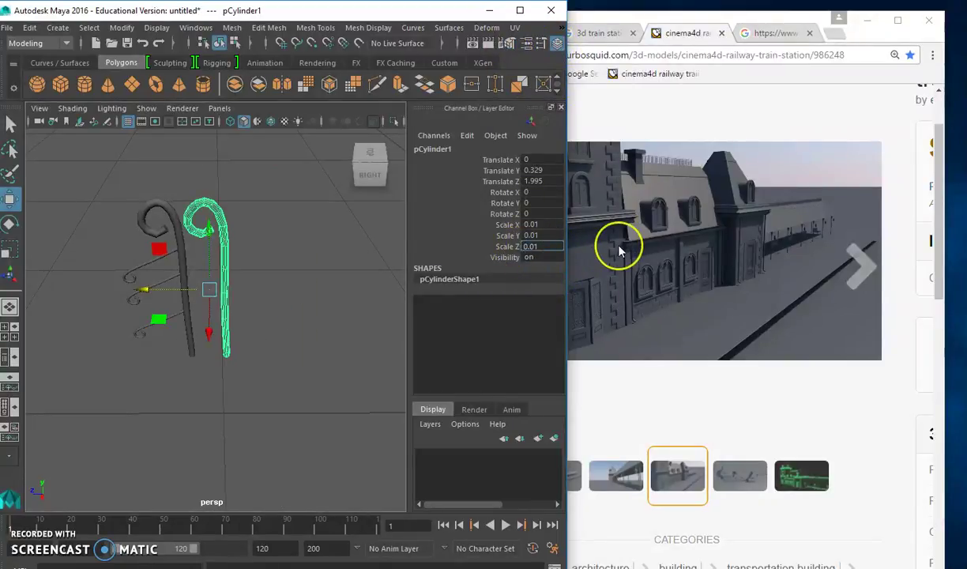
{"action": "type", "text": "-"}
{"action": "key", "text": "Return"}
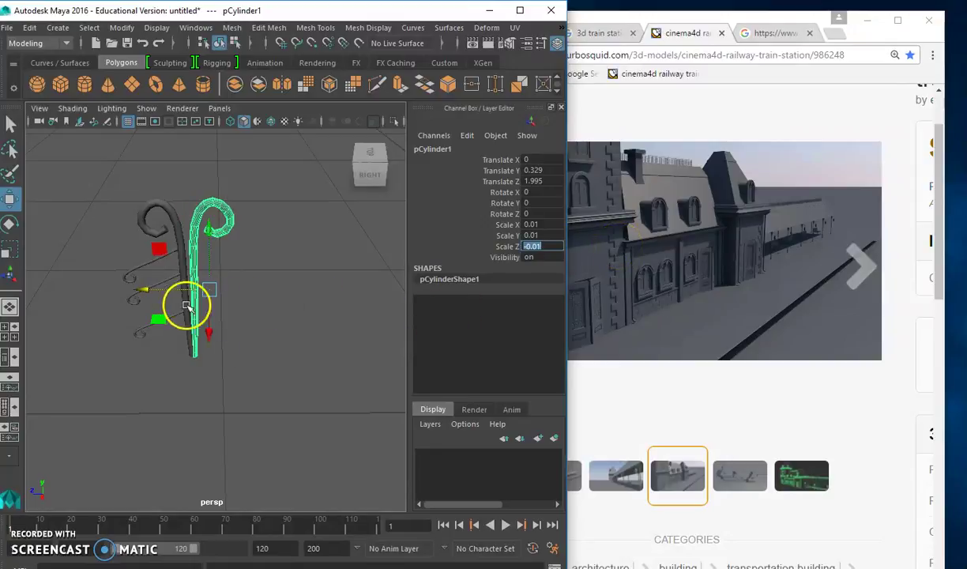
{"action": "left_click_drag", "start_coordinate": [157, 292], "coordinate": [201, 285]}
{"action": "left_click", "coordinate": [190, 302]}
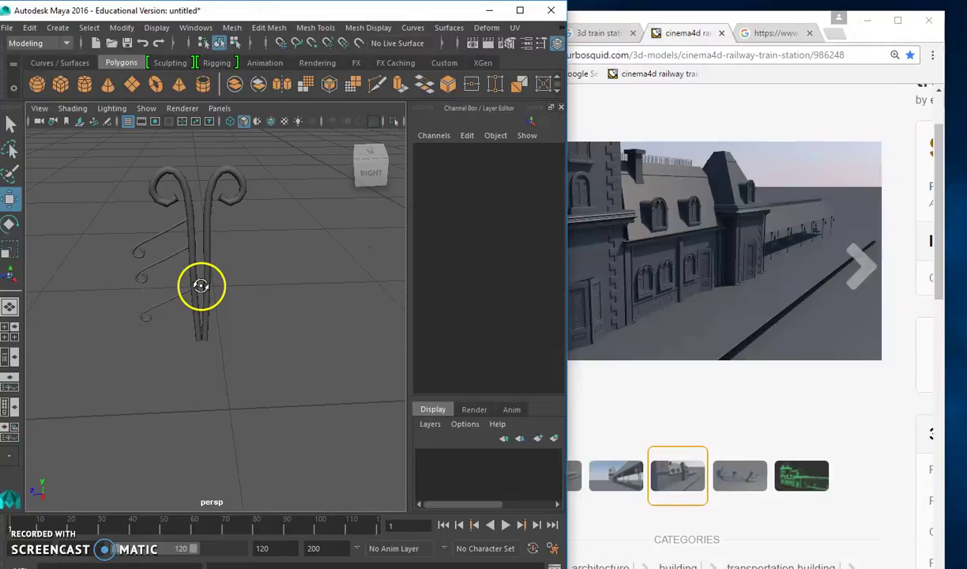
{"action": "left_click_drag", "start_coordinate": [123, 248], "coordinate": [151, 339]}
{"action": "middle_click_drag", "start_coordinate": [150, 340], "coordinate": [144, 342], "text": "alt"}
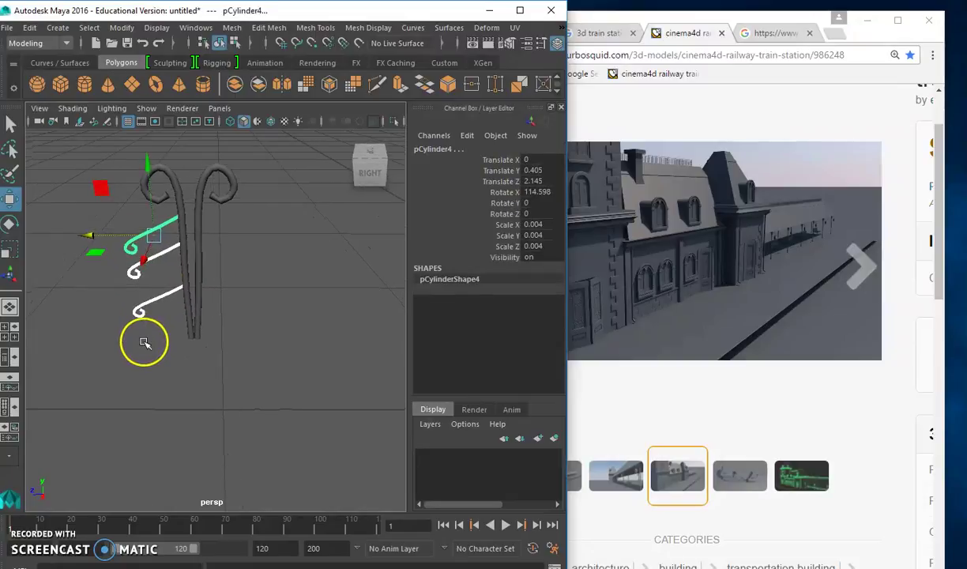